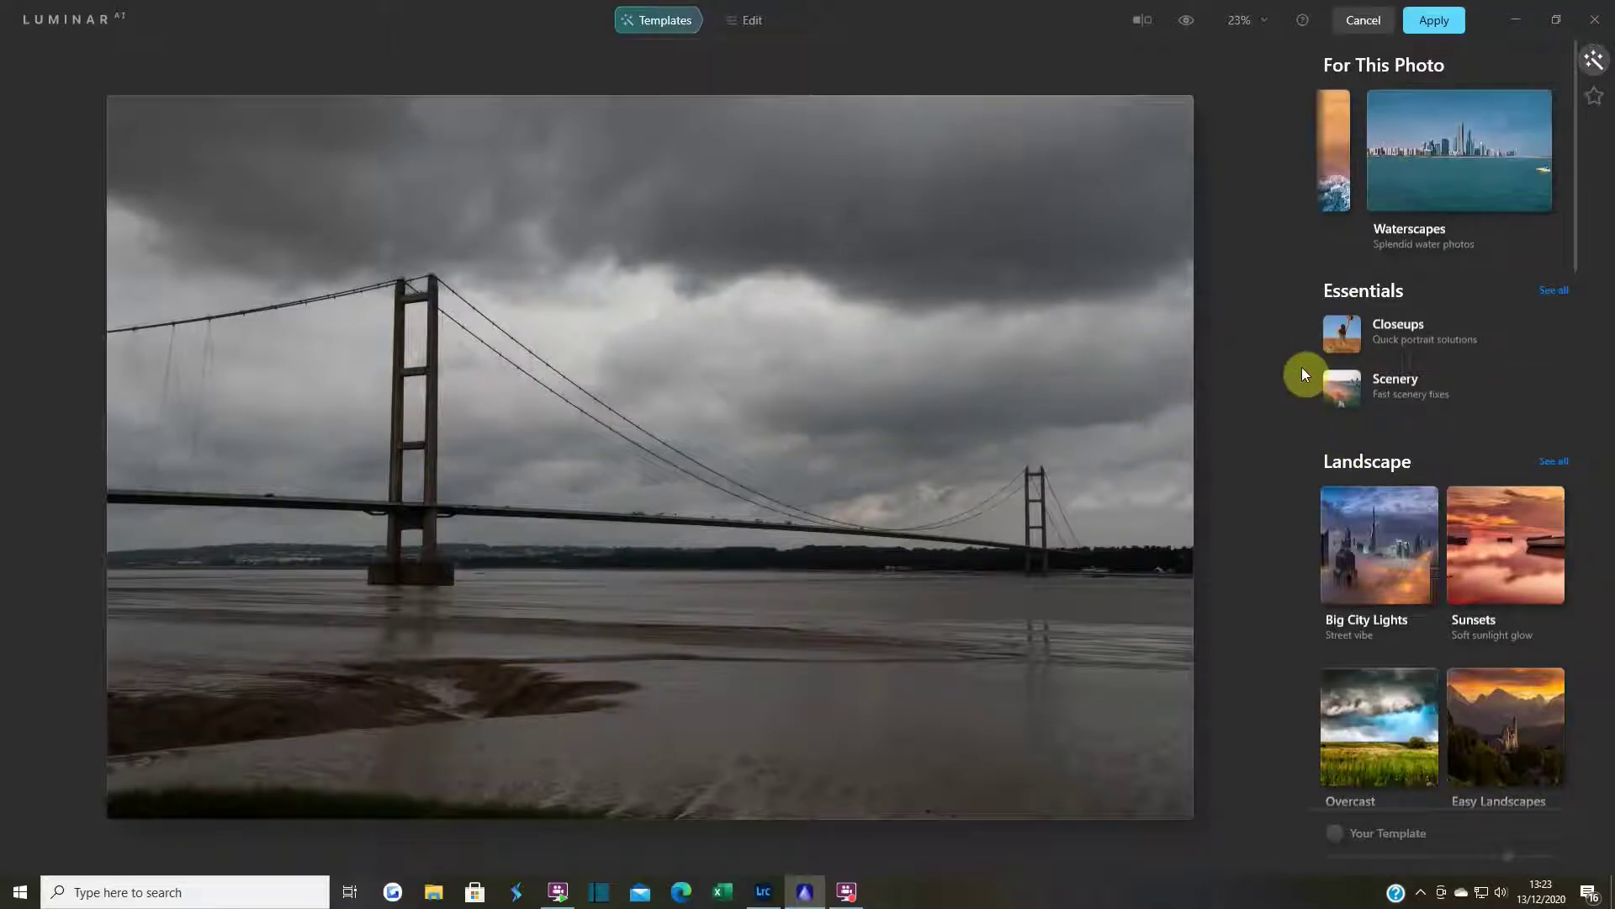
- Apply the Sunsets collection's Toscana template, then toggle before/after against the grey original
click(1515, 566)
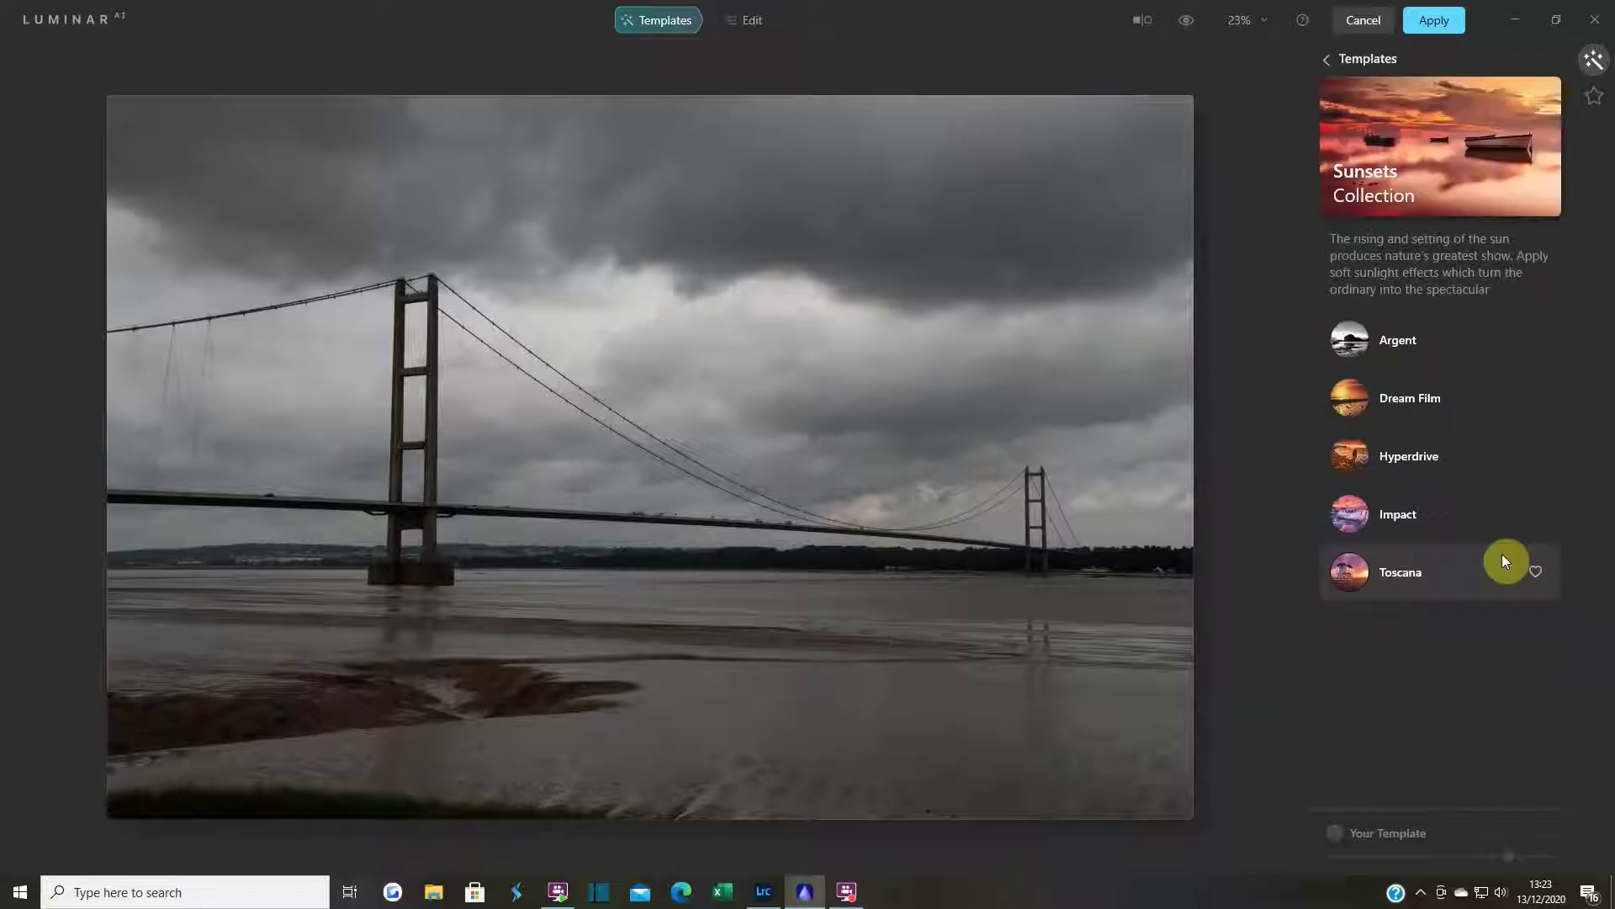
click(1397, 570)
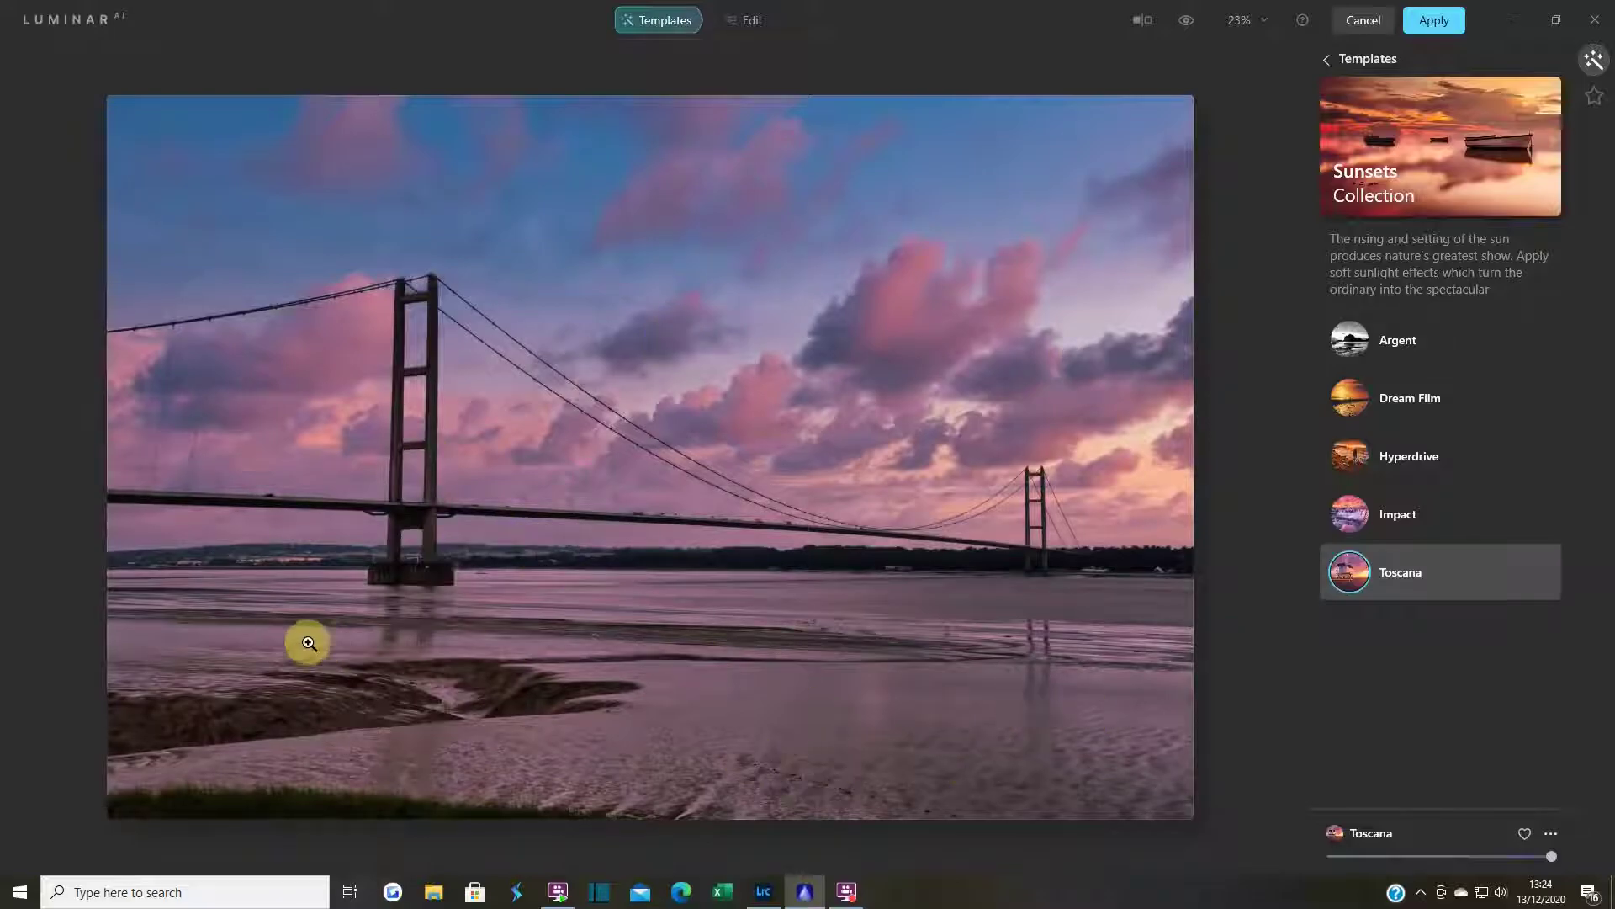
click(1193, 23)
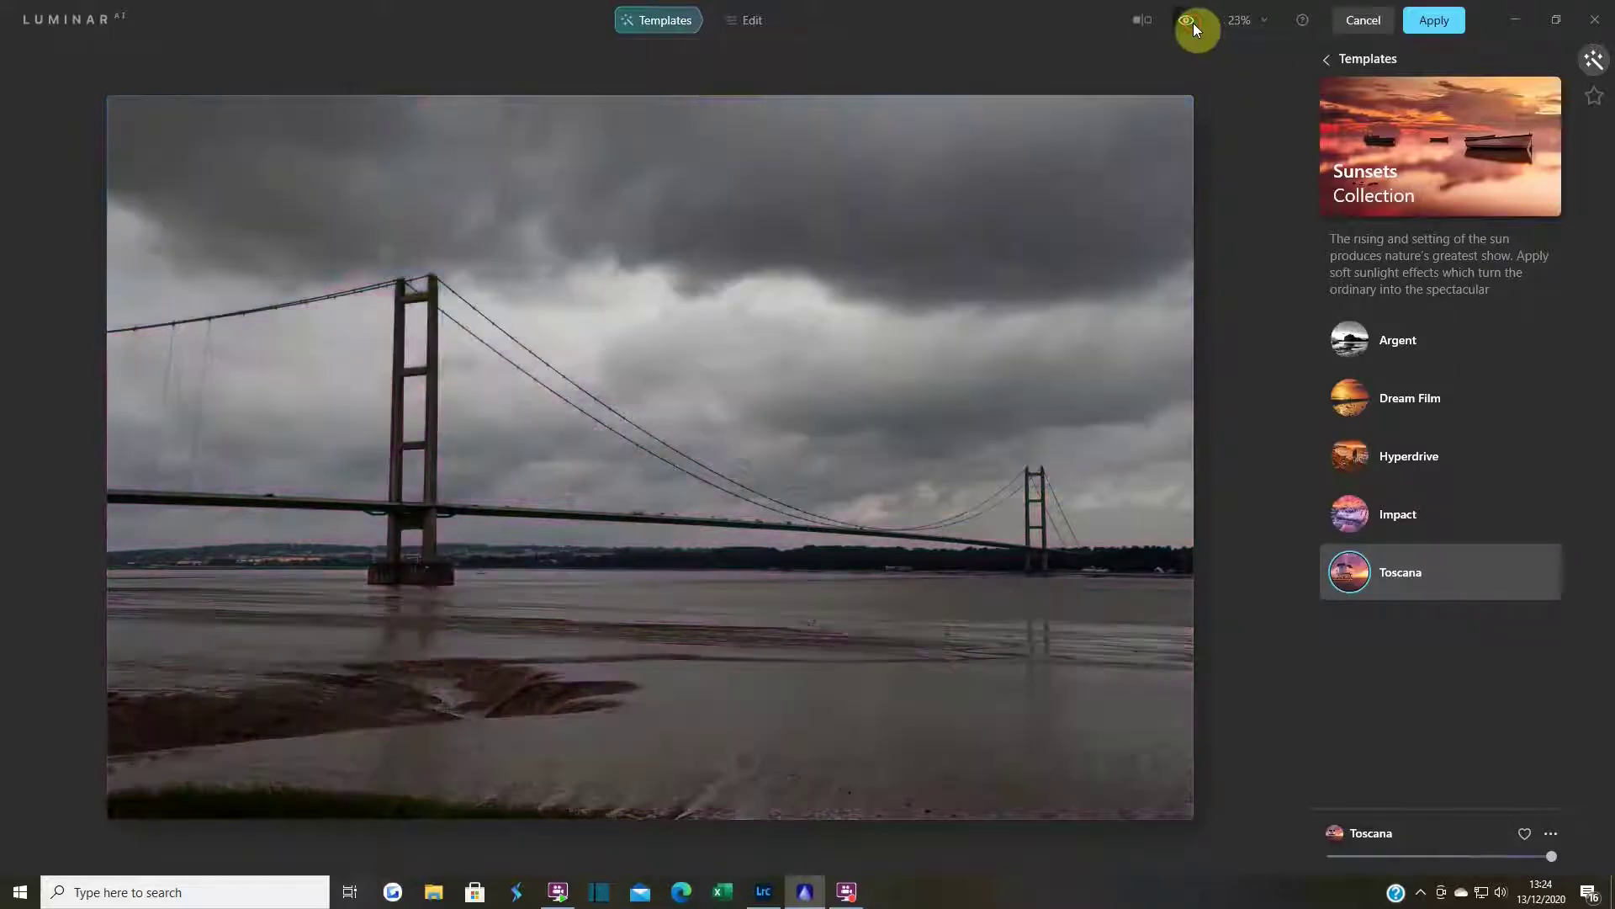
click(1193, 23)
click(1193, 23)
click(1193, 23)
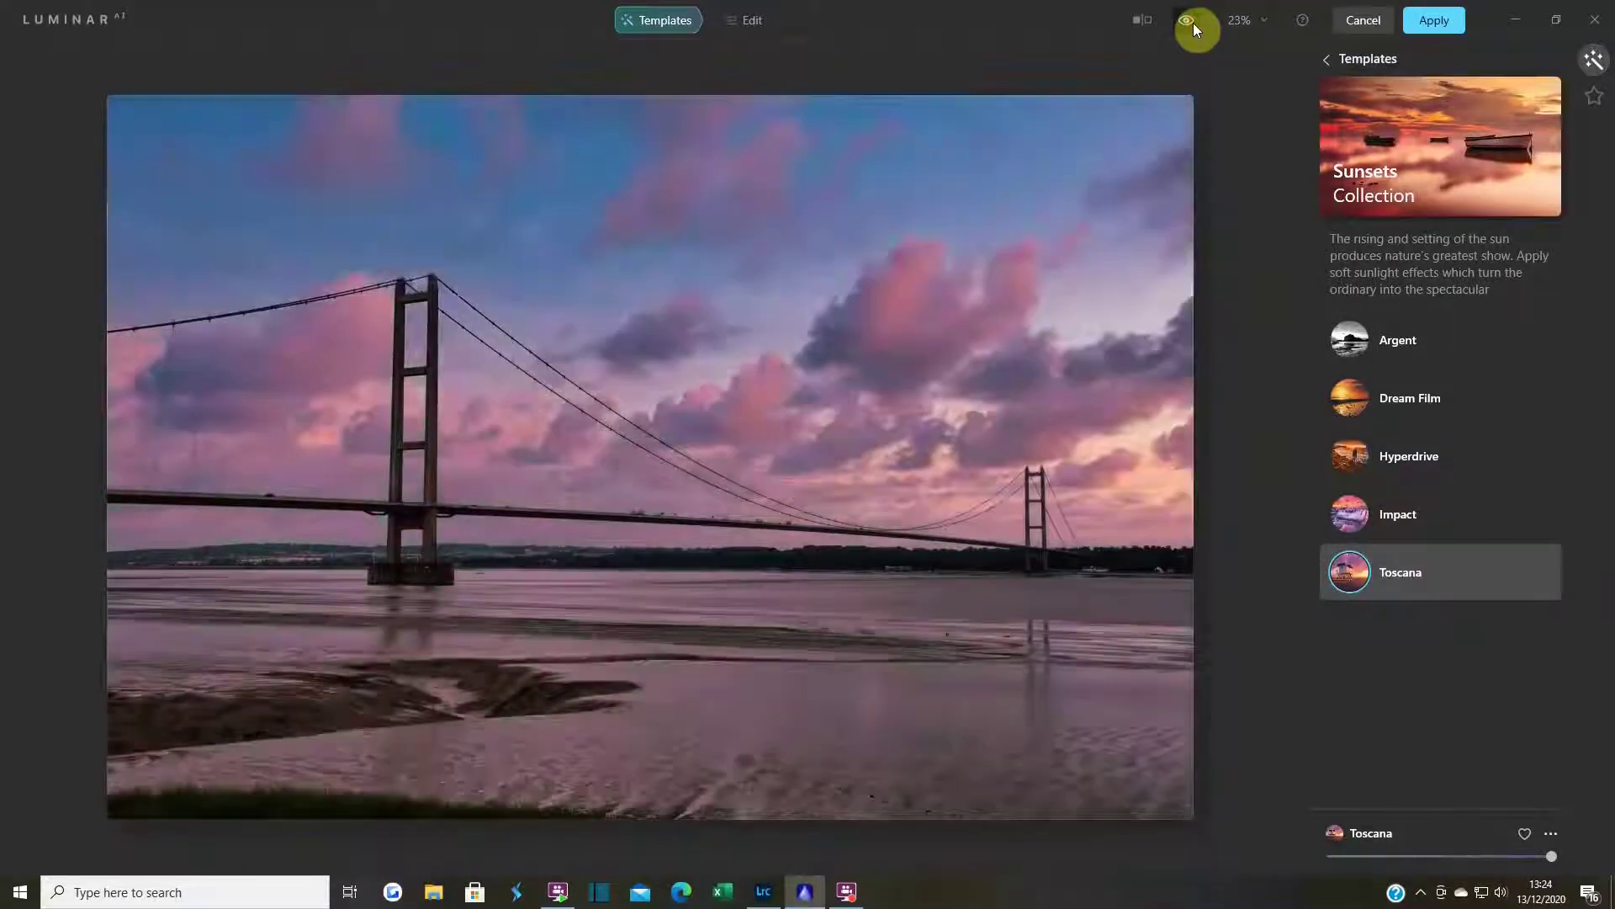
click(1193, 23)
click(1193, 22)
click(1193, 23)
click(1193, 22)
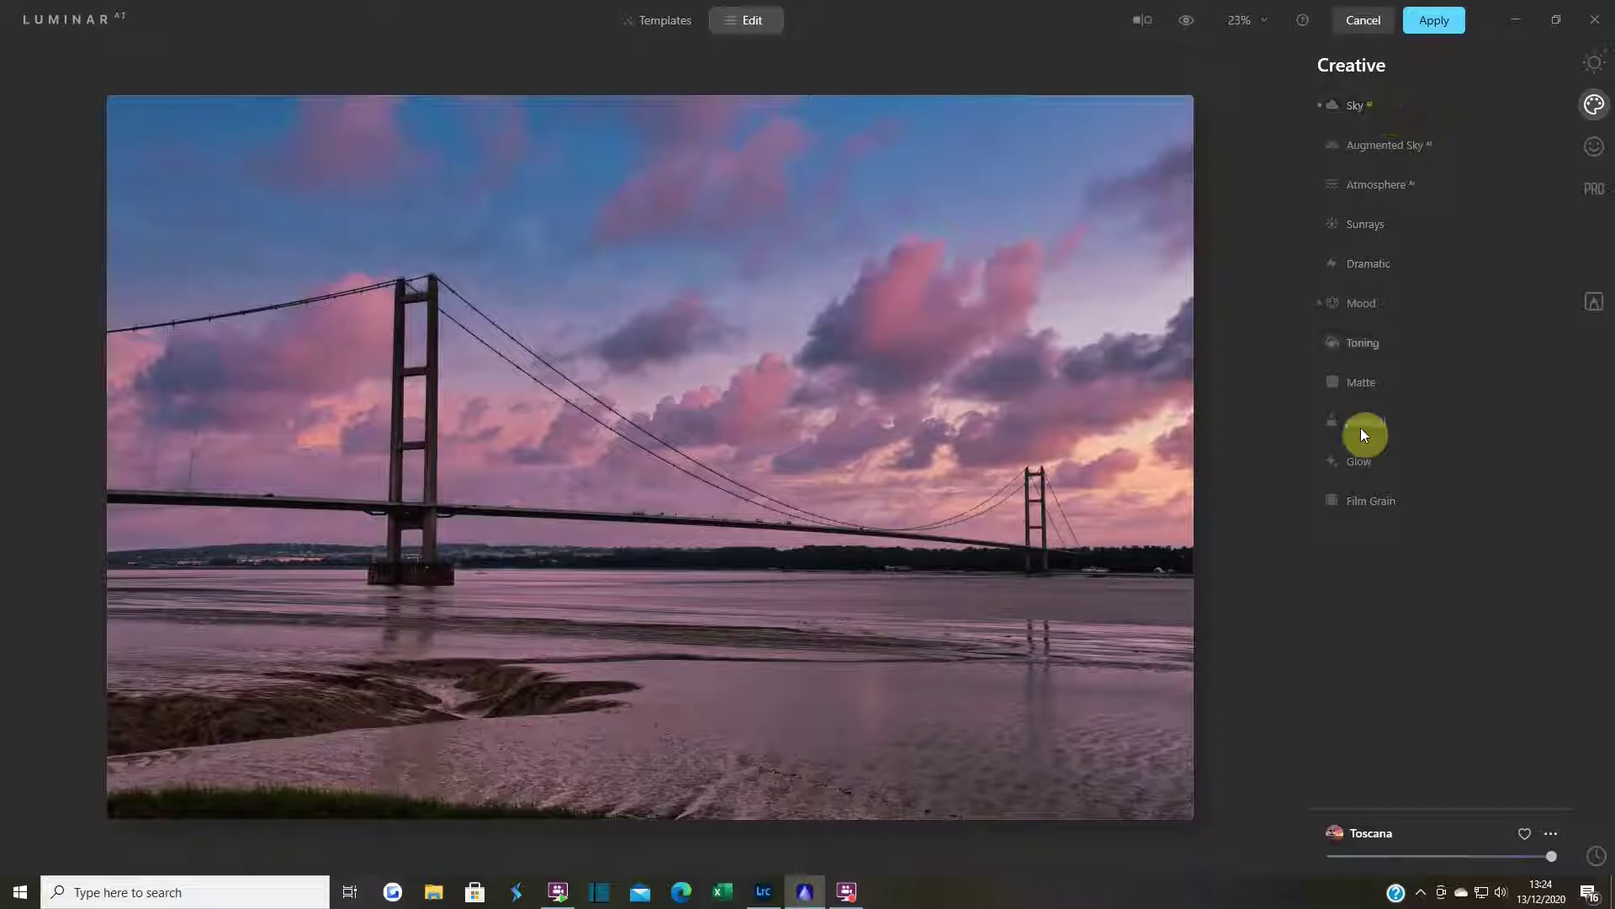
- Add a Layered Fog atmosphere with Amount 100 and Depth 33
click(1375, 187)
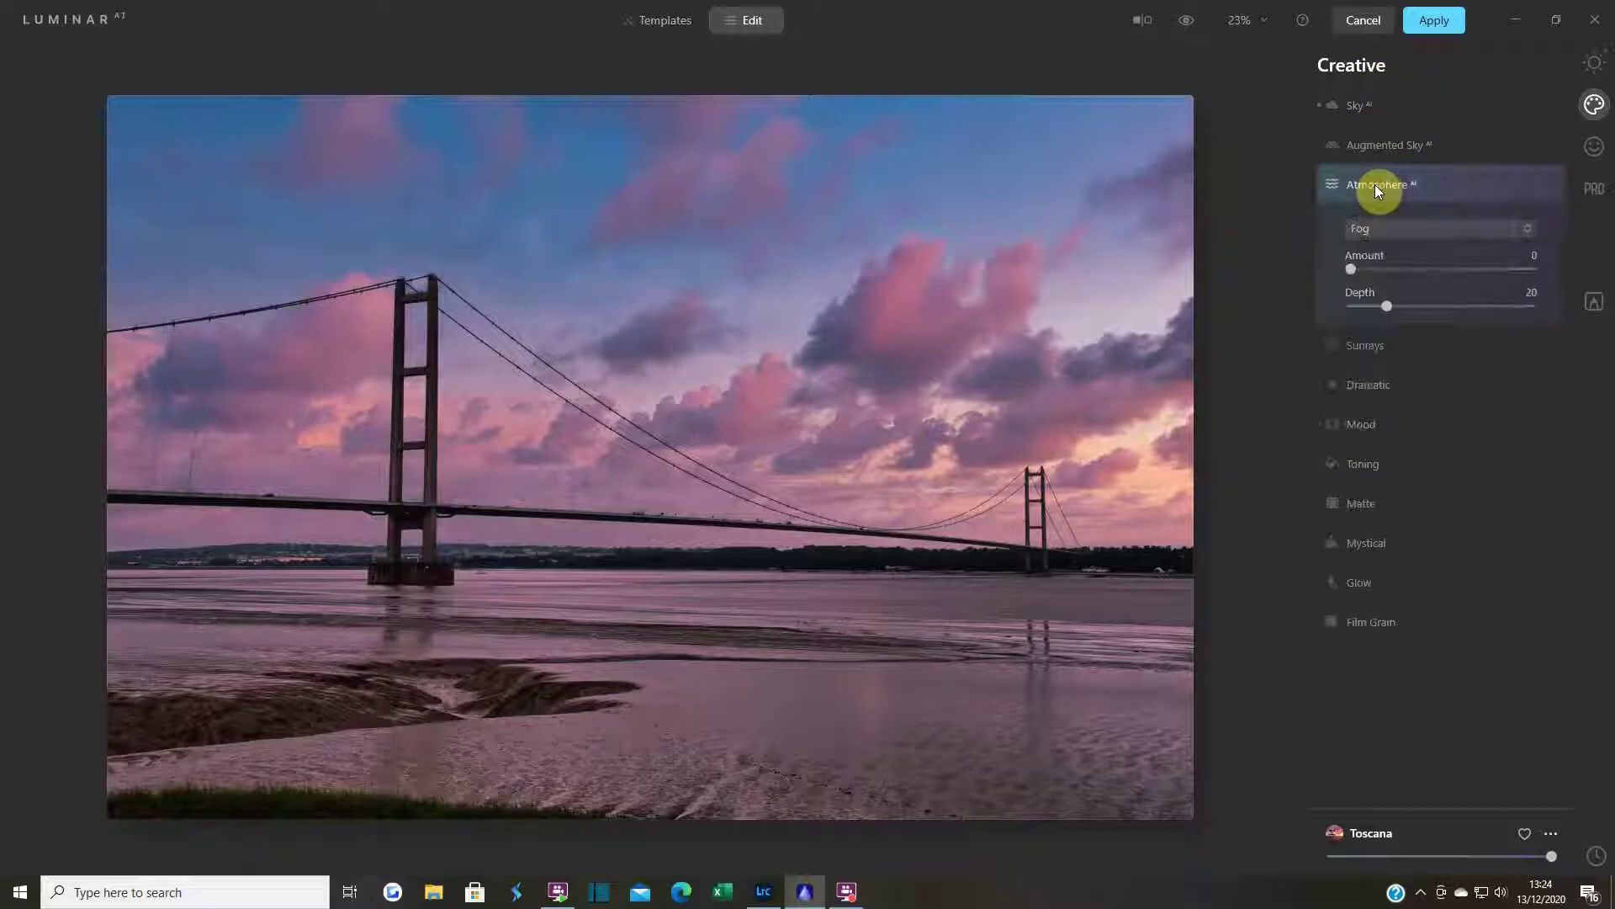
click(1400, 234)
click(1407, 296)
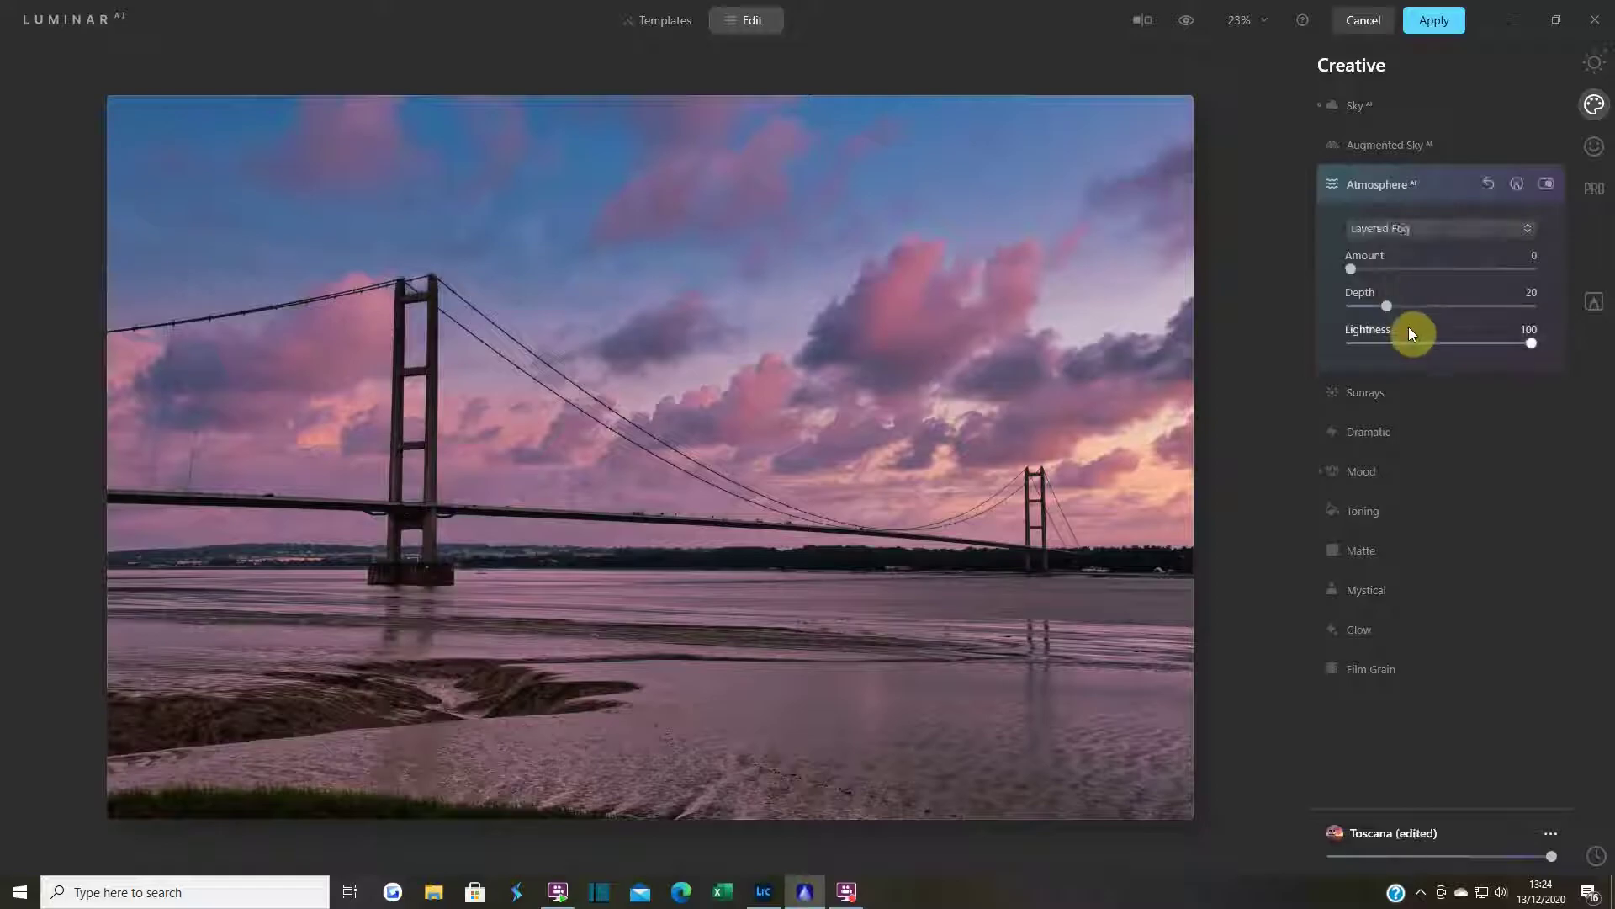
drag(1353, 271, 1493, 277)
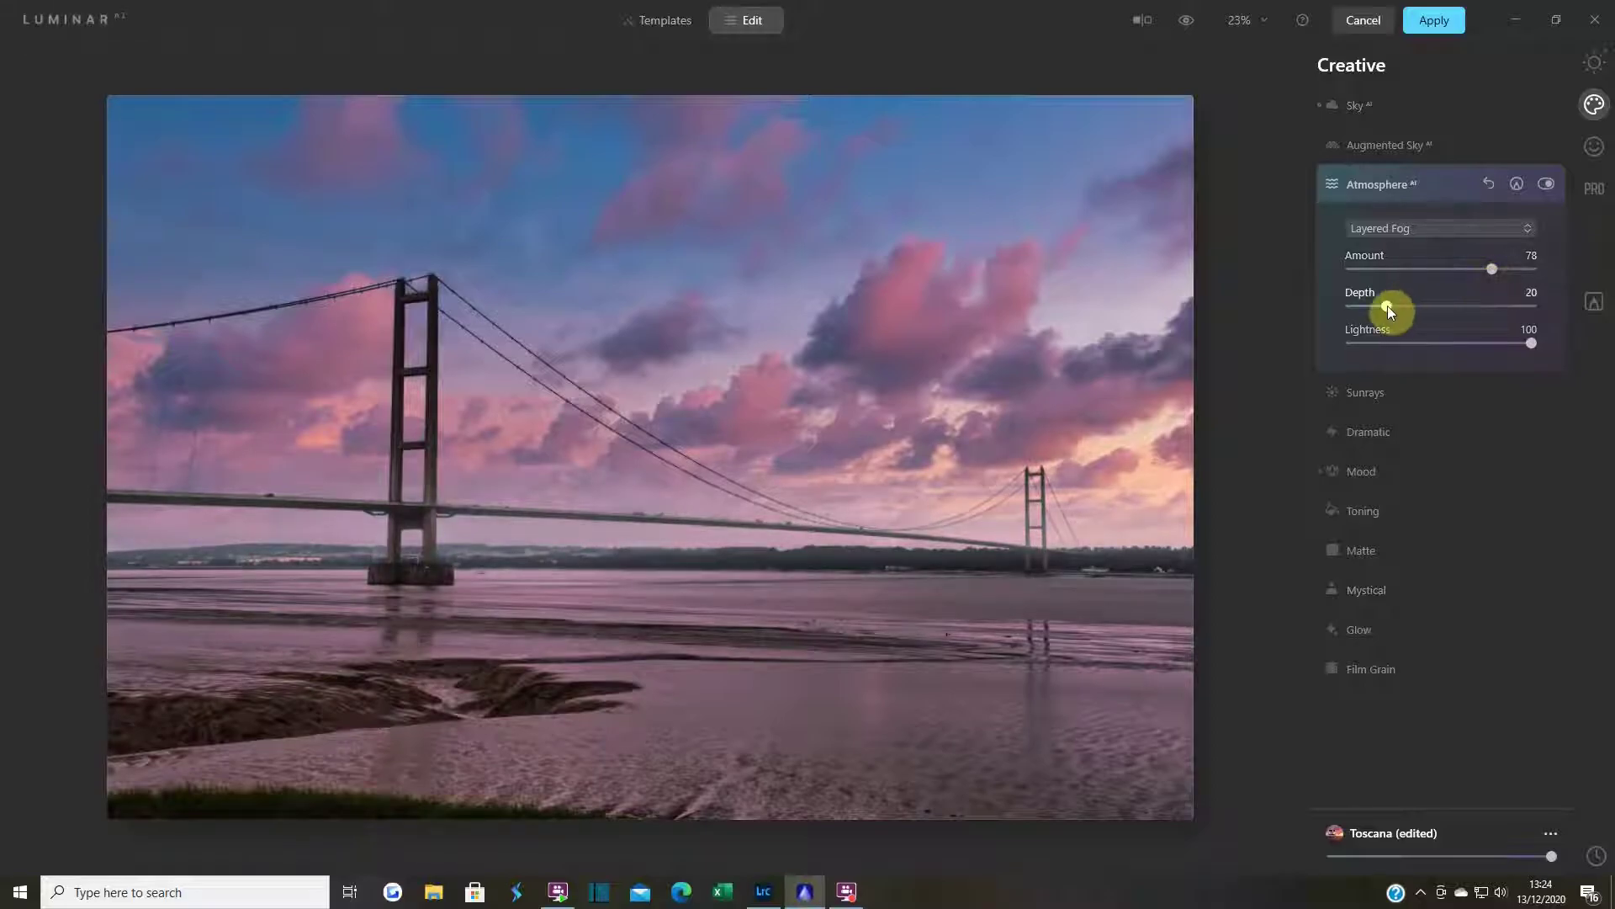
drag(1388, 308, 1417, 309)
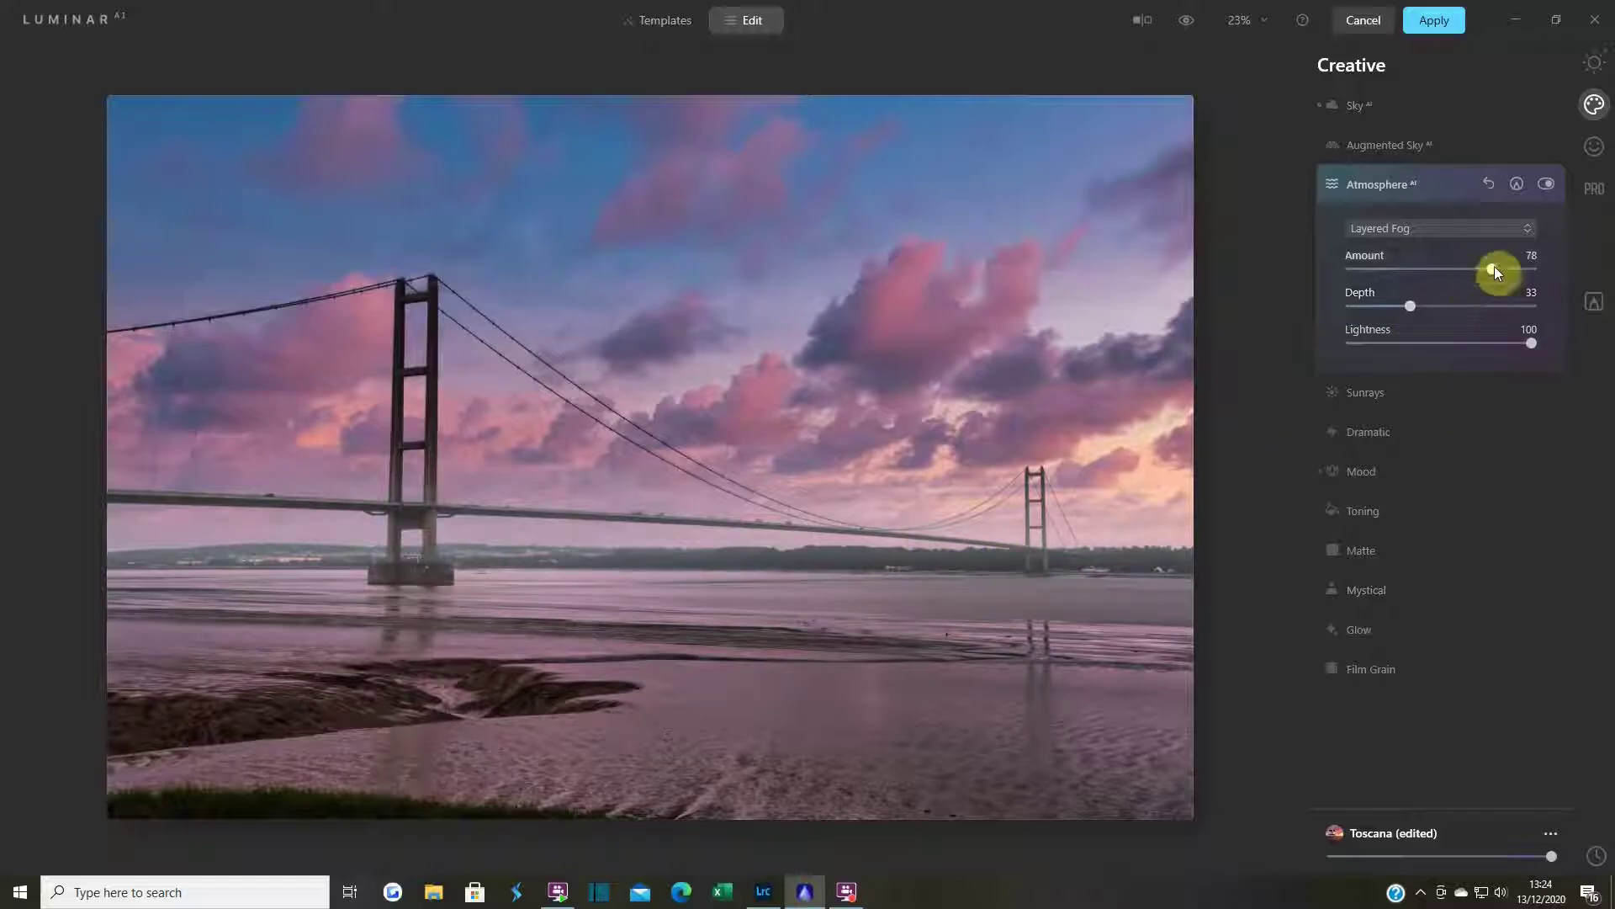
drag(1520, 266, 1541, 262)
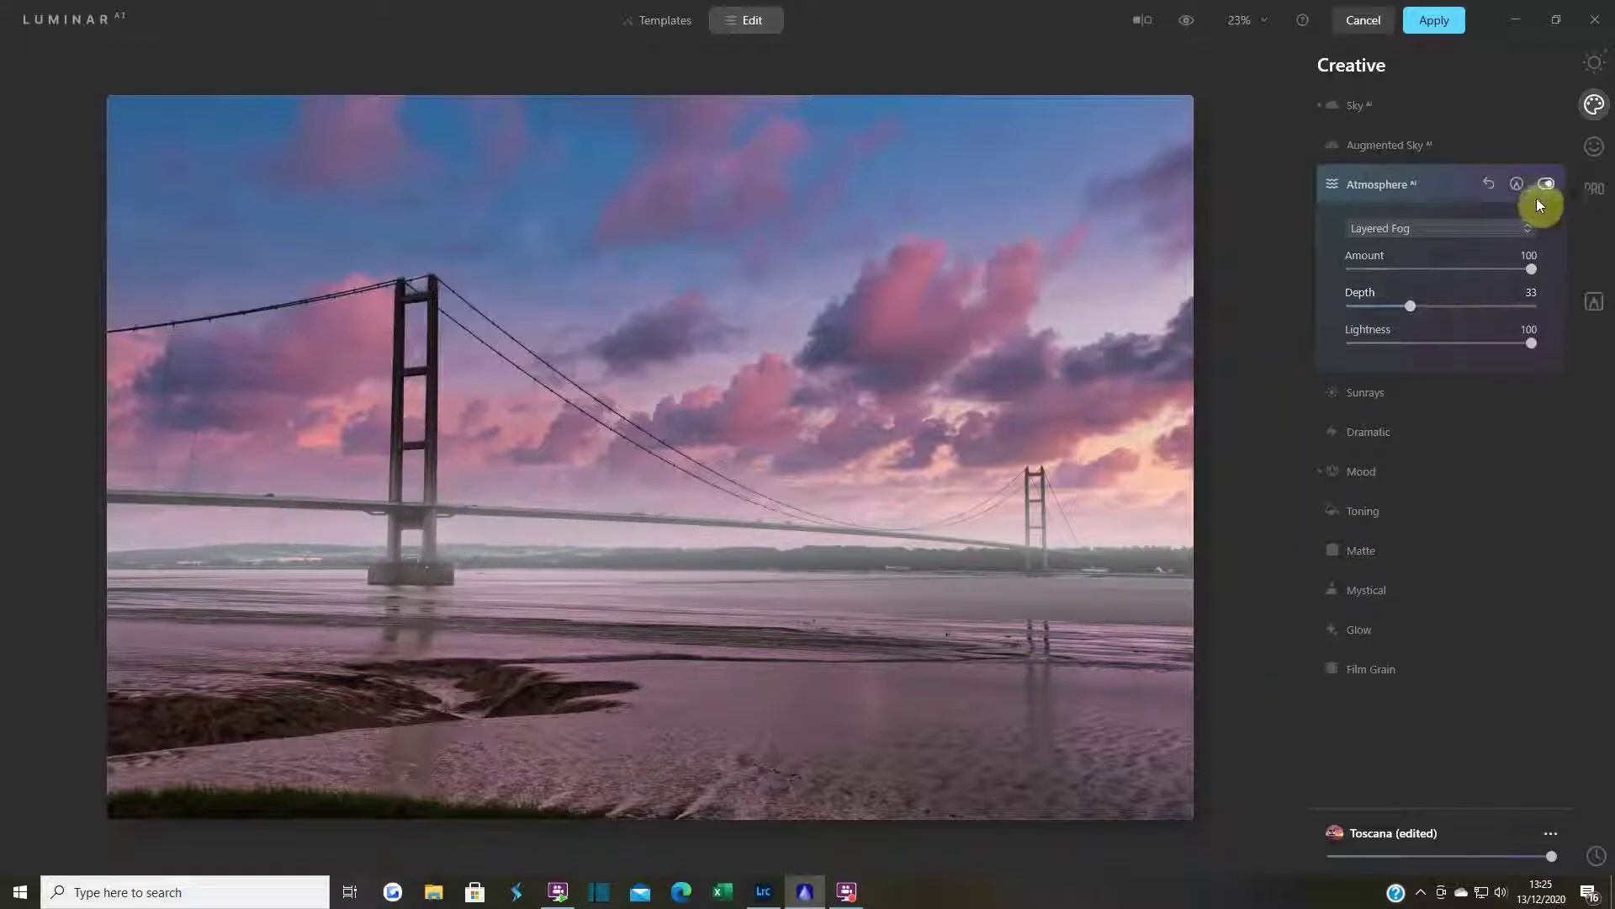
- Add a paint mask to the fog and erase it from the left bridge deck and near tower
click(1518, 186)
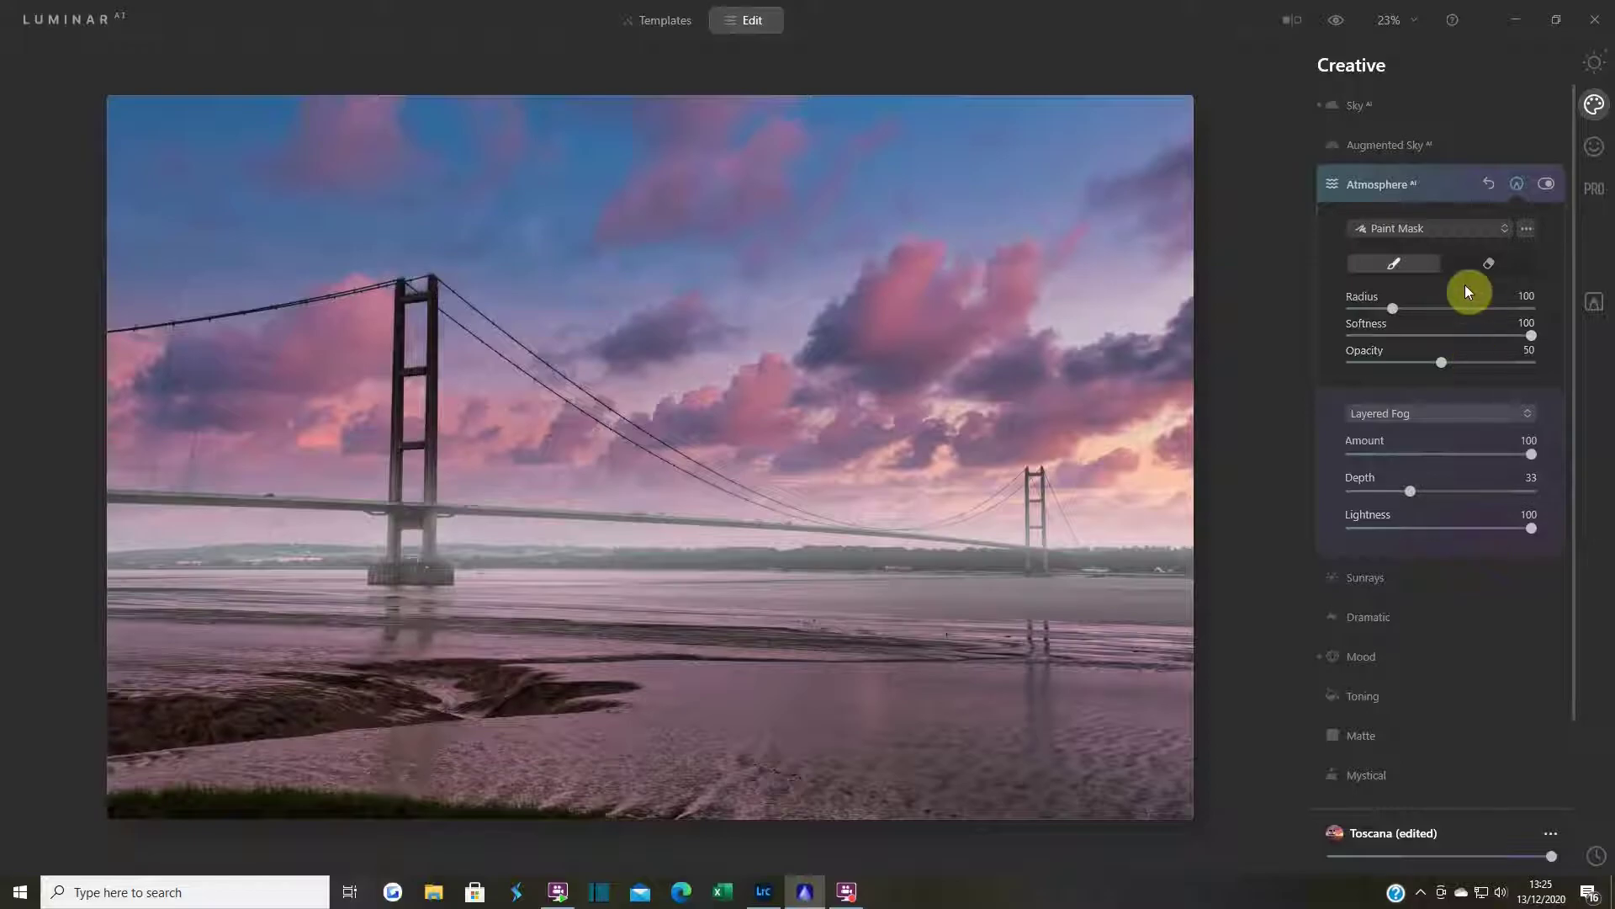
click(1488, 264)
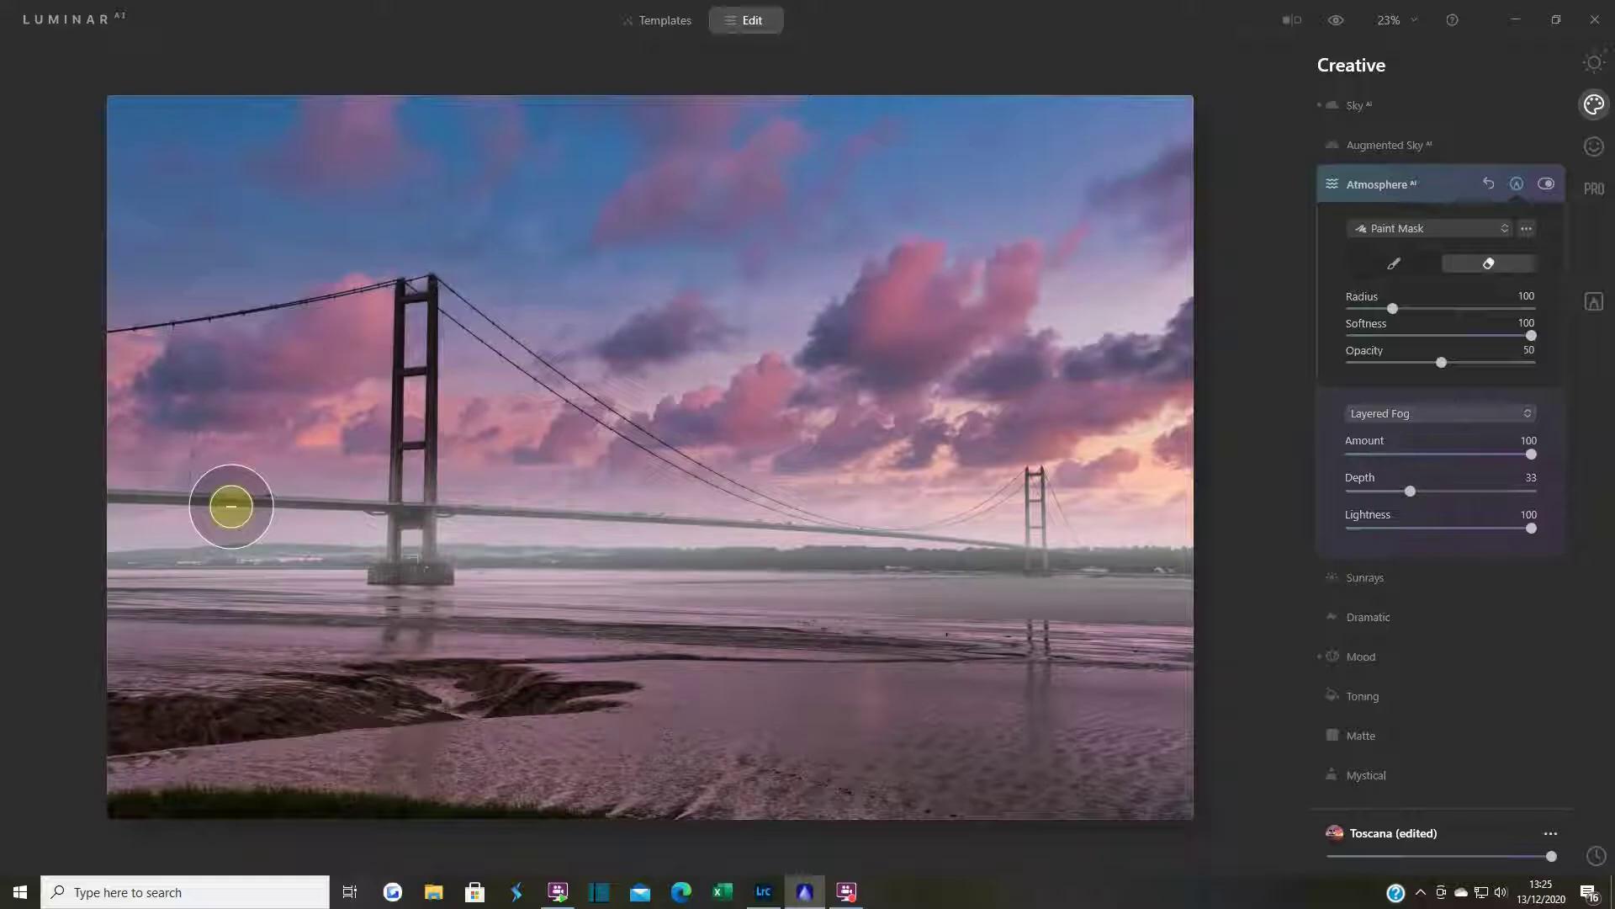
key(bracketleft)
key(bracketleft)
key(bracketleft)
key(bracketleft)
key(bracketleft)
key(bracketleft)
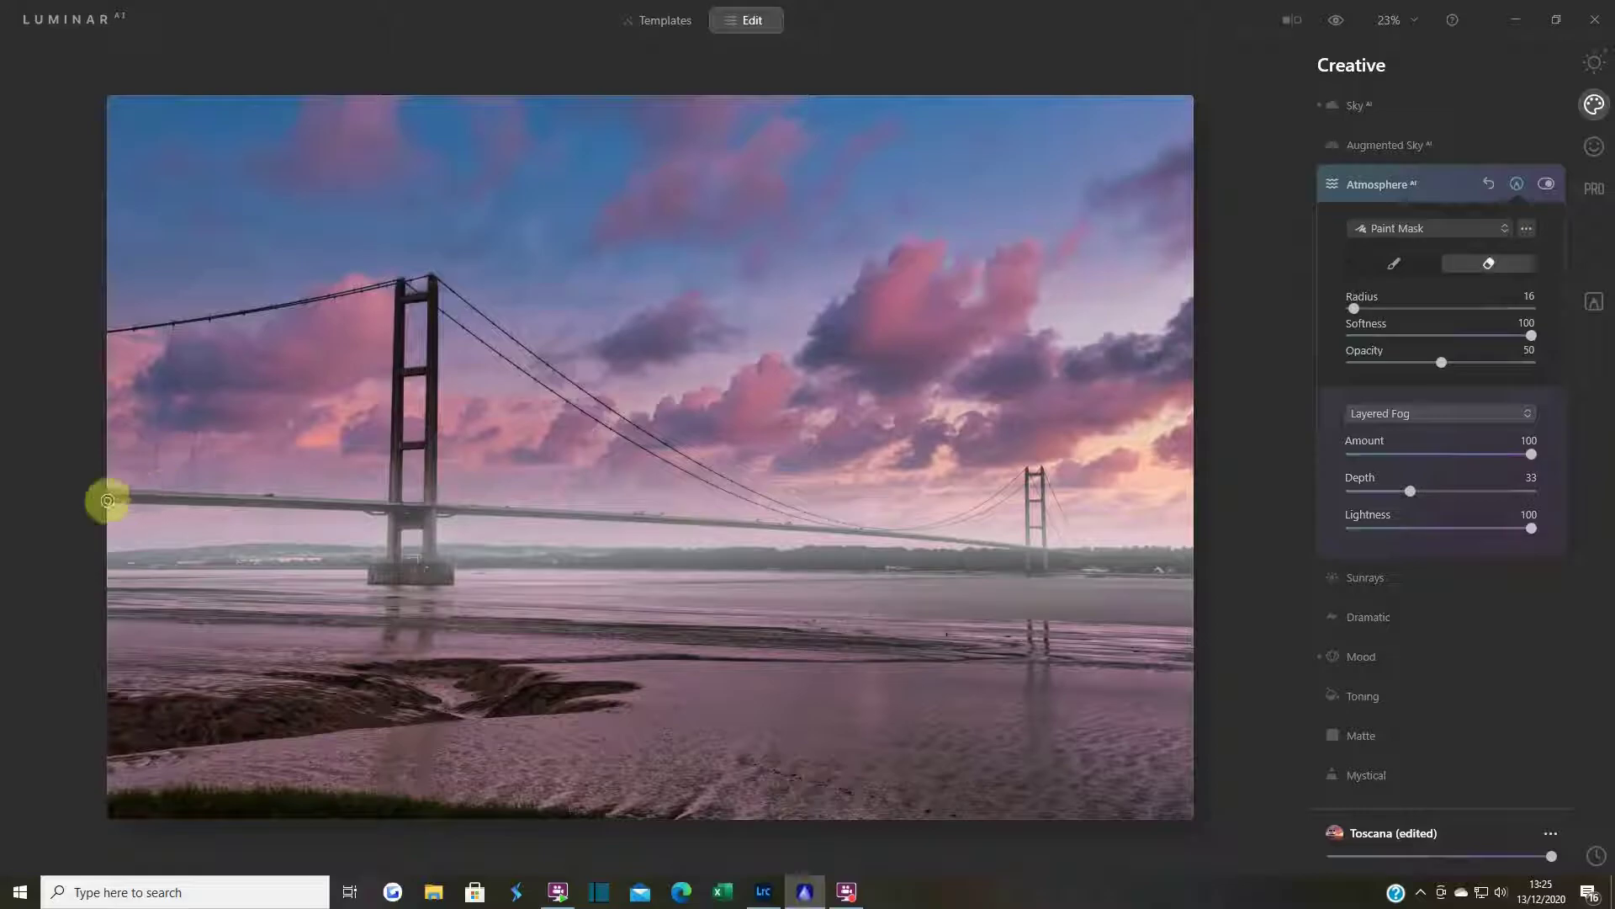
drag(110, 497, 433, 508)
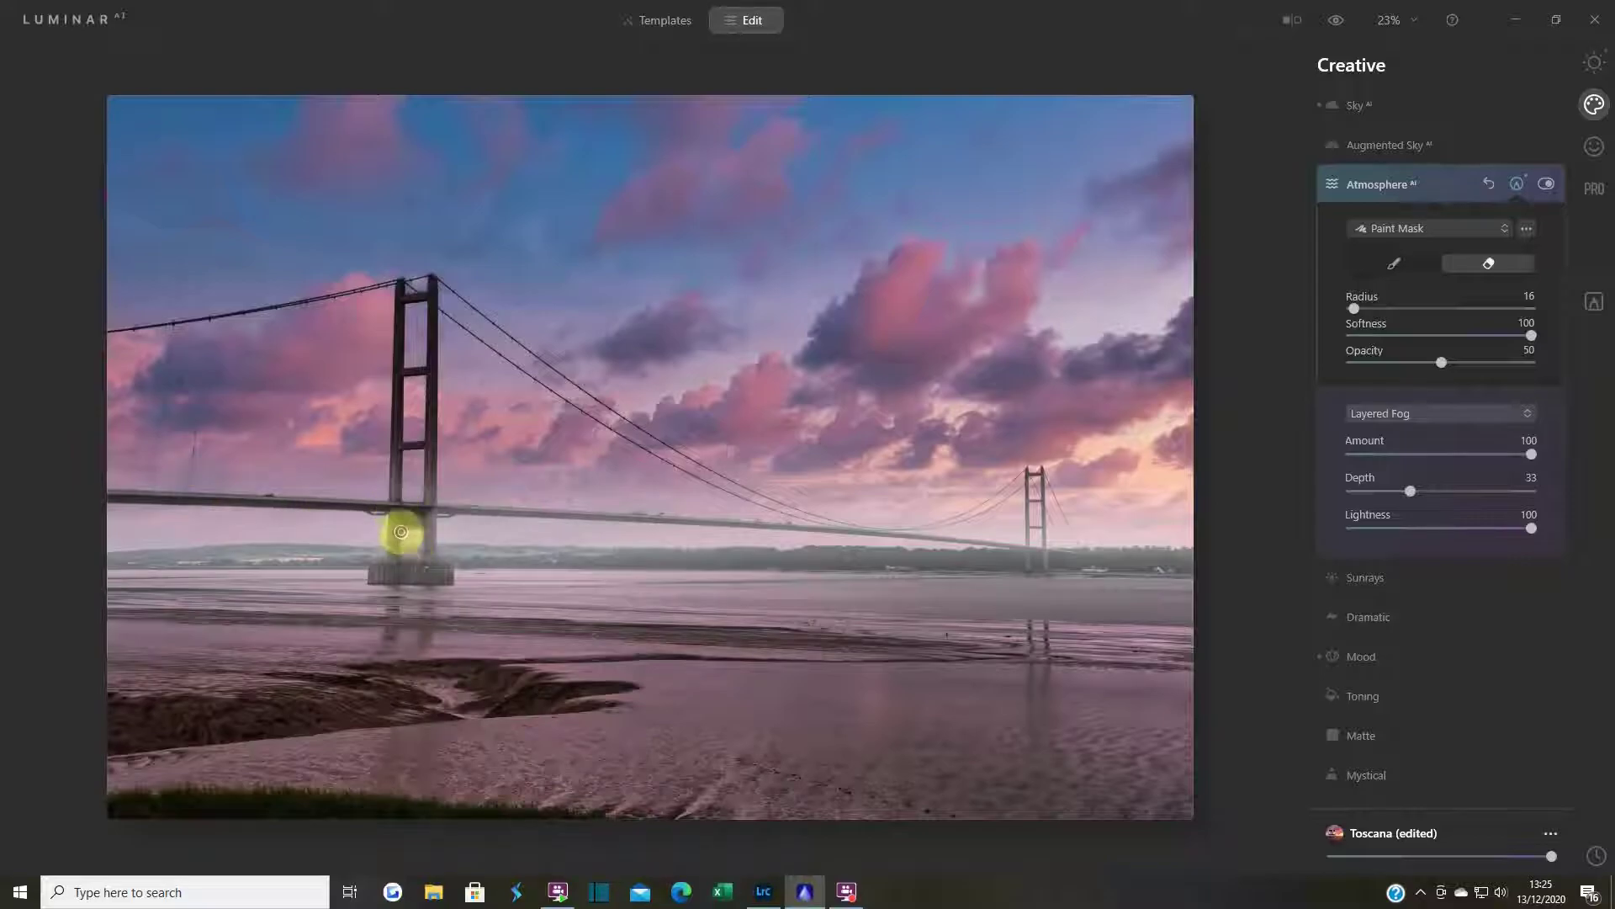
mouse_move(396, 510)
mouse_down()
mouse_move(392, 578)
mouse_move(375, 578)
mouse_move(449, 578)
mouse_move(398, 577)
mouse_move(435, 573)
mouse_move(429, 505)
mouse_move(398, 524)
mouse_move(421, 513)
mouse_move(405, 514)
mouse_move(425, 526)
mouse_move(414, 571)
mouse_move(388, 575)
mouse_move(425, 572)
mouse_move(432, 514)
mouse_up()
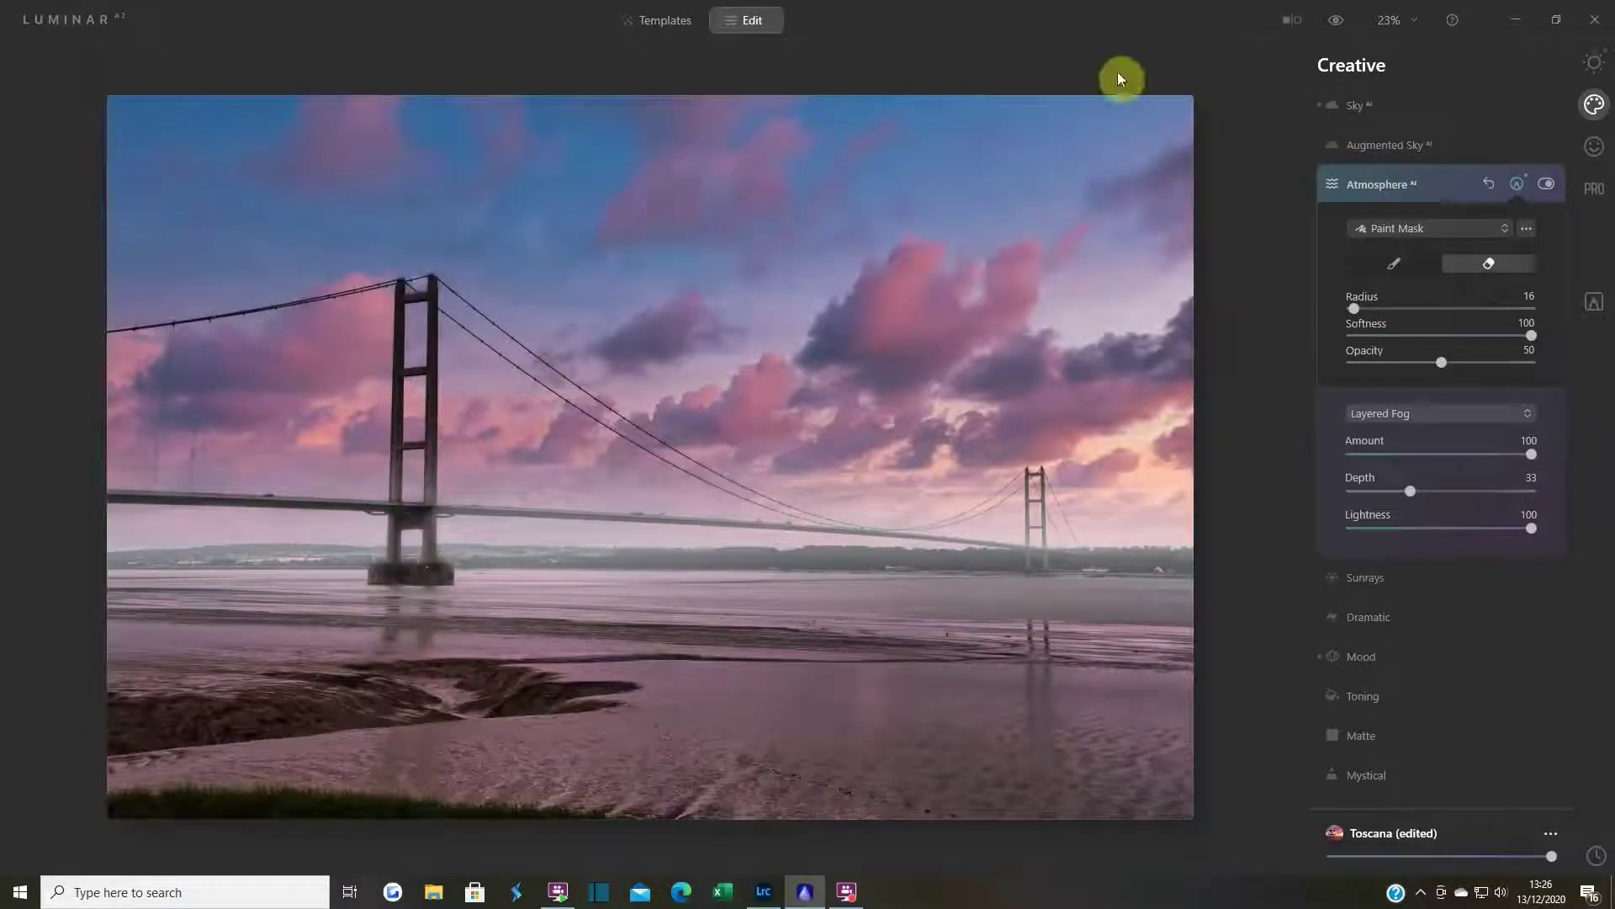
- Zoom to 600% on the bridge pier and erase its fog at full opacity
click(1403, 17)
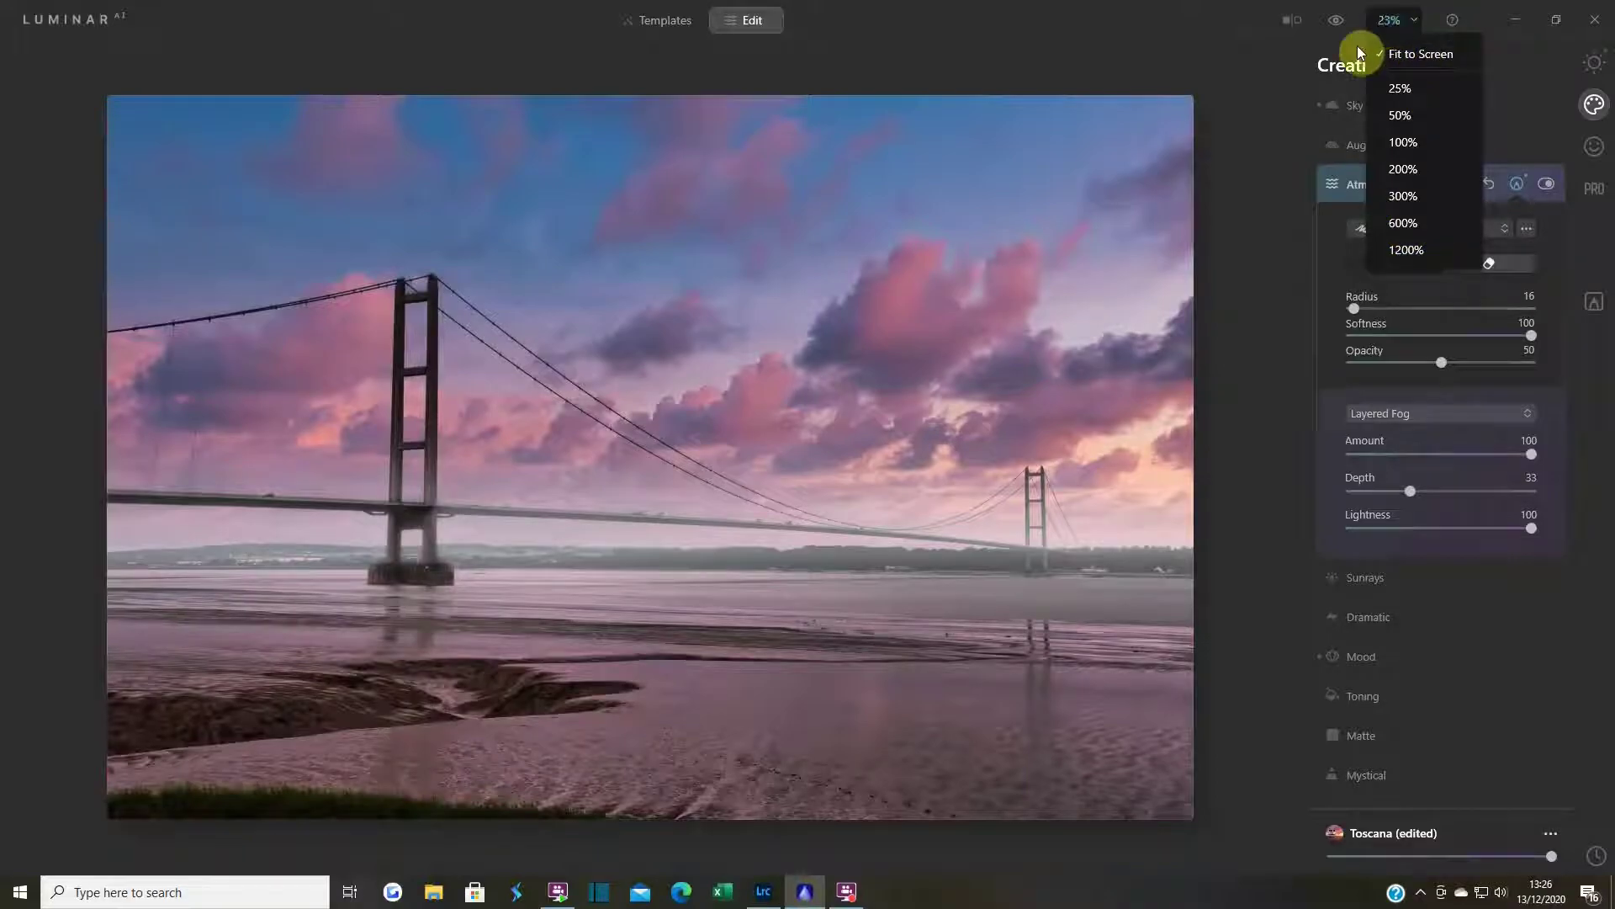
click(1398, 220)
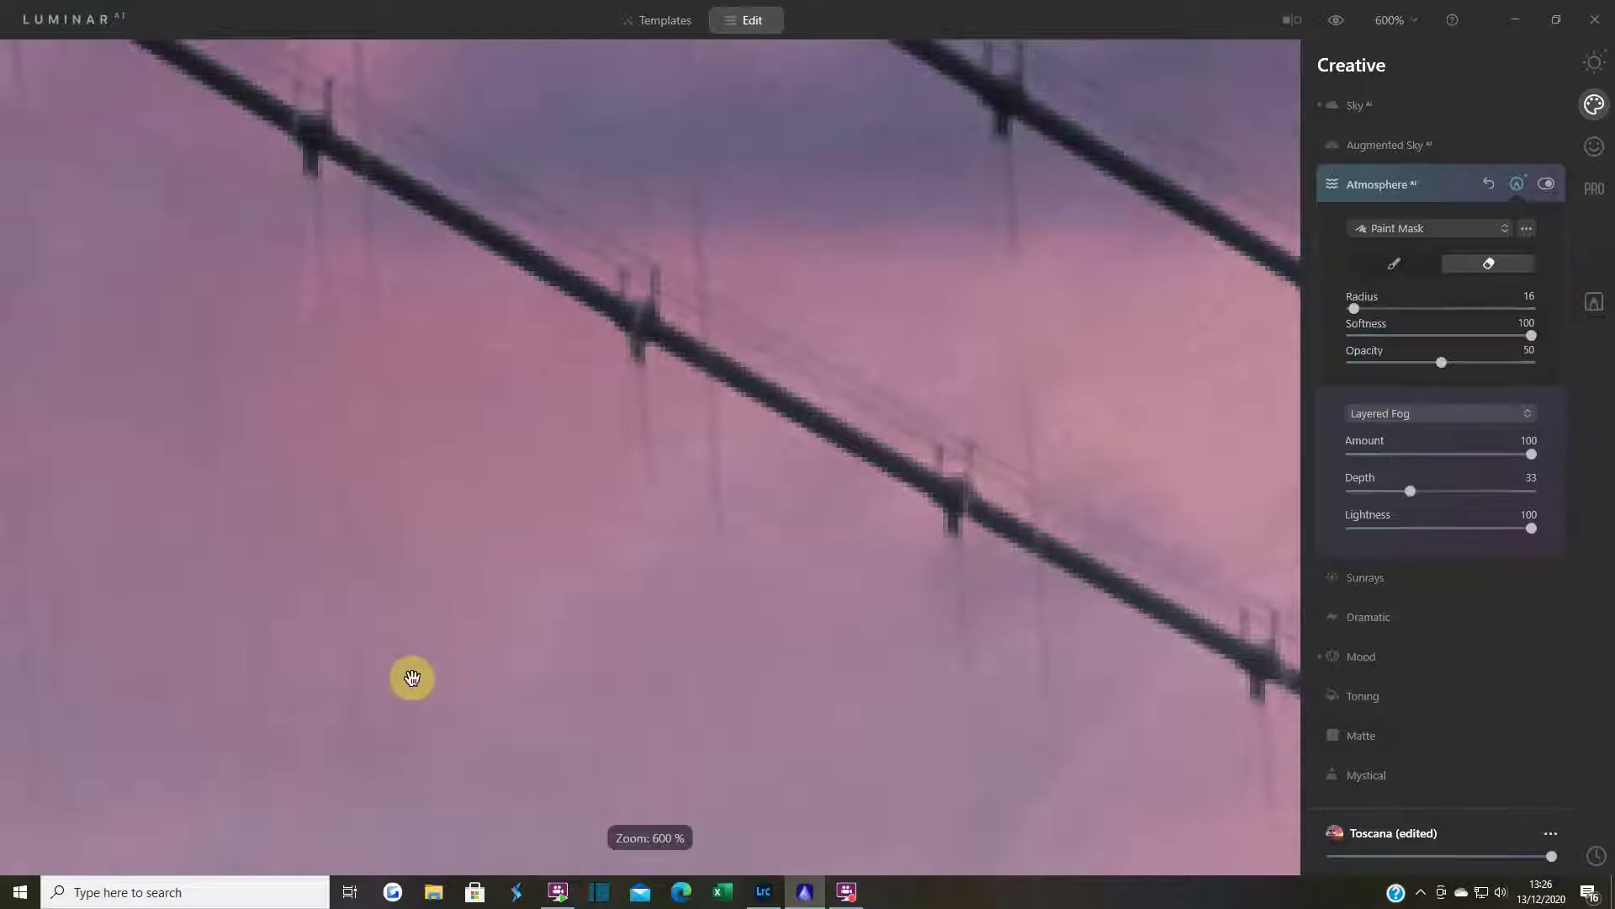
drag(345, 710, 855, 202)
drag(526, 528, 587, 560)
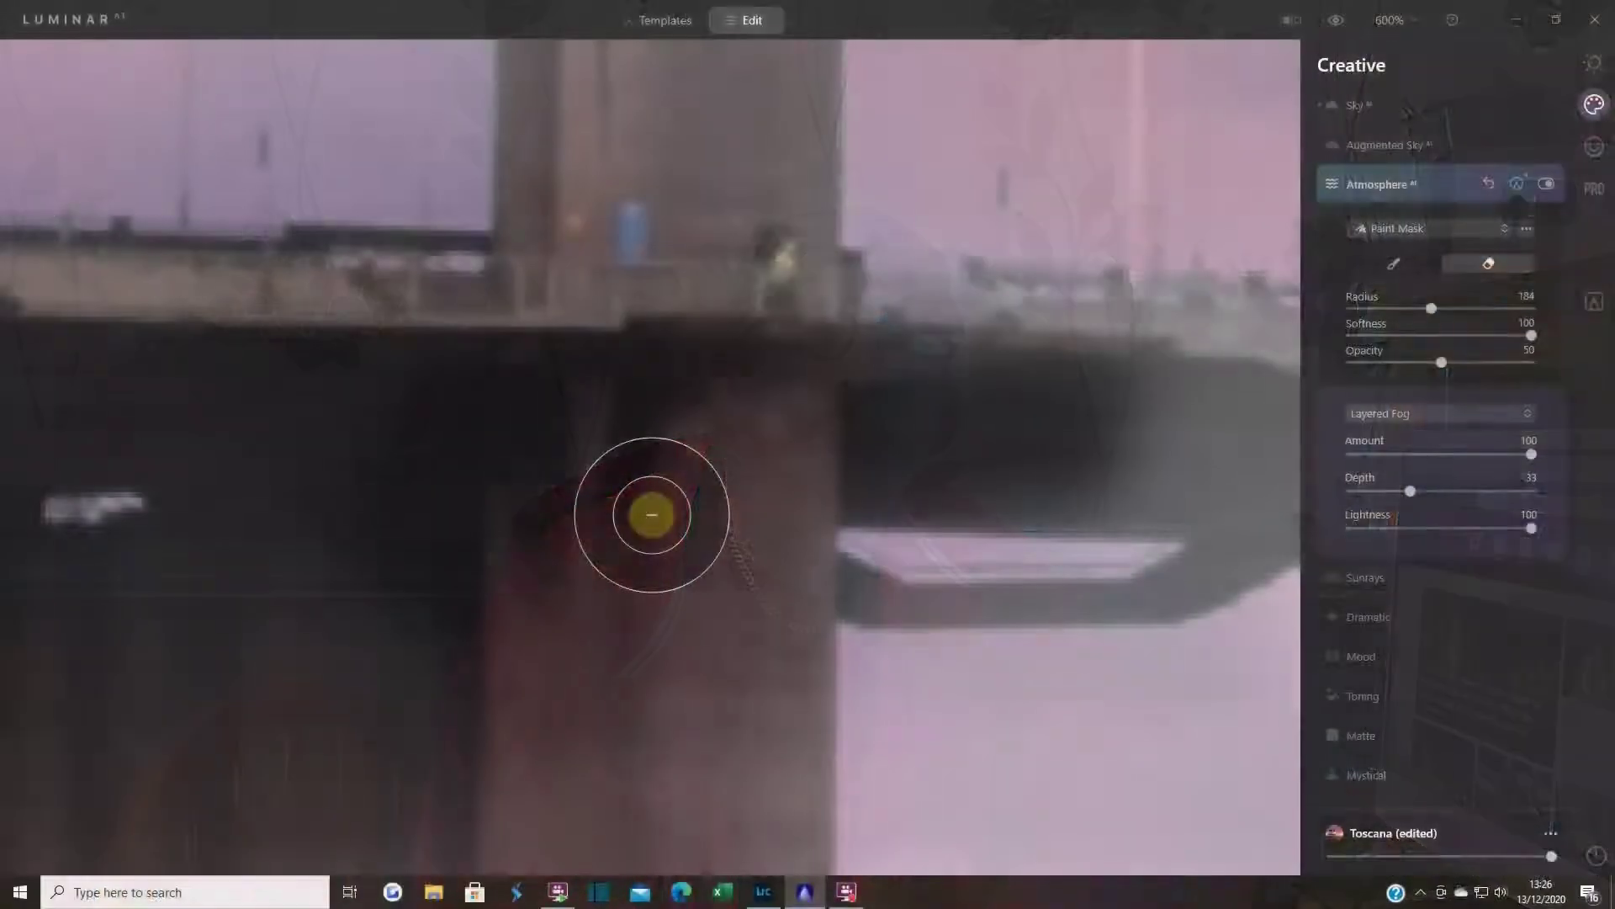
click(631, 569)
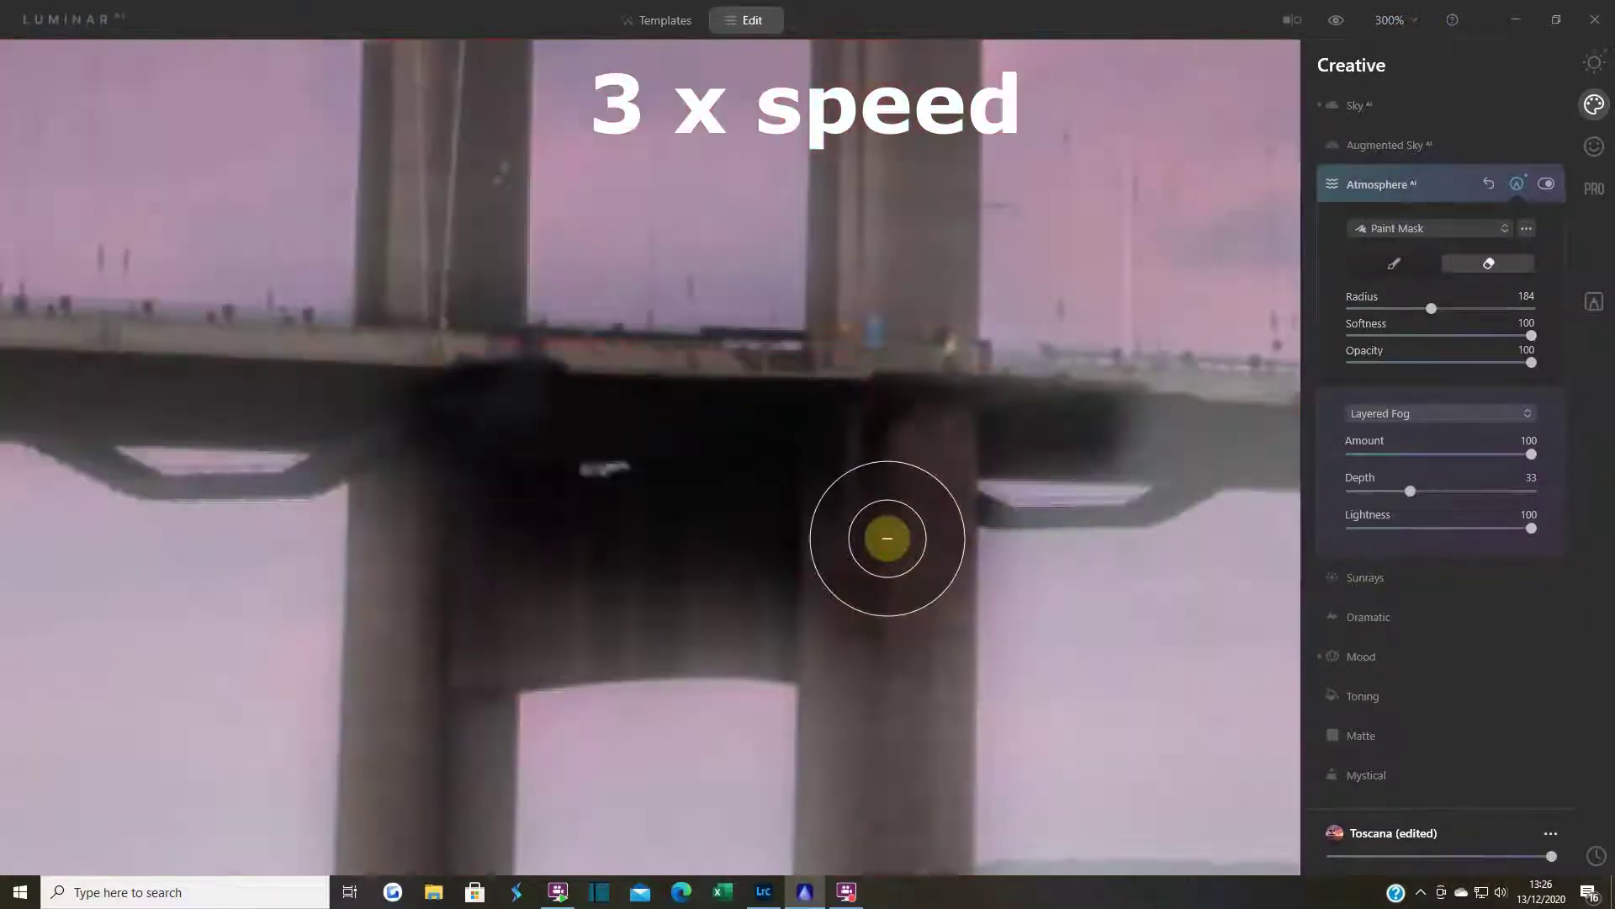
- Erase fog down the bridge pillar, around the pier base and along the pier's edge
mouse_move(888, 538)
mouse_down()
mouse_move(587, 567)
mouse_move(677, 579)
mouse_move(390, 730)
mouse_move(560, 779)
mouse_move(714, 258)
mouse_move(1018, 354)
mouse_move(1024, 712)
mouse_move(1024, 471)
mouse_up()
scroll(1024, 508, down, 5)
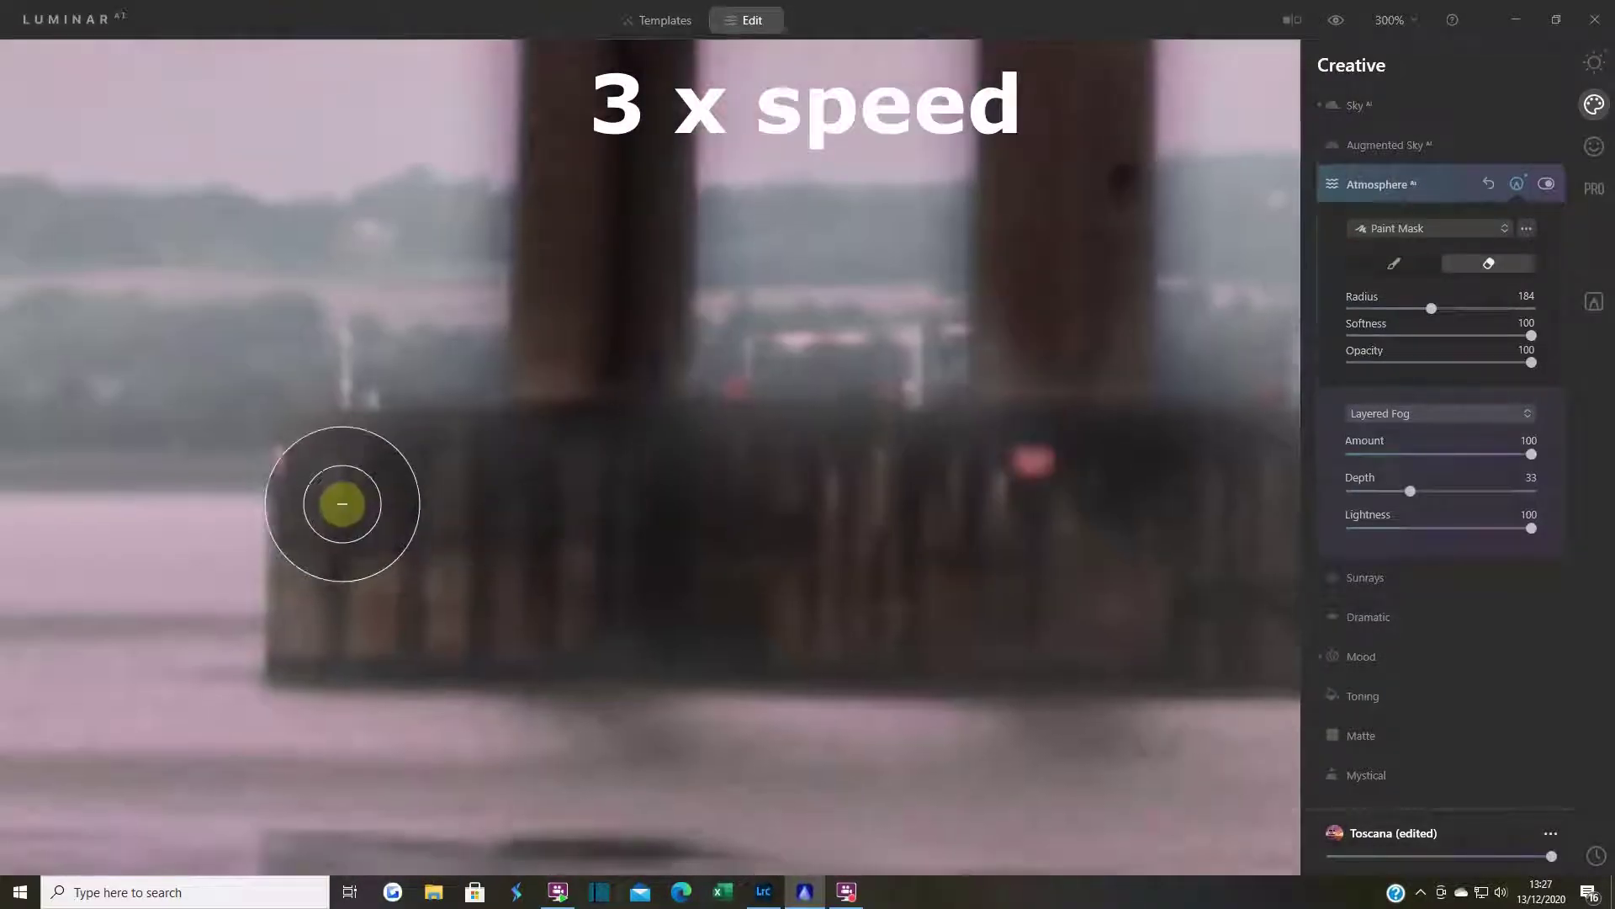
scroll(1085, 544, right, 5)
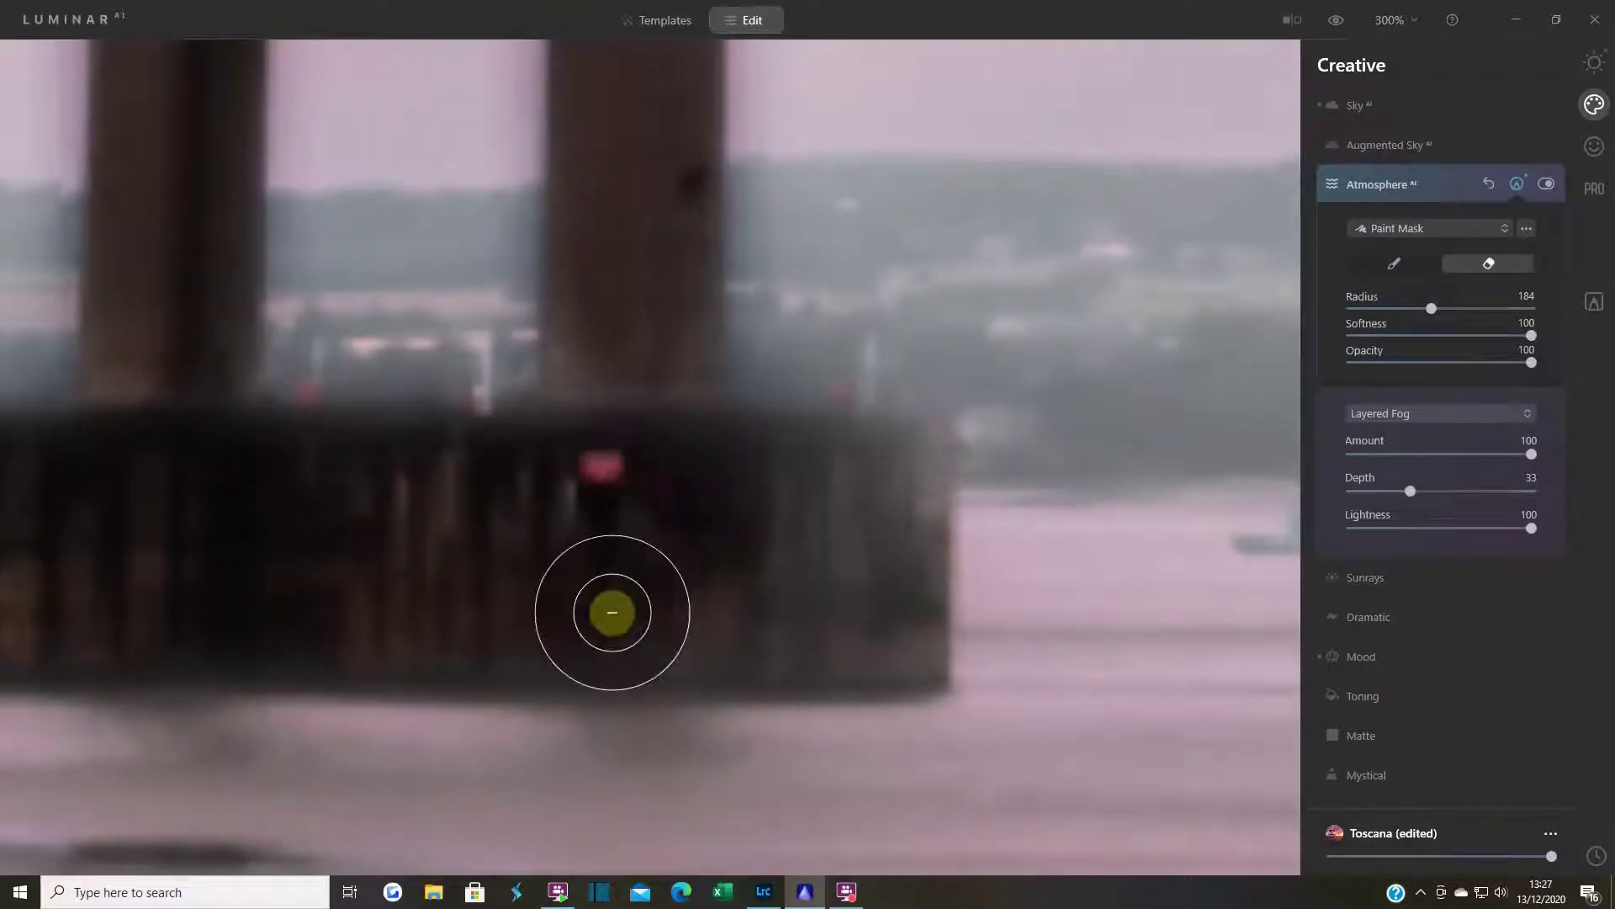
mouse_move(612, 612)
mouse_down()
mouse_move(651, 518)
mouse_move(651, 331)
mouse_move(276, 503)
mouse_move(180, 231)
mouse_up()
scroll(613, 808, right, 5)
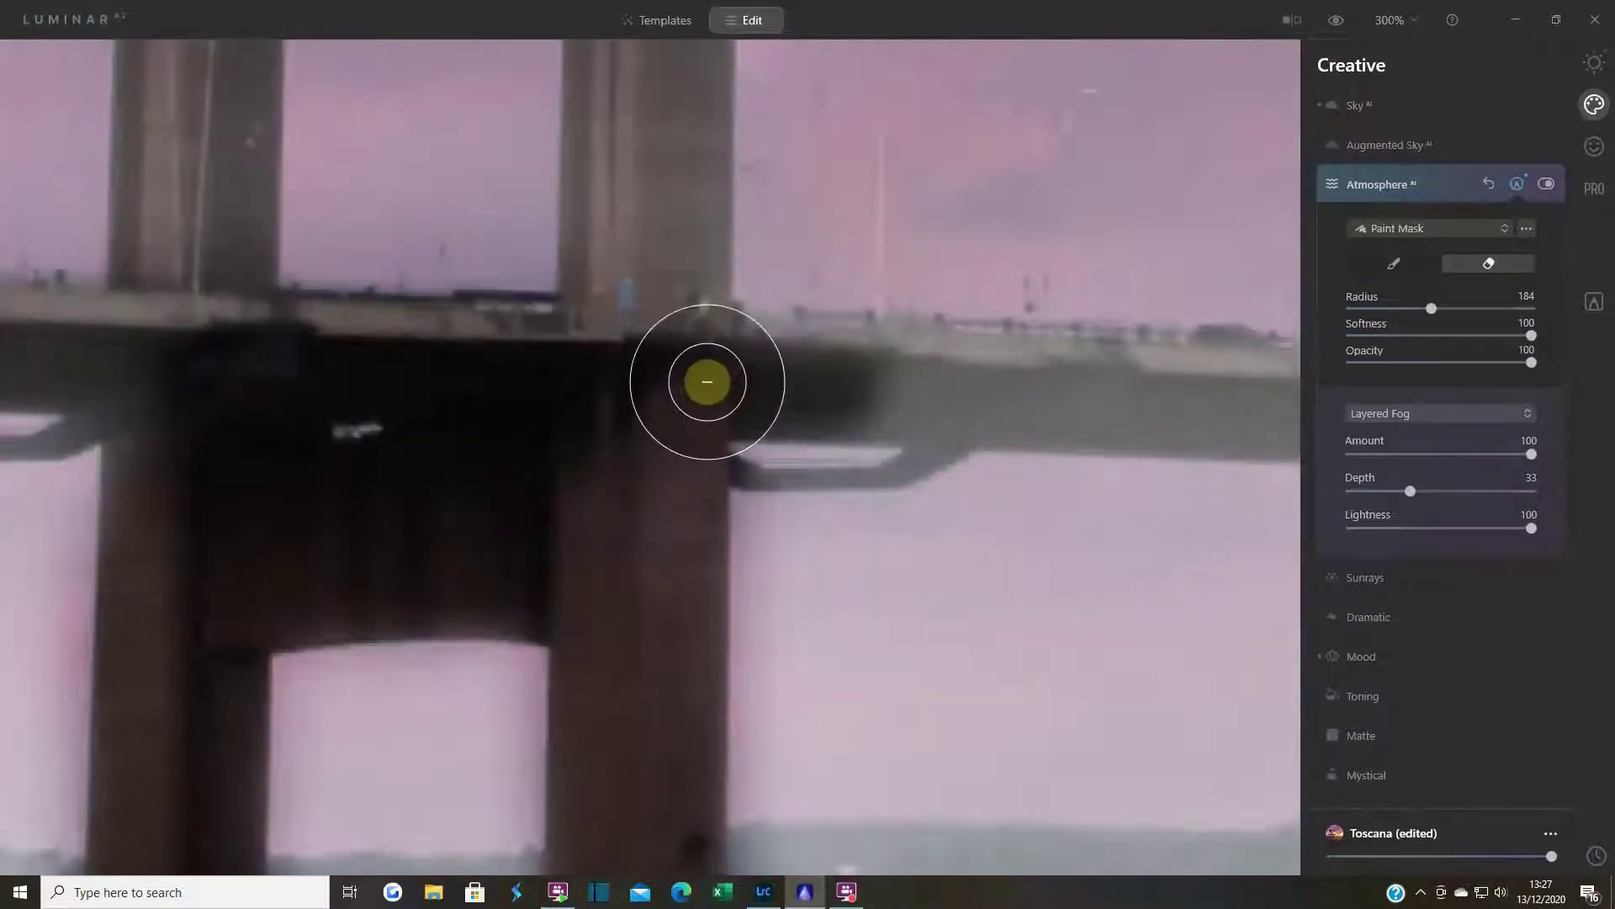
key(bracketleft)
key(bracketleft)
key(bracketleft)
key(bracketleft)
key(bracketleft)
mouse_move(739, 477)
mouse_down()
mouse_move(841, 472)
mouse_move(921, 425)
mouse_up()
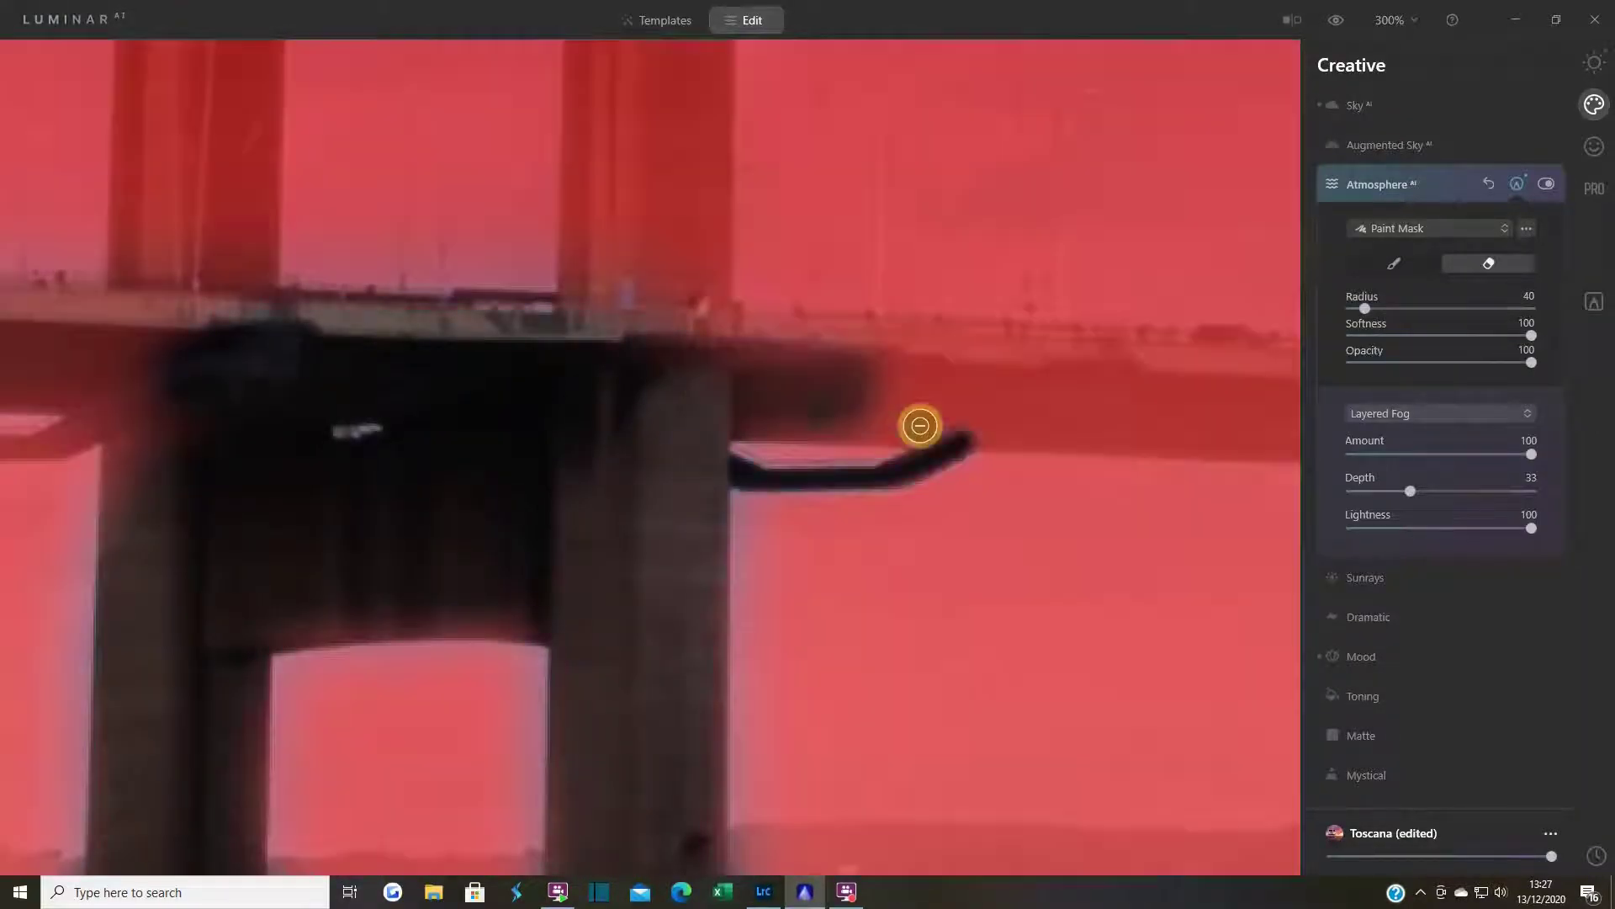
- Erase fog from the near tower's left pillar with the eraser resized to Radius 172
scroll(729, 336, down, 6)
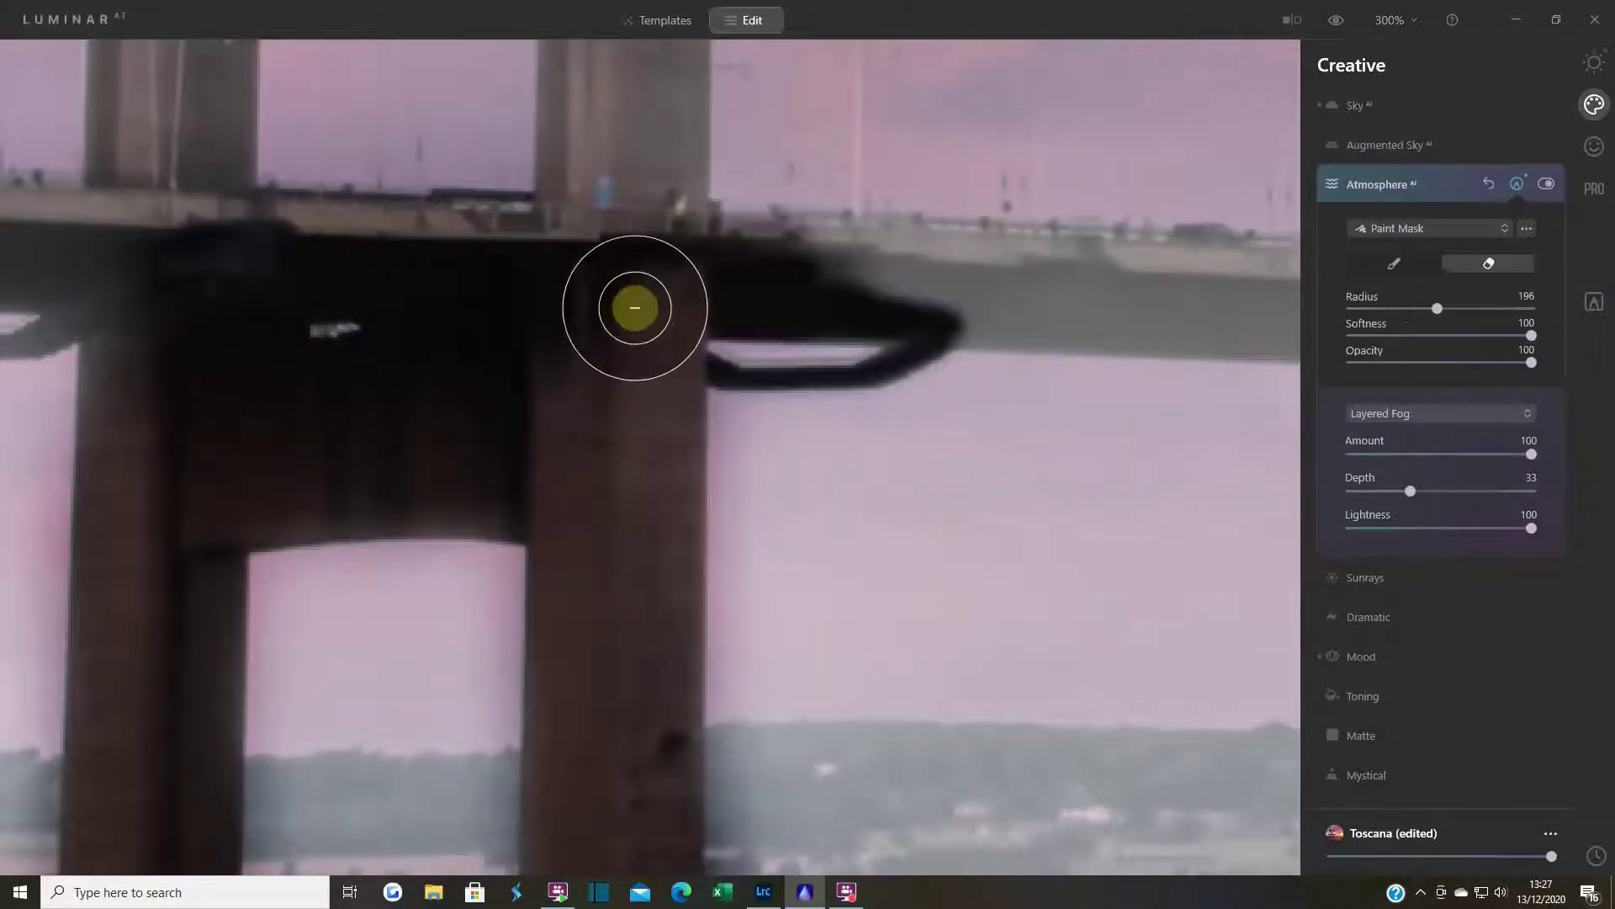
mouse_move(623, 116)
mouse_down()
mouse_move(638, 628)
mouse_move(645, 228)
mouse_move(626, 771)
mouse_move(650, 295)
mouse_move(647, 650)
mouse_up()
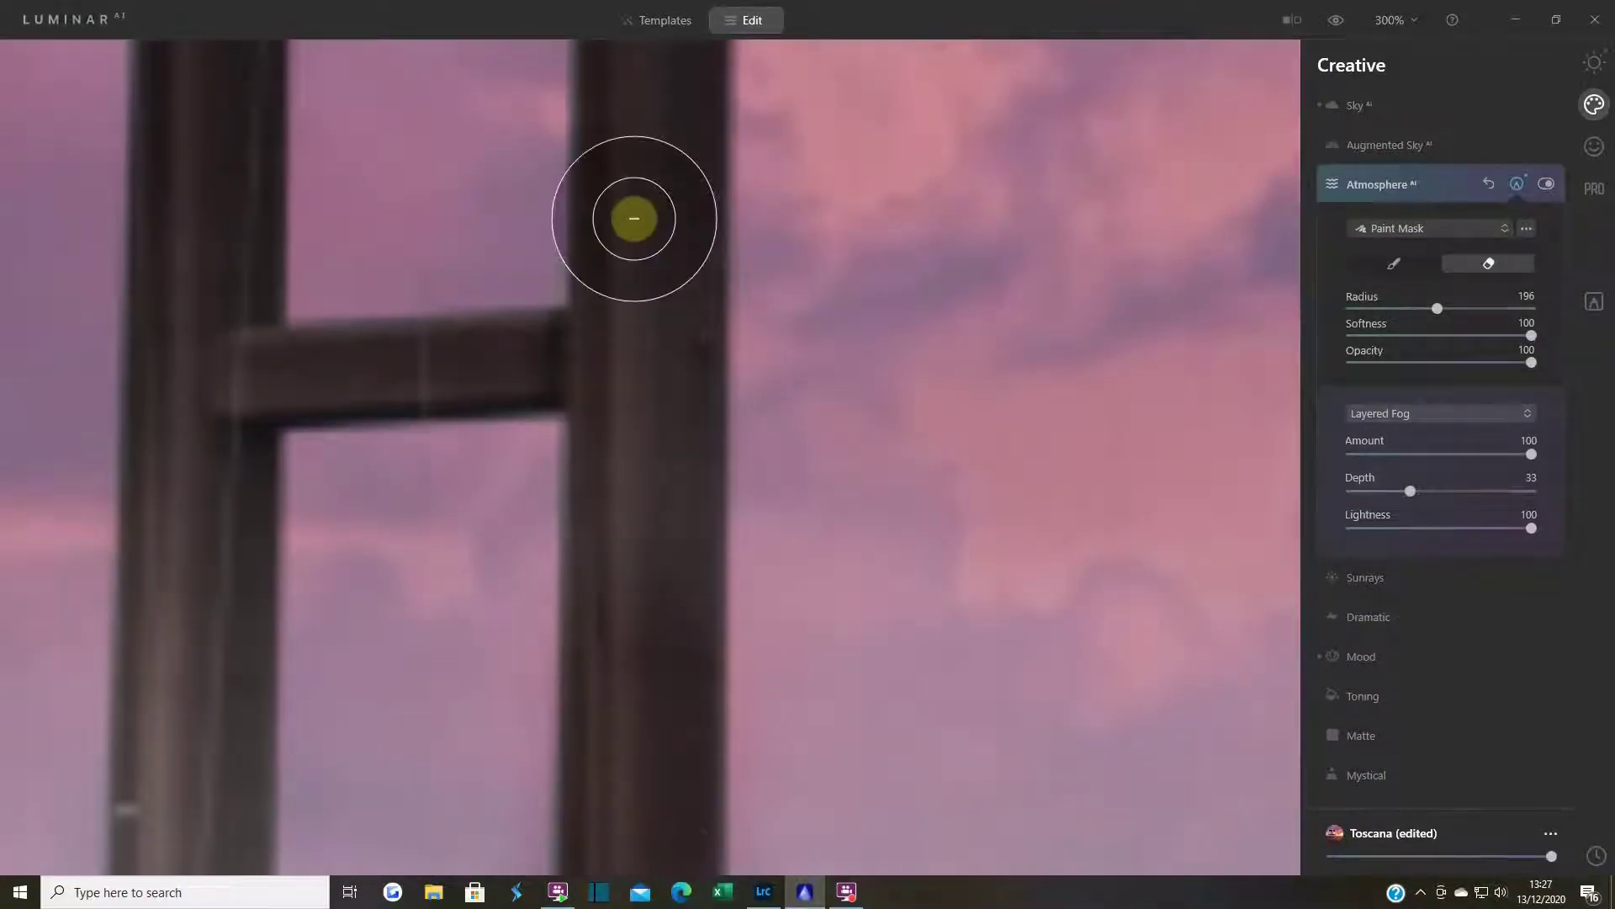
key(bracketleft)
key(bracketleft)
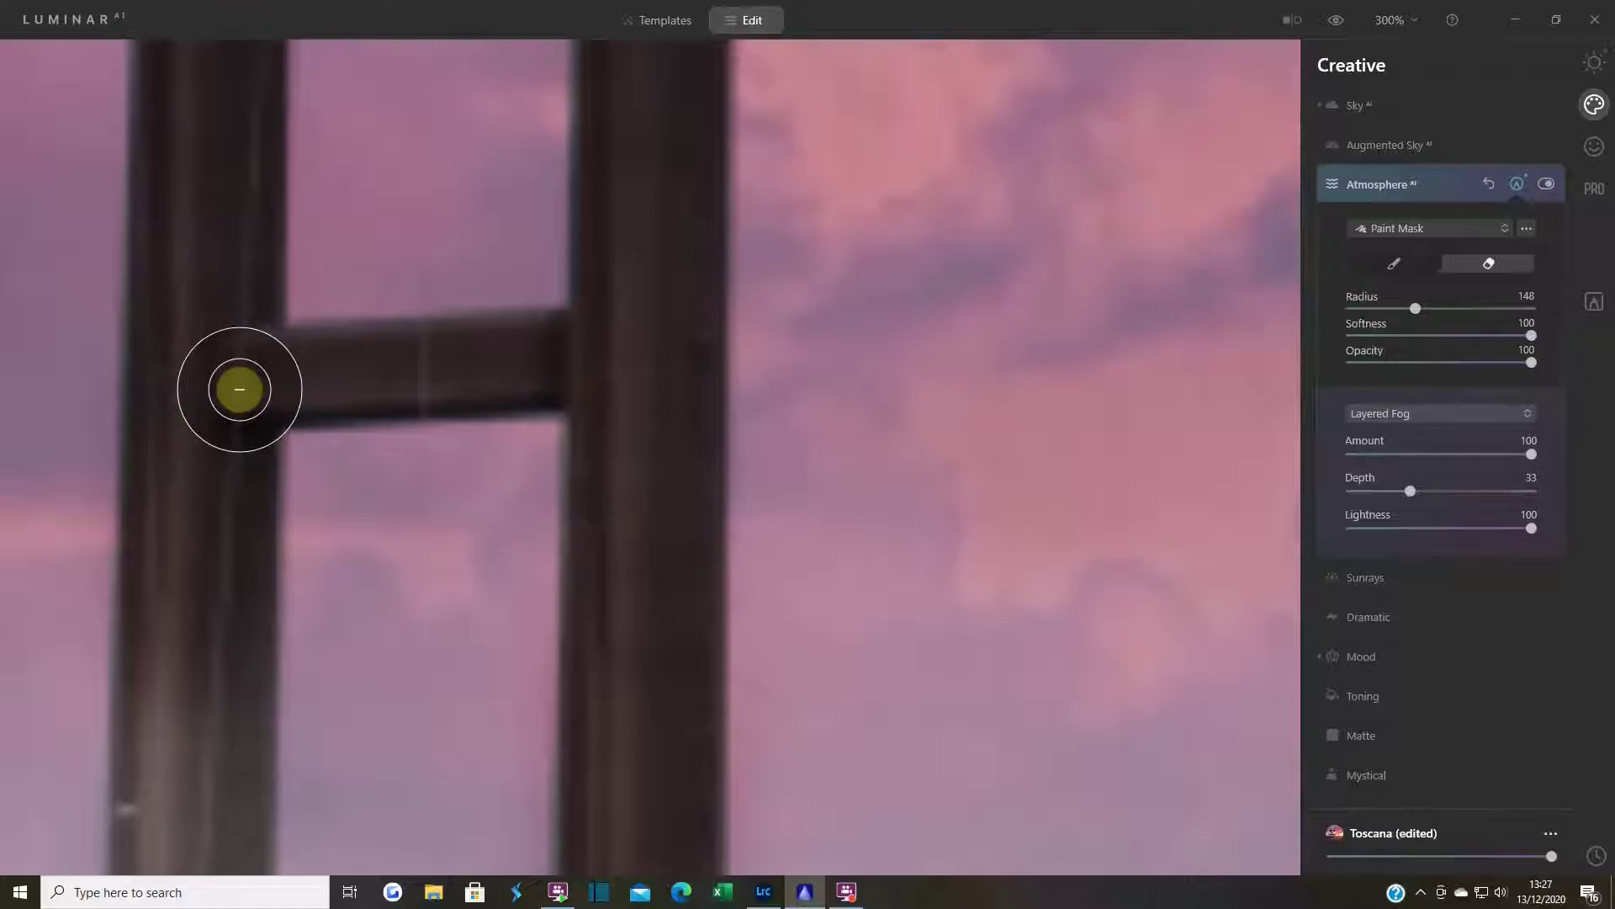
key(bracketright)
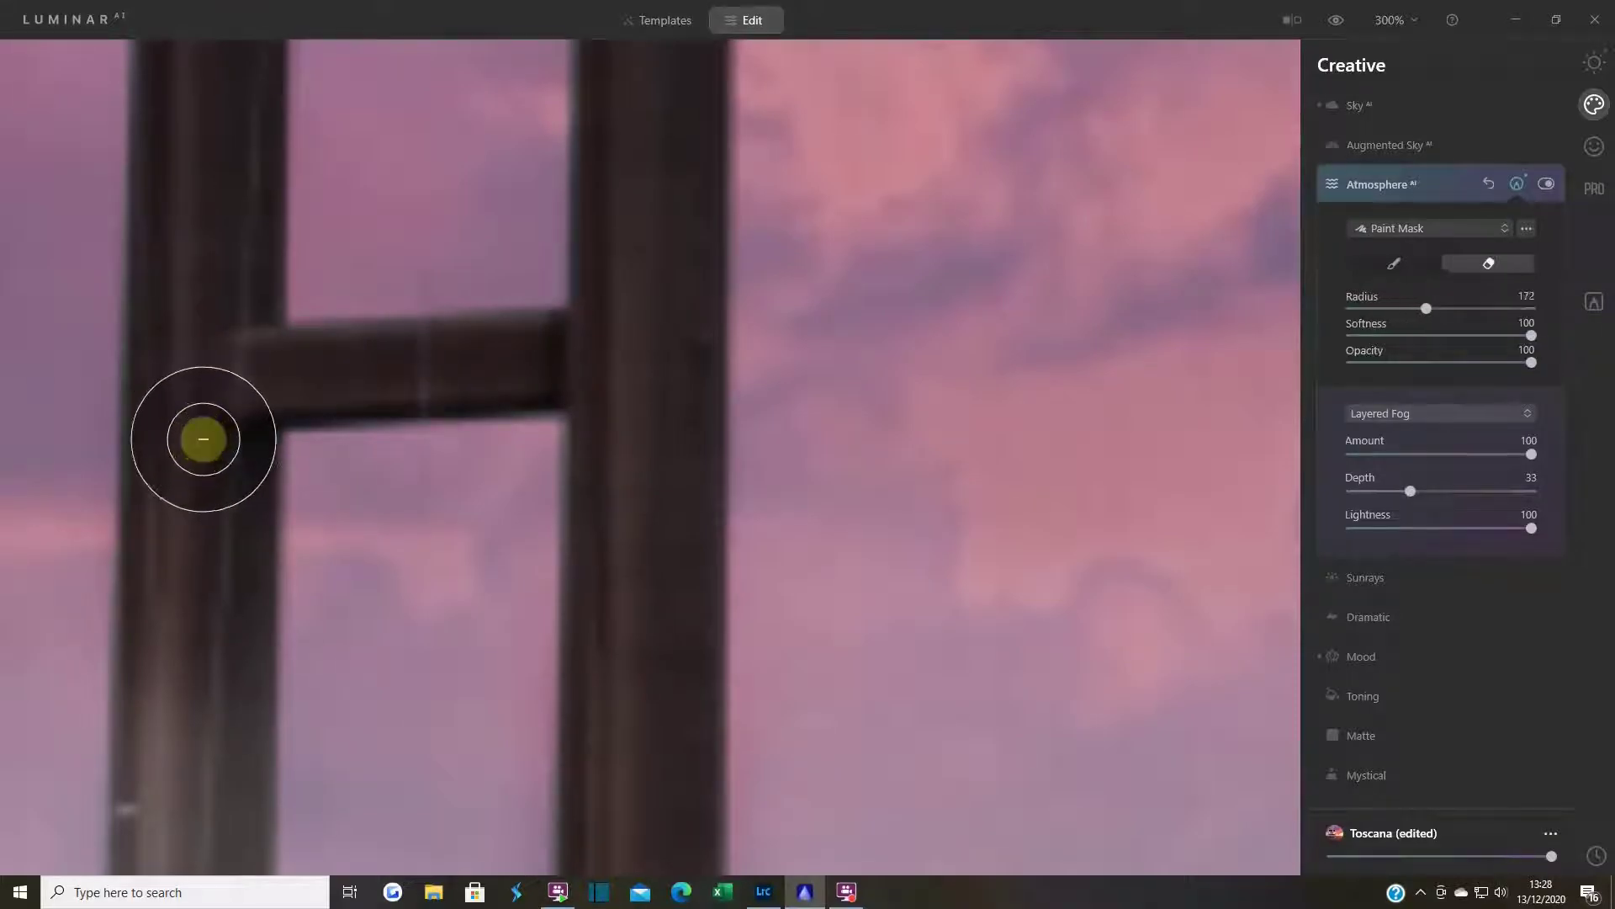
mouse_move(203, 438)
mouse_down()
mouse_move(240, 108)
mouse_move(202, 733)
mouse_move(227, 481)
mouse_move(232, 746)
mouse_up()
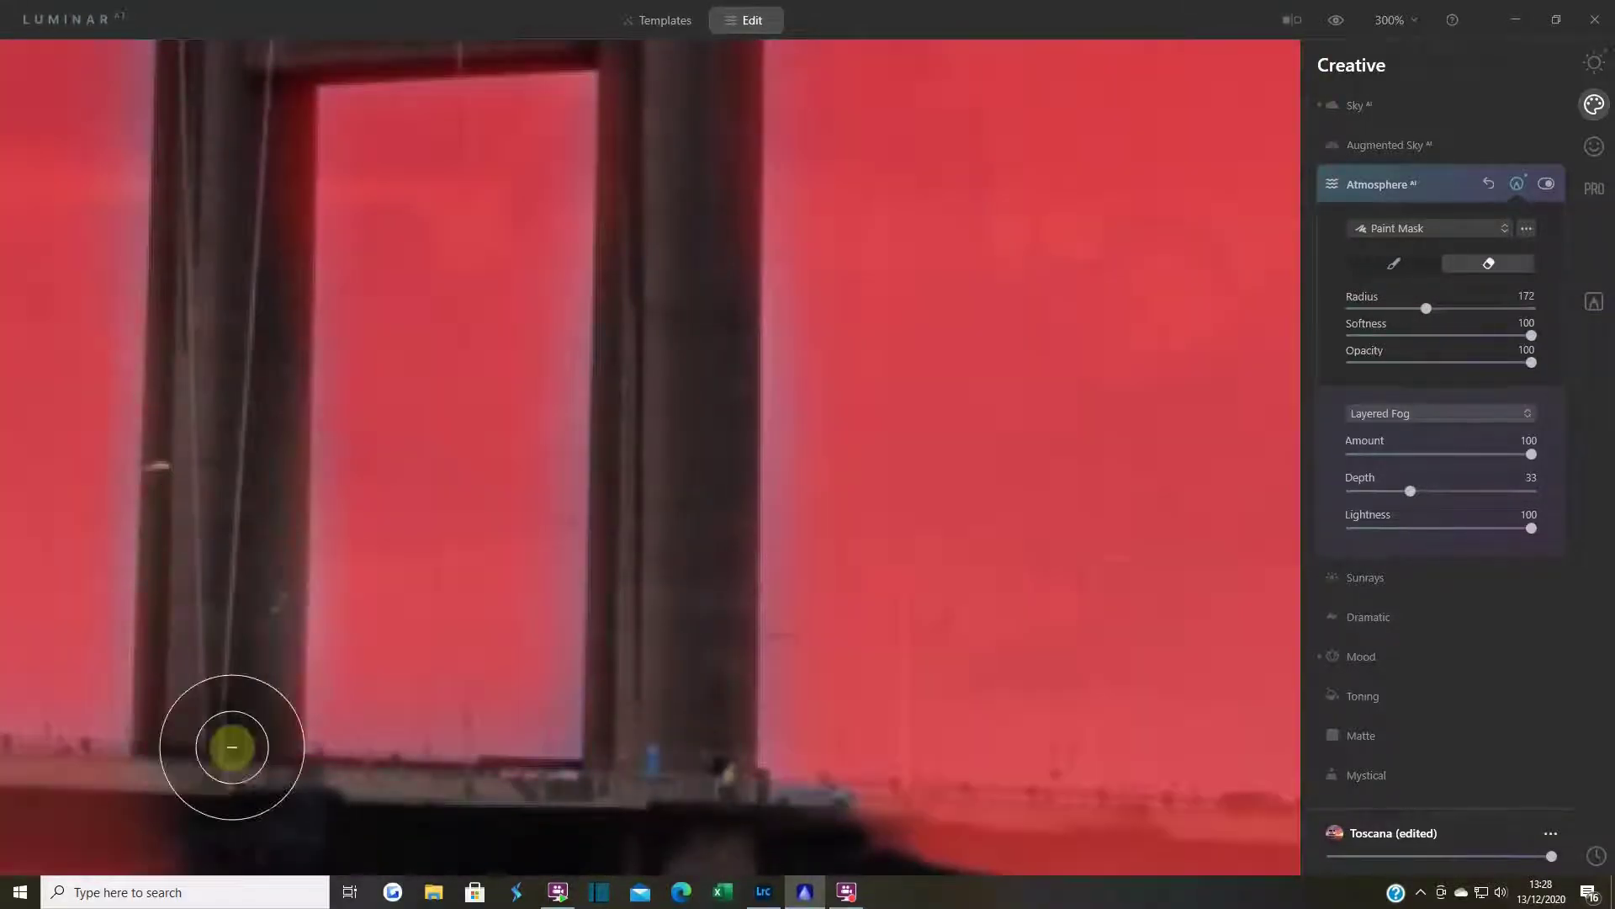
scroll(274, 544, down, 5)
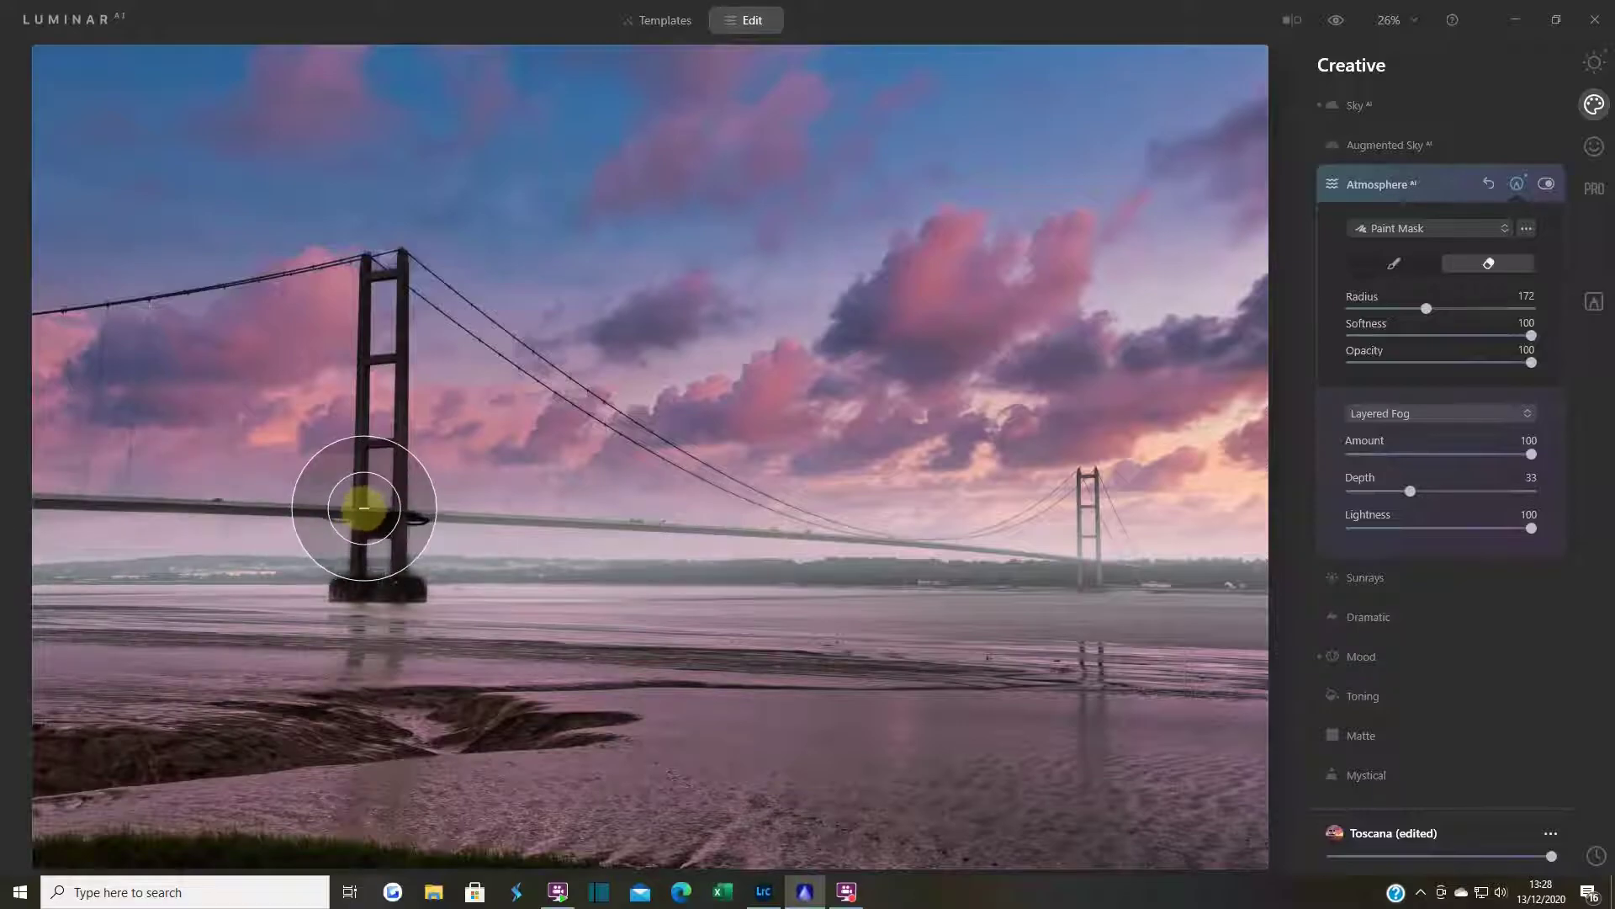
- Erase fog along the bridge deck and in the gaps around the tower
key(bracketleft)
key(bracketleft)
key(bracketleft)
key(bracketleft)
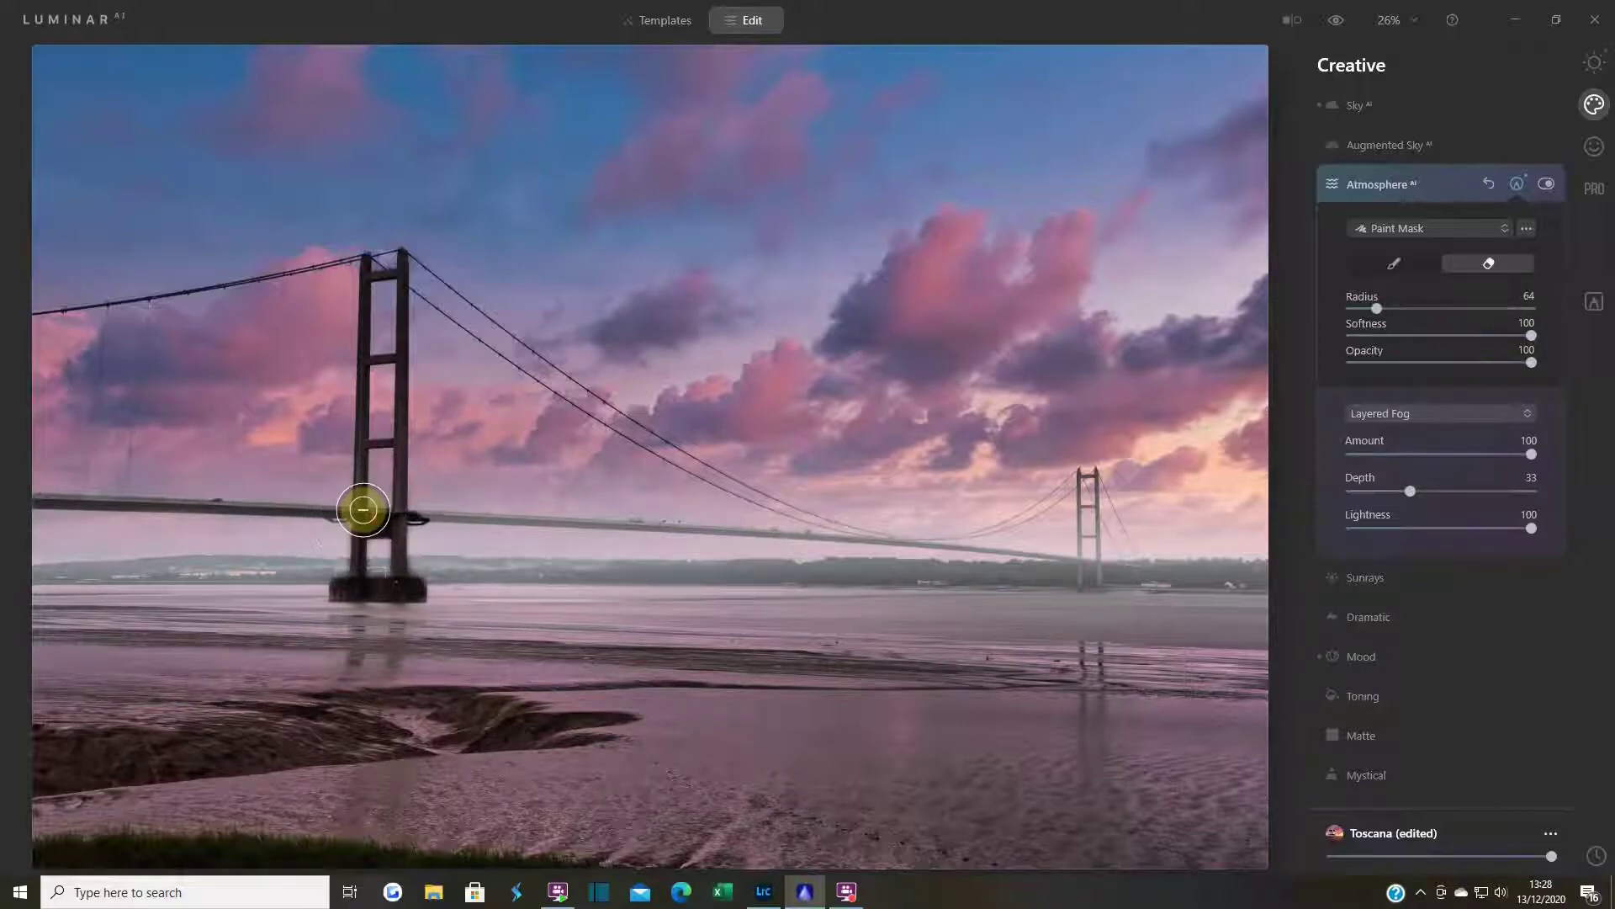
scroll(363, 510, up, 10)
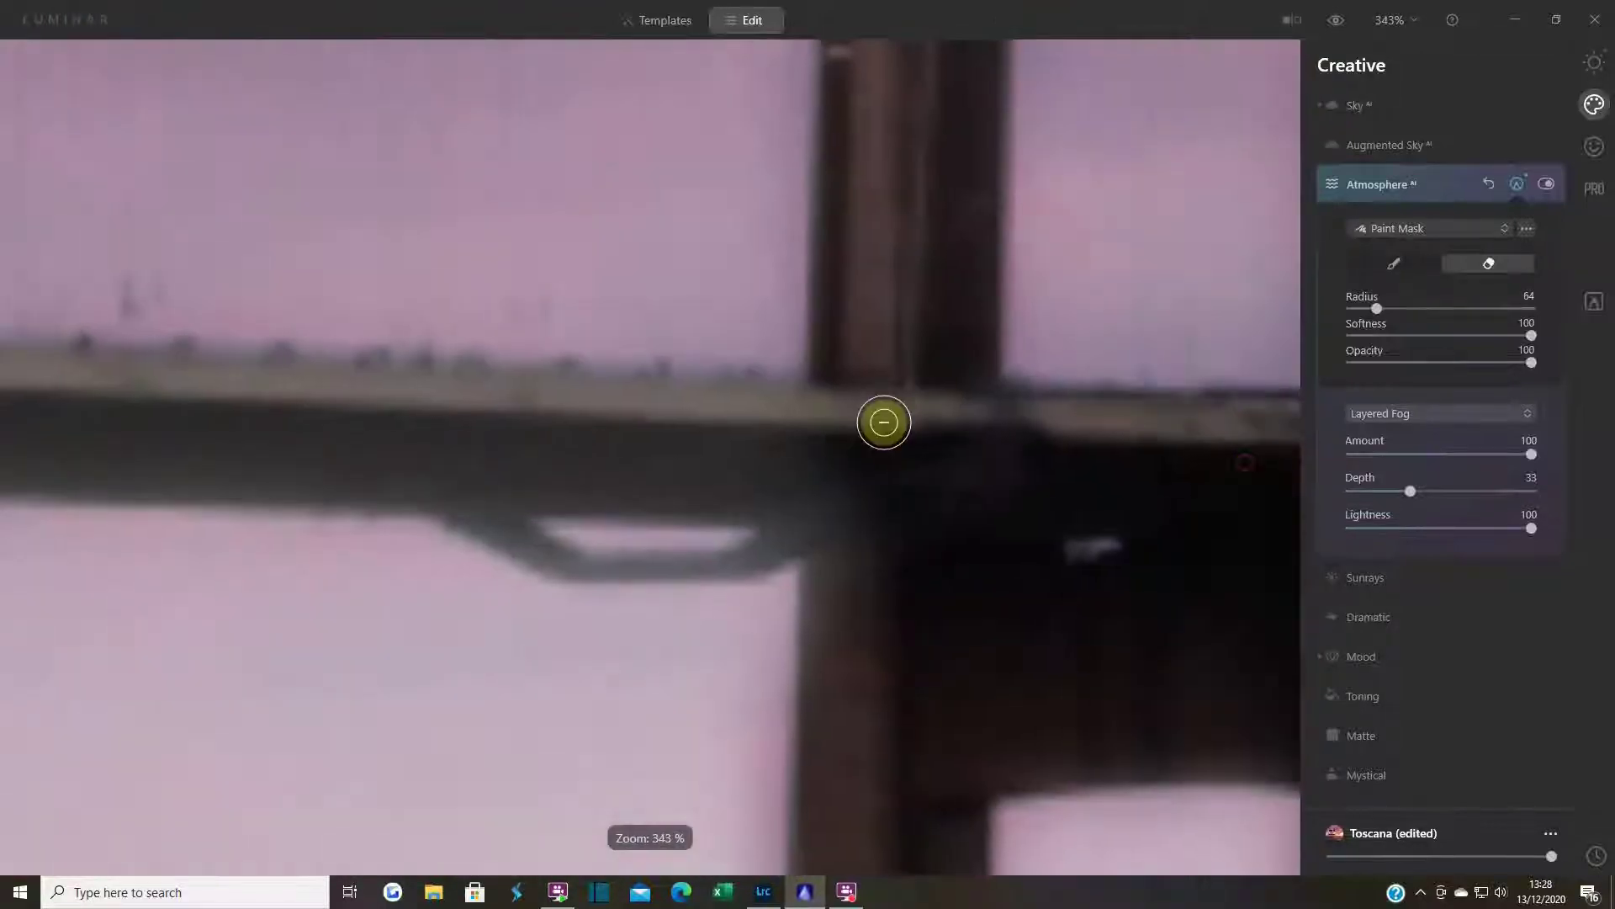
key(bracketright)
key(bracketright)
mouse_move(815, 437)
mouse_down()
mouse_move(143, 421)
mouse_move(585, 476)
mouse_move(143, 415)
mouse_move(1078, 472)
mouse_move(286, 472)
mouse_move(378, 487)
mouse_move(270, 469)
mouse_move(1085, 422)
mouse_move(645, 397)
mouse_move(126, 415)
mouse_move(461, 466)
mouse_move(923, 472)
mouse_move(329, 400)
mouse_move(180, 418)
mouse_move(798, 375)
mouse_move(188, 361)
mouse_move(433, 437)
mouse_move(988, 454)
mouse_move(286, 380)
mouse_move(589, 383)
mouse_up()
mouse_move(967, 386)
mouse_down()
mouse_move(537, 342)
mouse_move(72, 386)
mouse_move(381, 431)
mouse_move(876, 437)
mouse_move(115, 364)
mouse_move(156, 434)
mouse_up()
- Zoom out, bring the tower pillar and hills into view, and enlarge the eraser to Radius 400
click(1410, 25)
click(1464, 115)
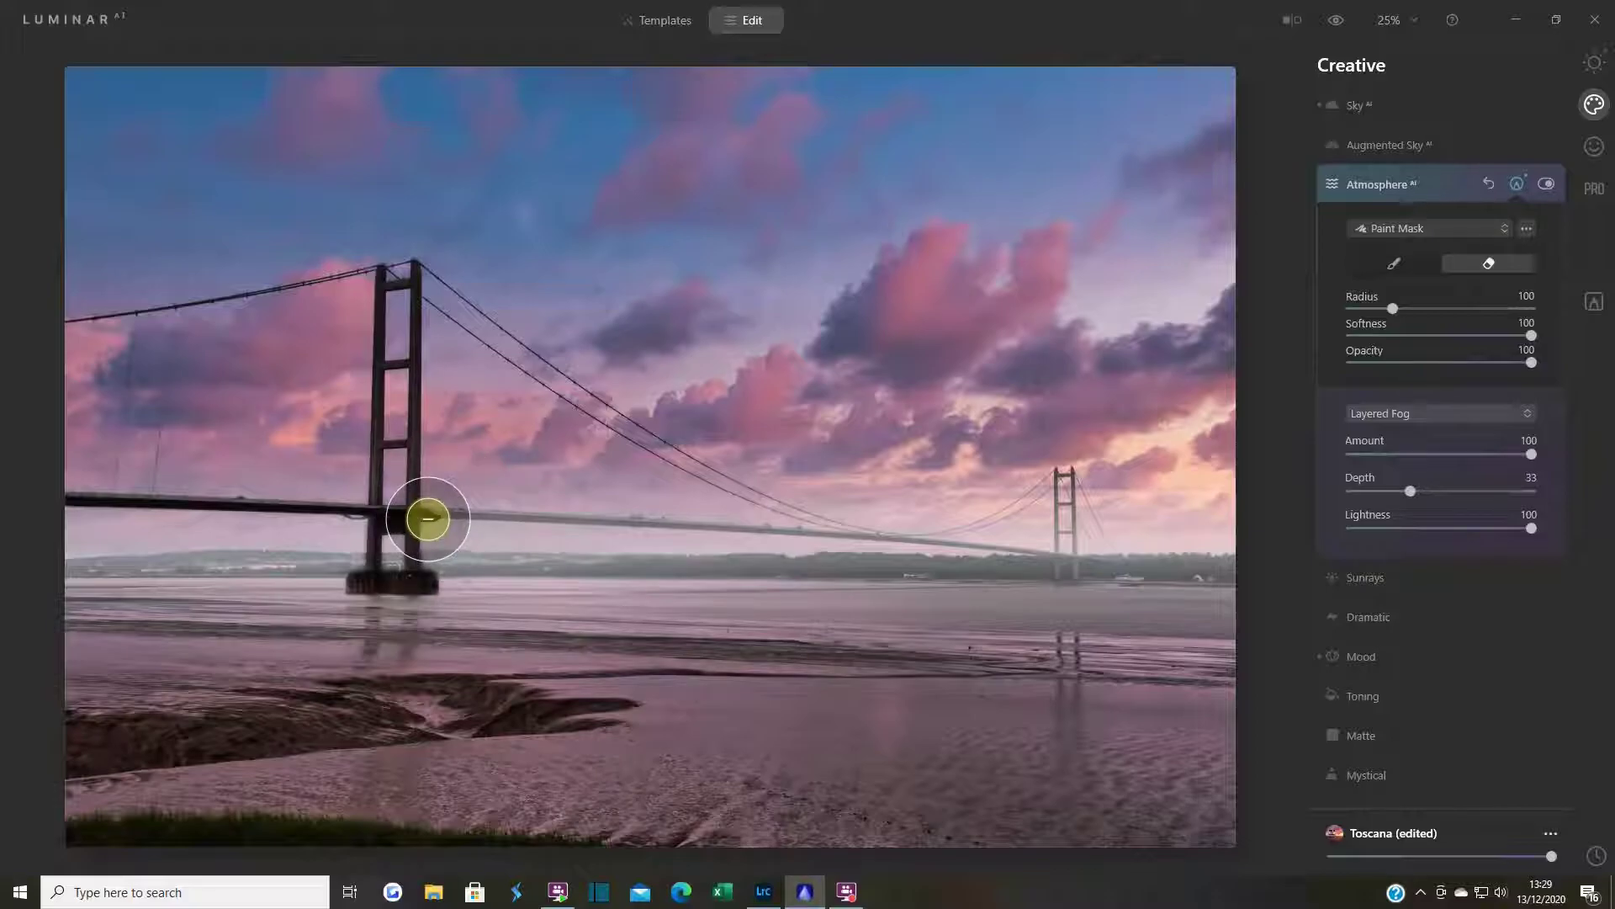
scroll(415, 587, up, 5)
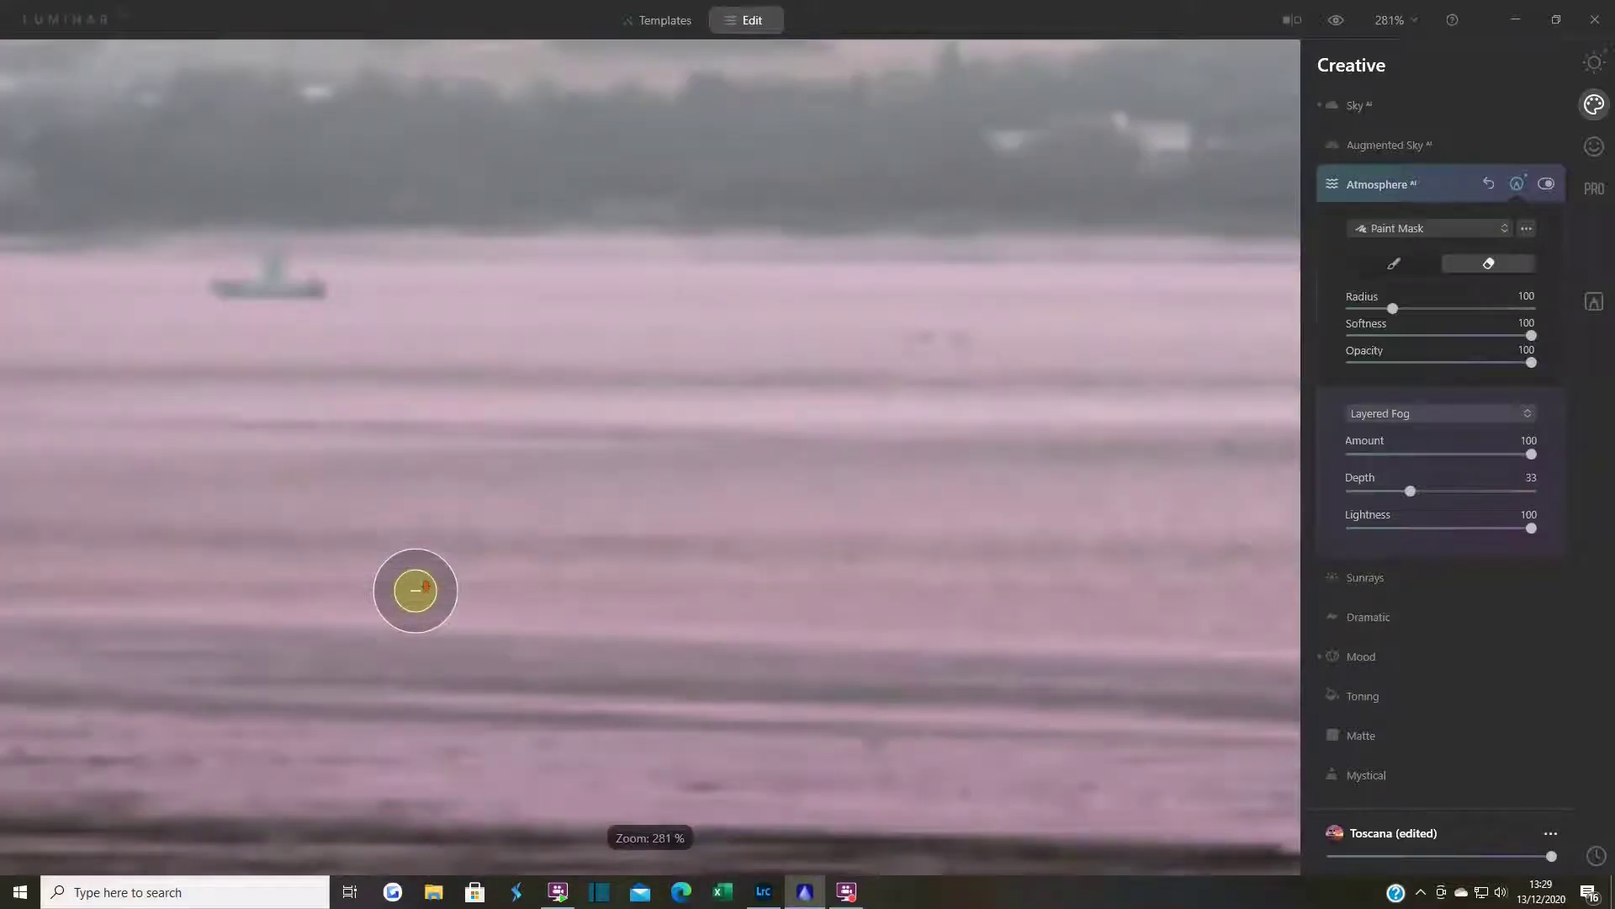
scroll(415, 590, up, 2)
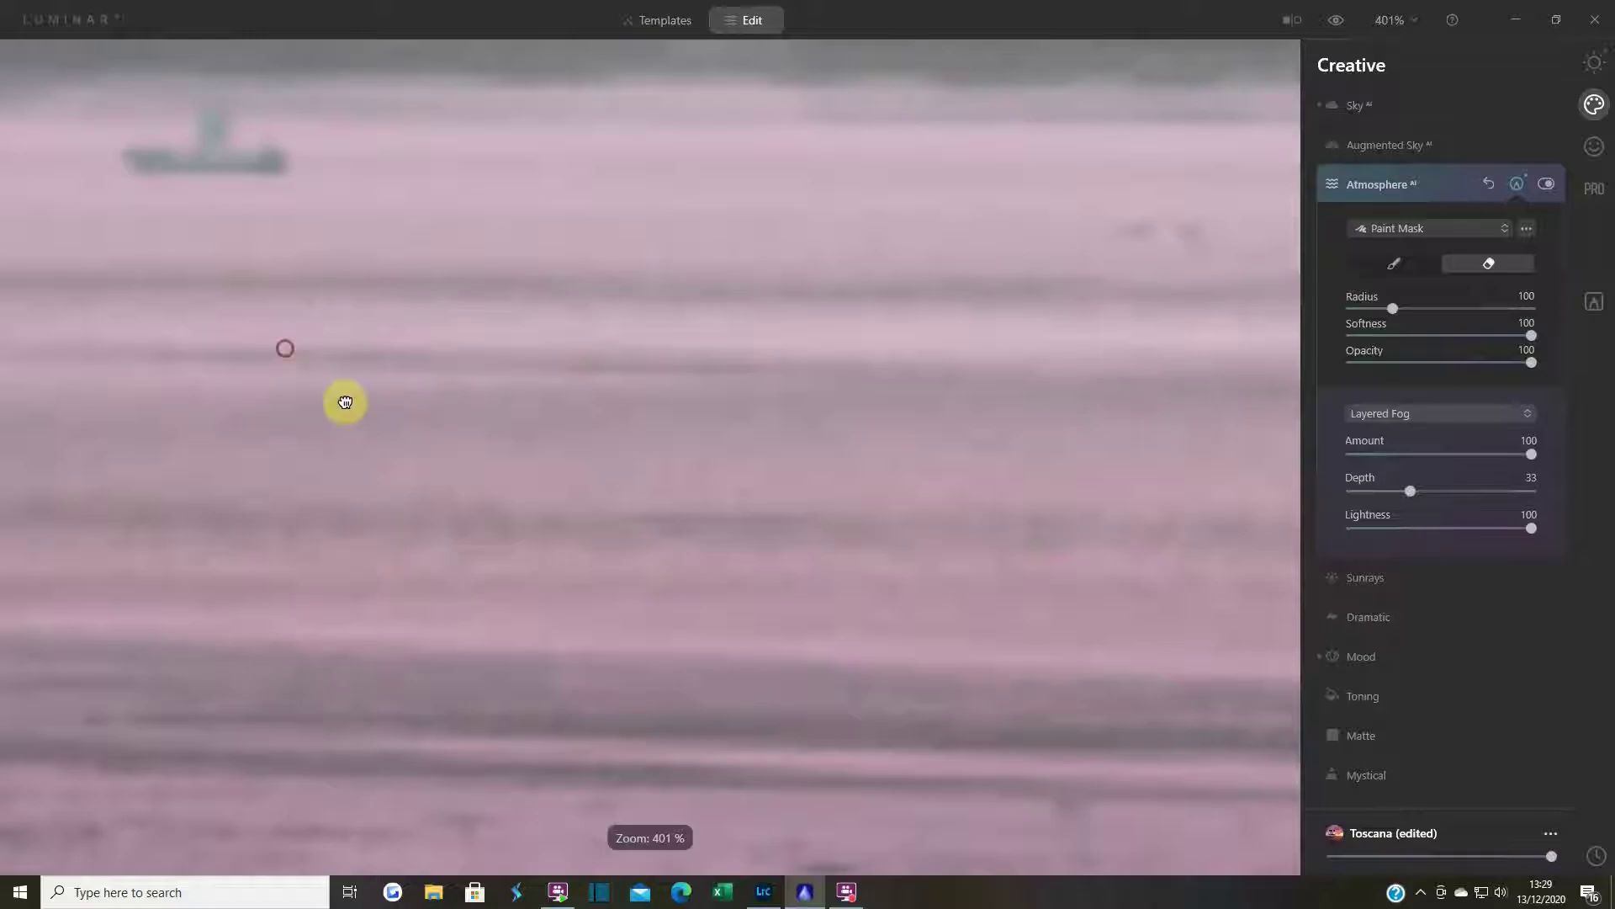
drag(343, 404, 794, 757)
drag(368, 505, 900, 742)
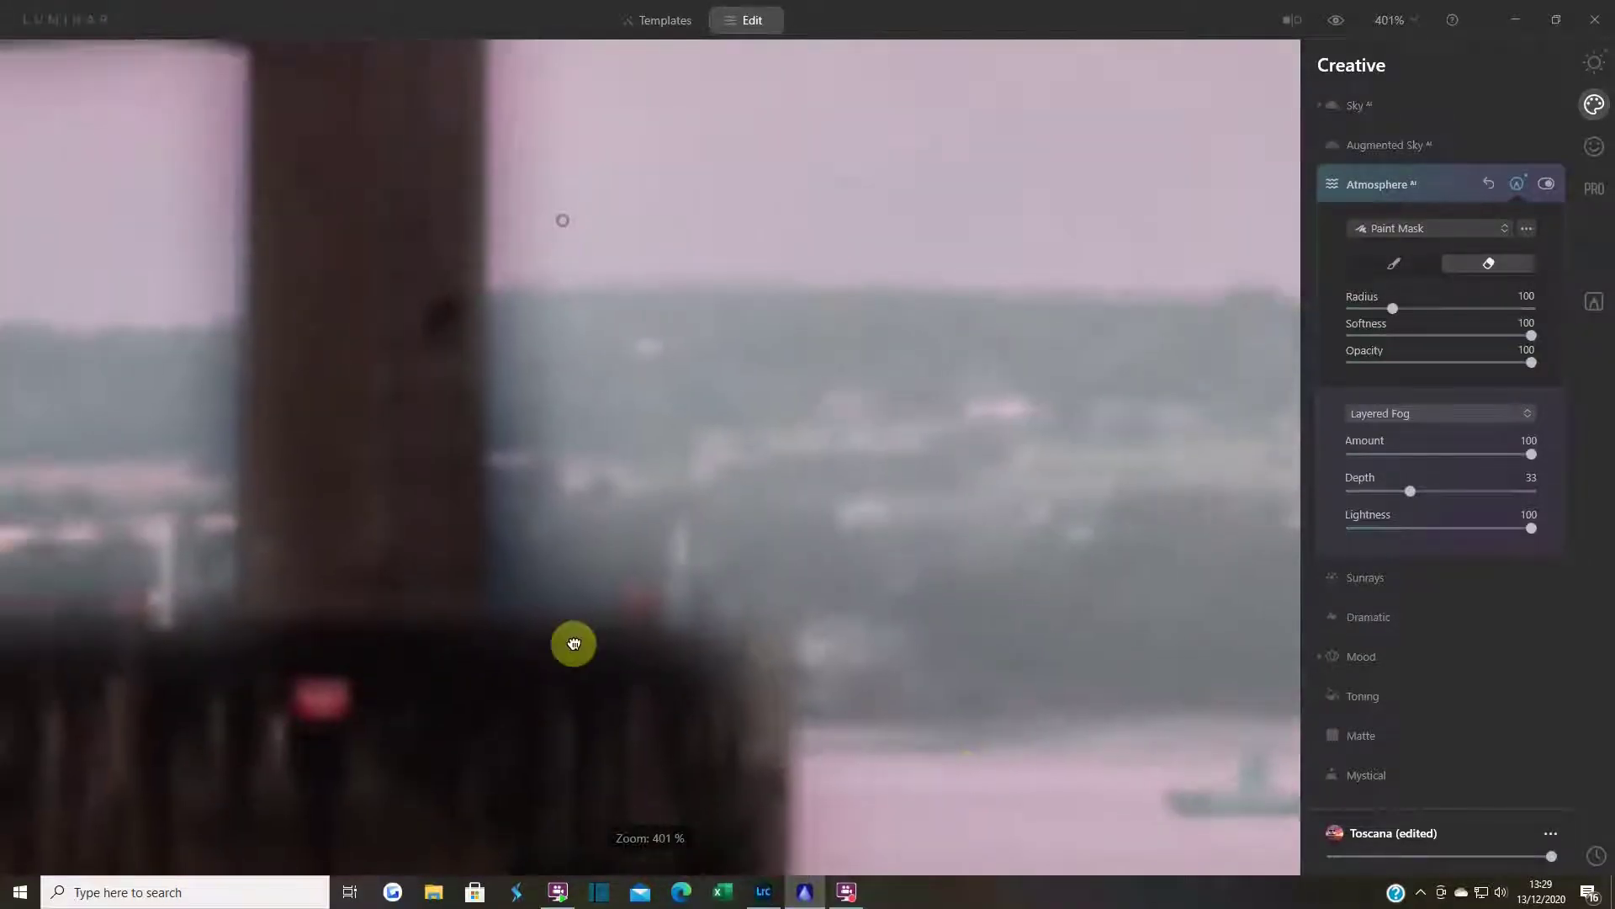
drag(570, 642, 470, 548)
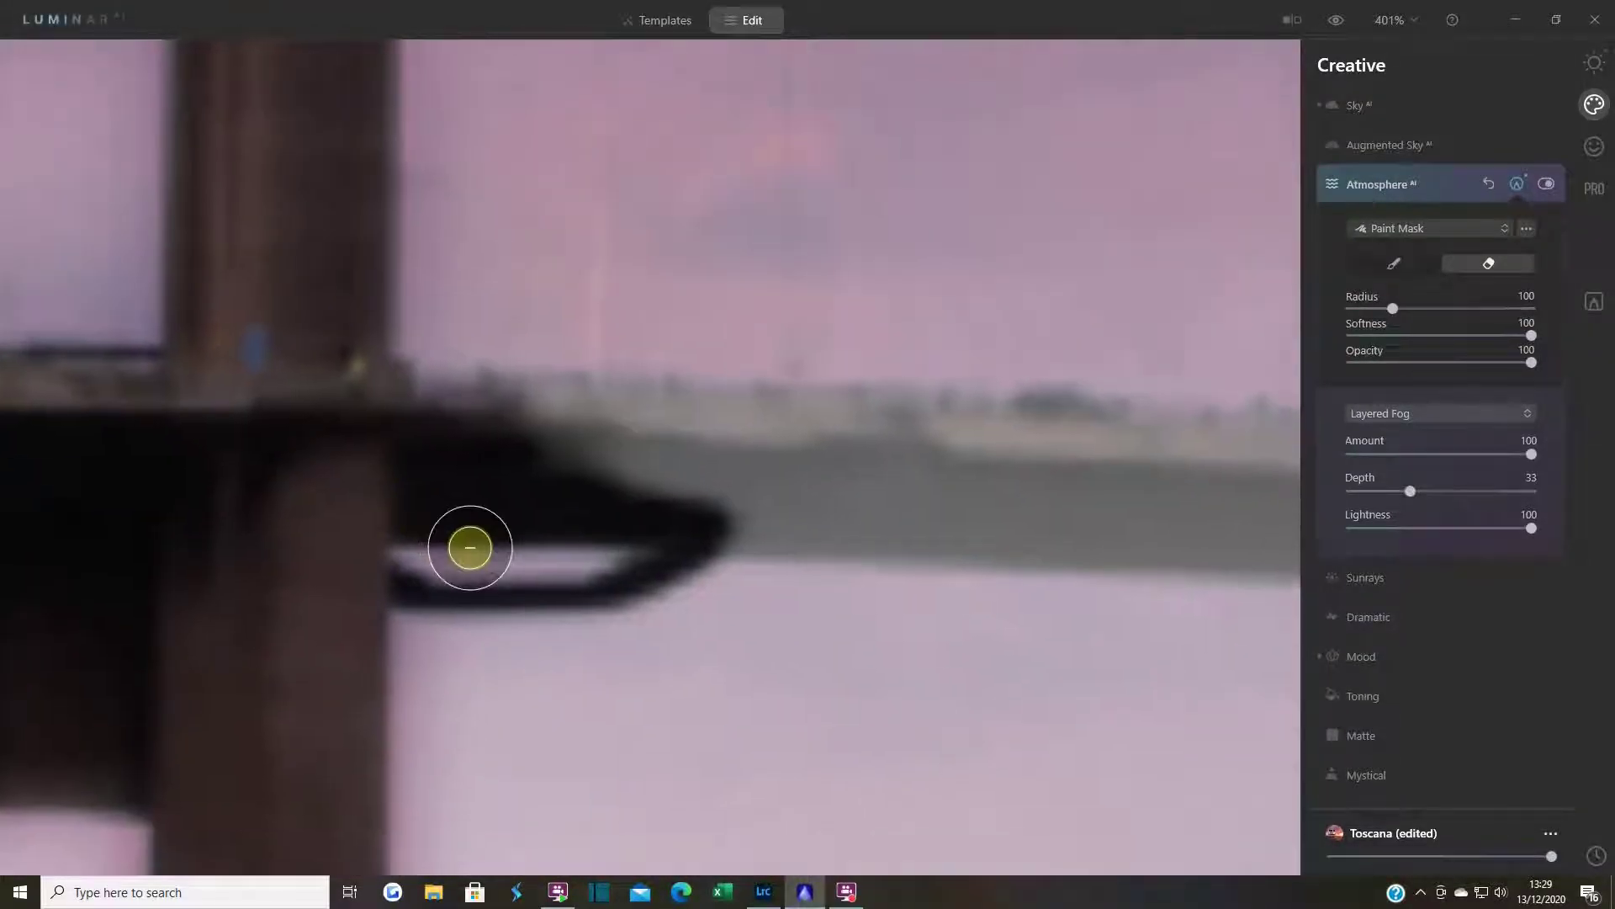
key(bracketright)
key(bracketright)
key(bracketright)
key(bracketright)
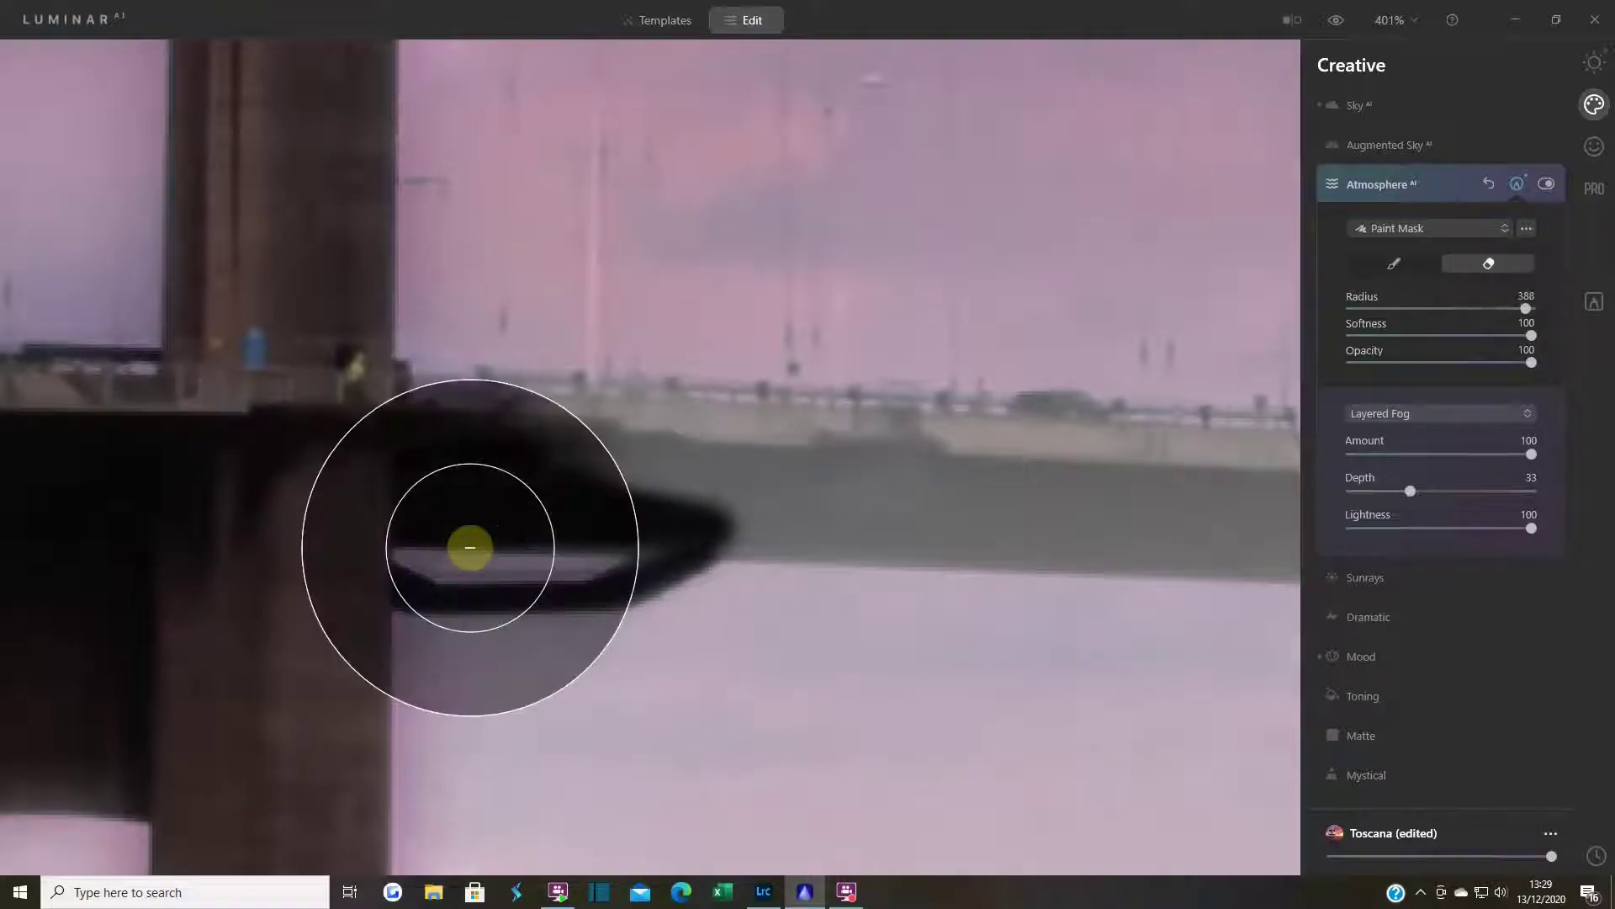
click(1420, 18)
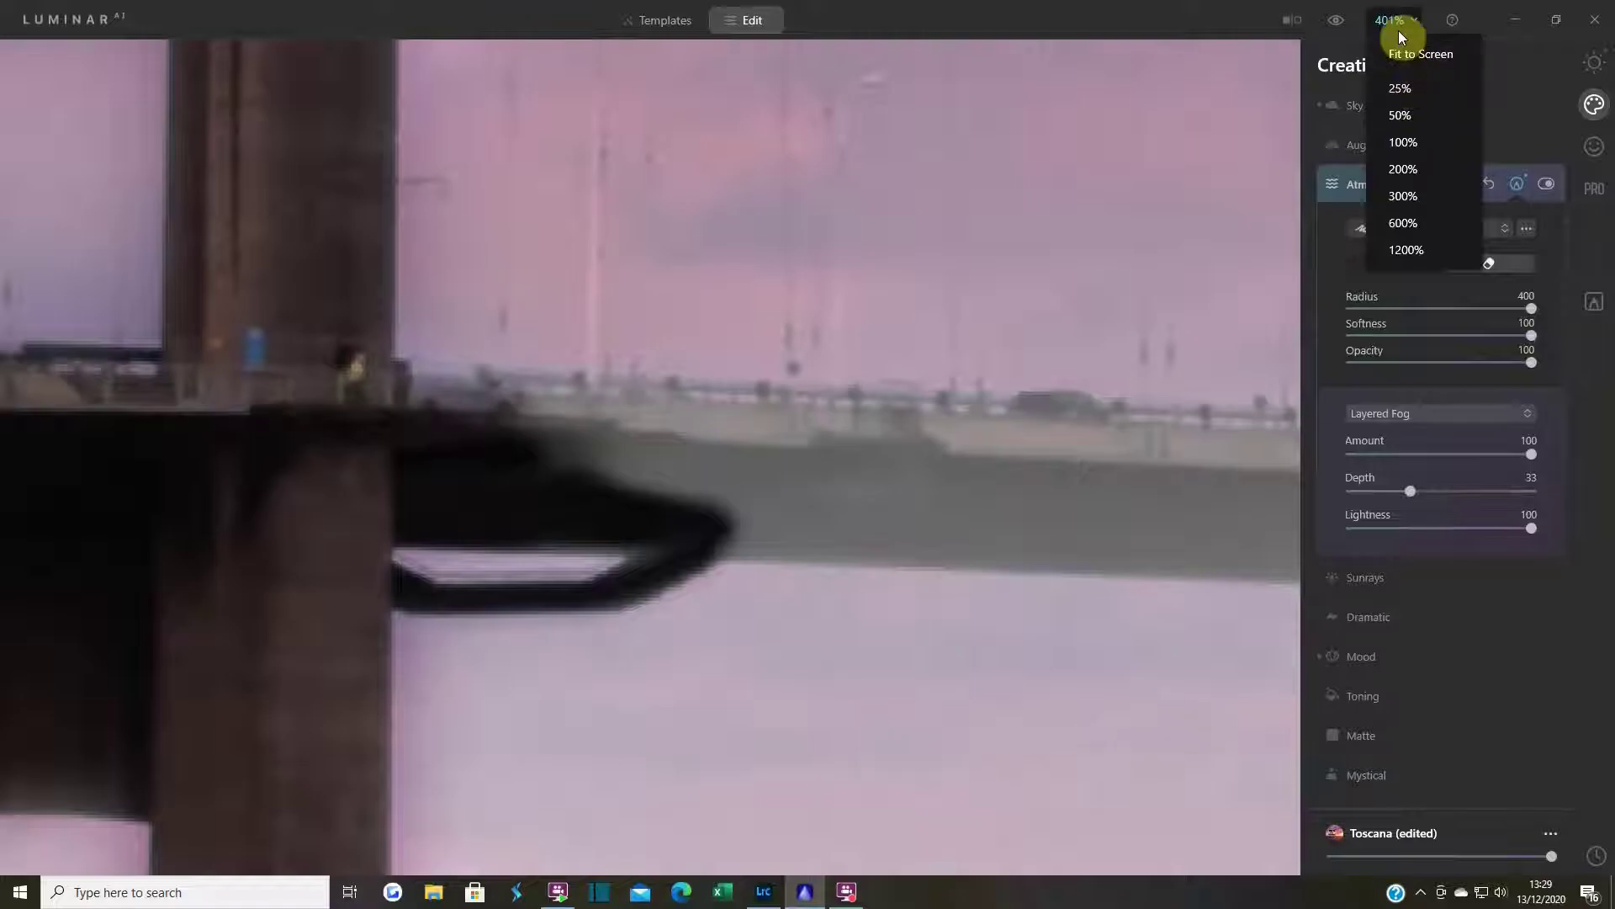
- At 100% zoom, erase fog beneath the deck around the near tower
click(1410, 145)
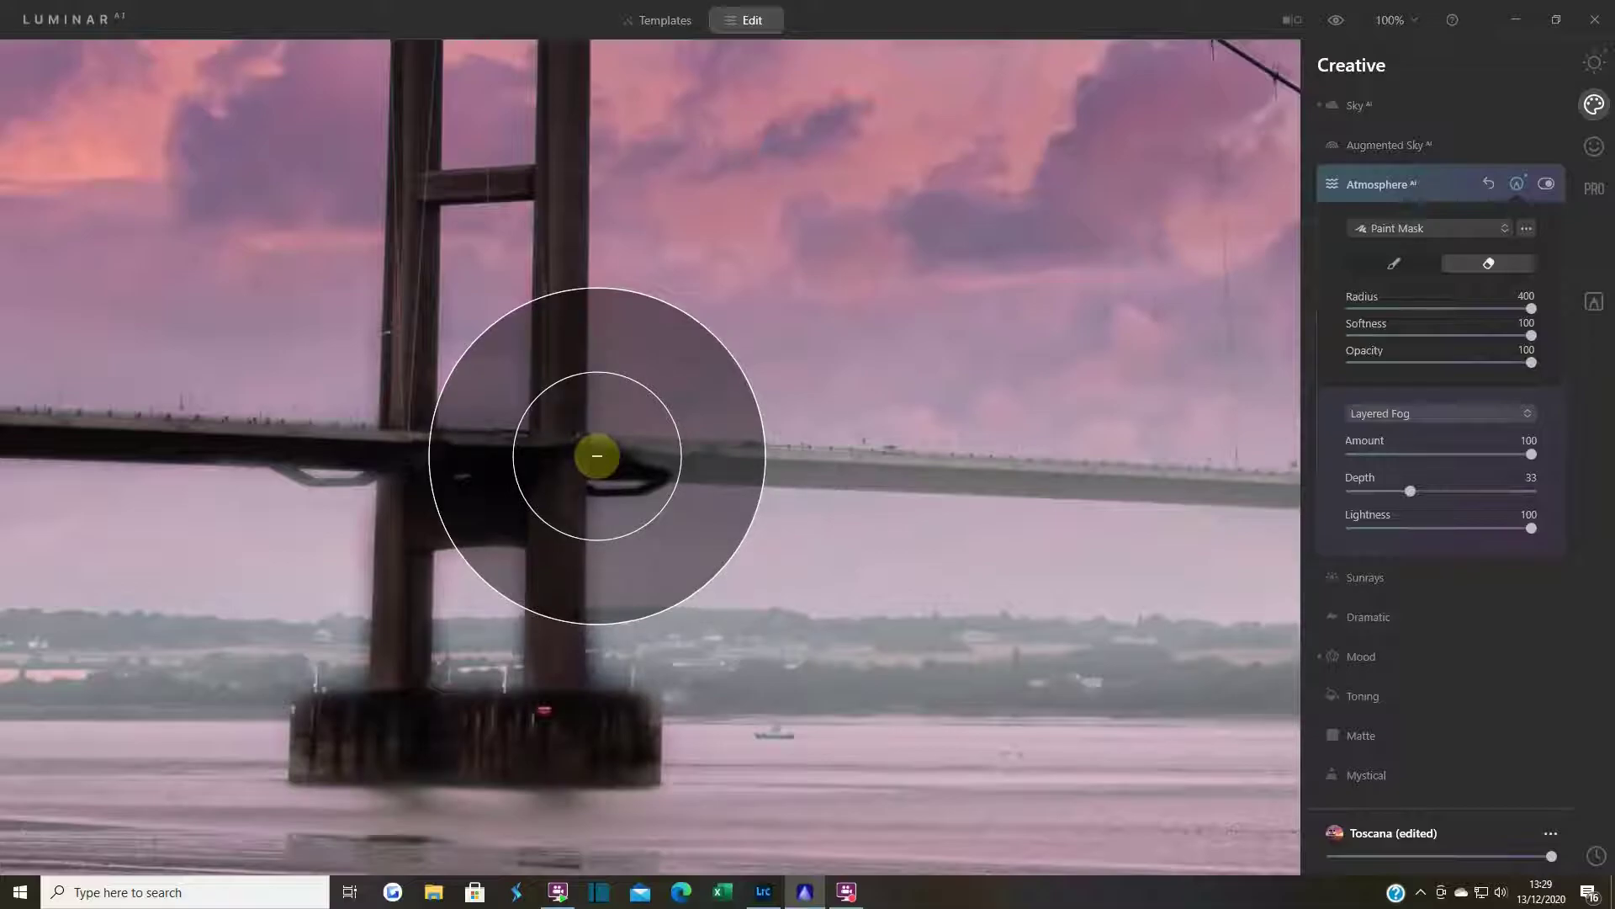
drag(597, 455, 813, 462)
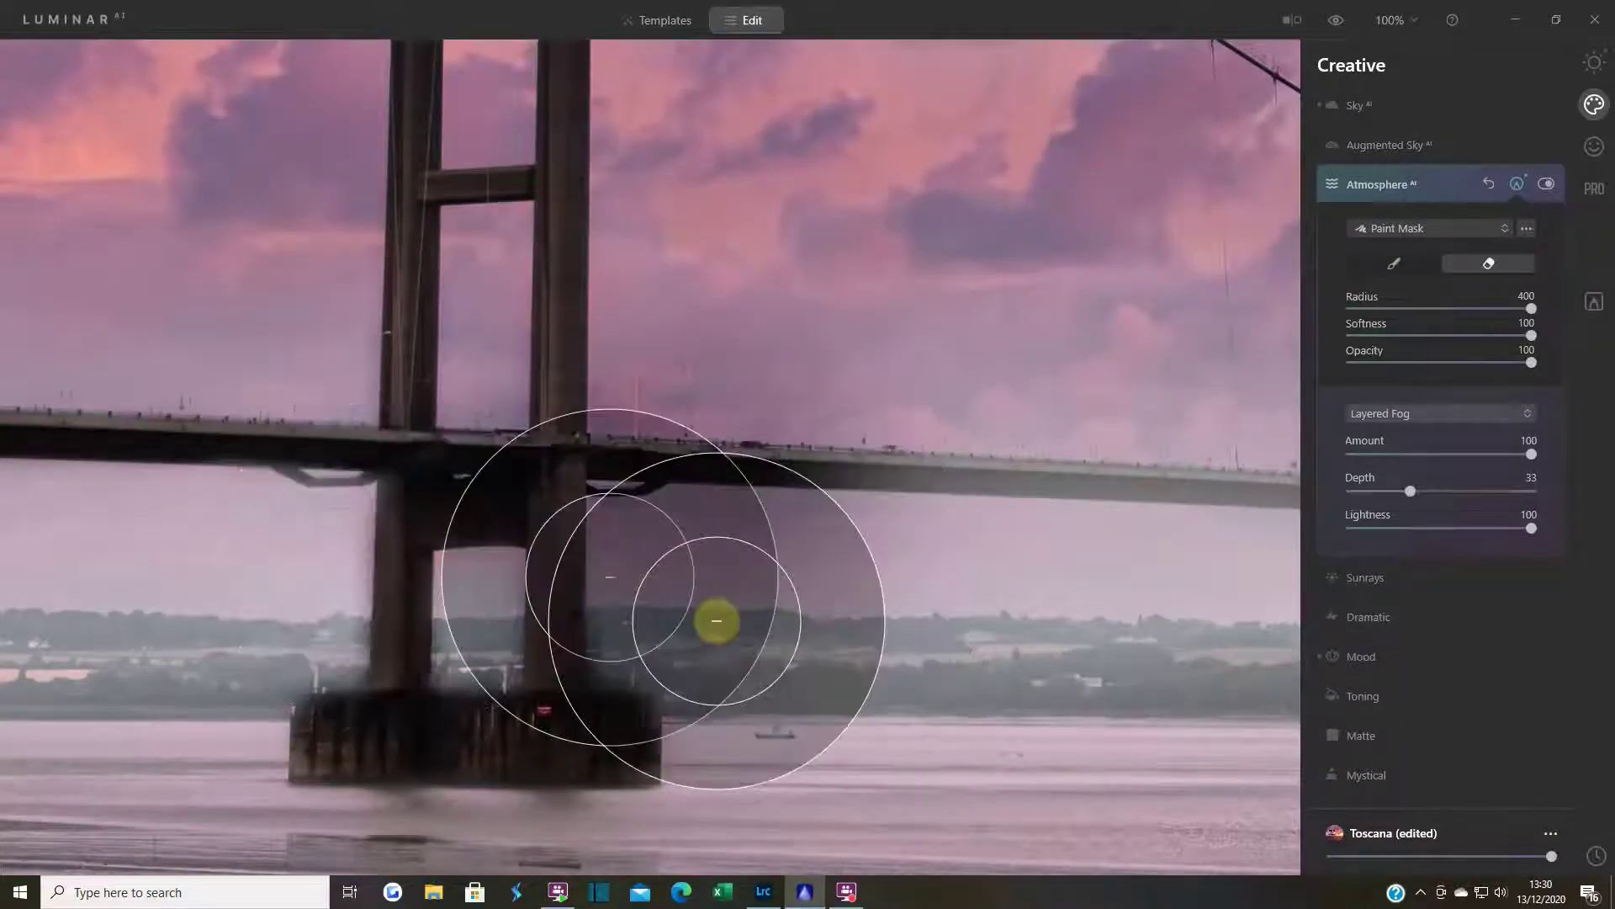
- Switch the mask to painting at softness 0 and paint fog beside the tower and along the deck
click(1410, 267)
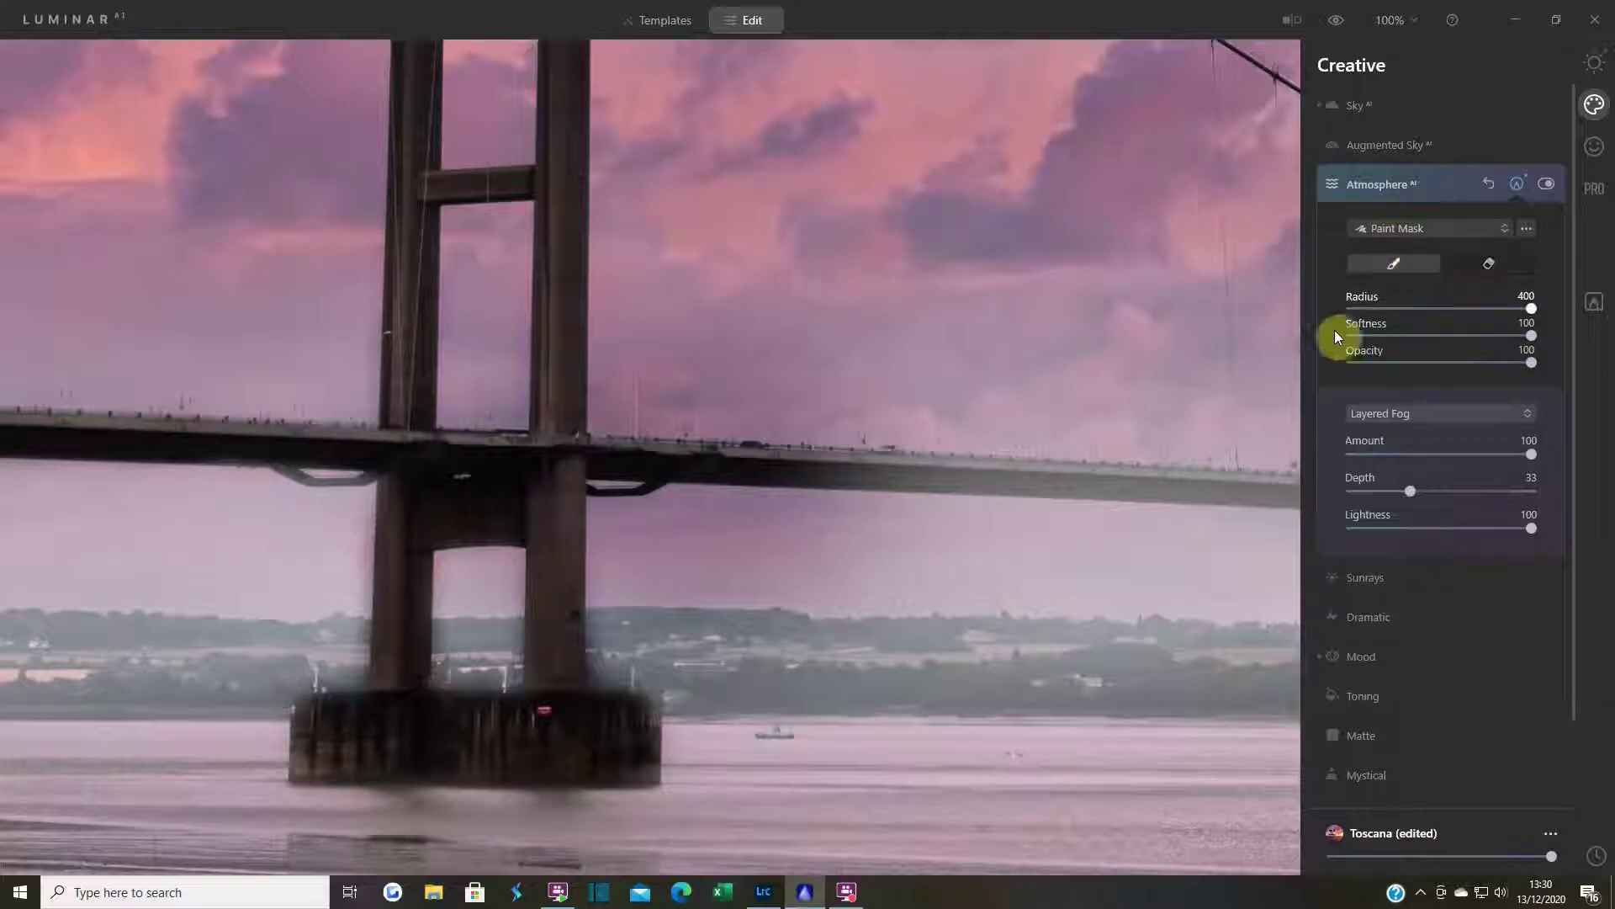
key(bracketleft)
key(bracketleft)
key(bracketleft)
key(bracketleft)
key(bracketleft)
key(bracketleft)
key(bracketleft)
key(bracketleft)
drag(1532, 335, 1345, 343)
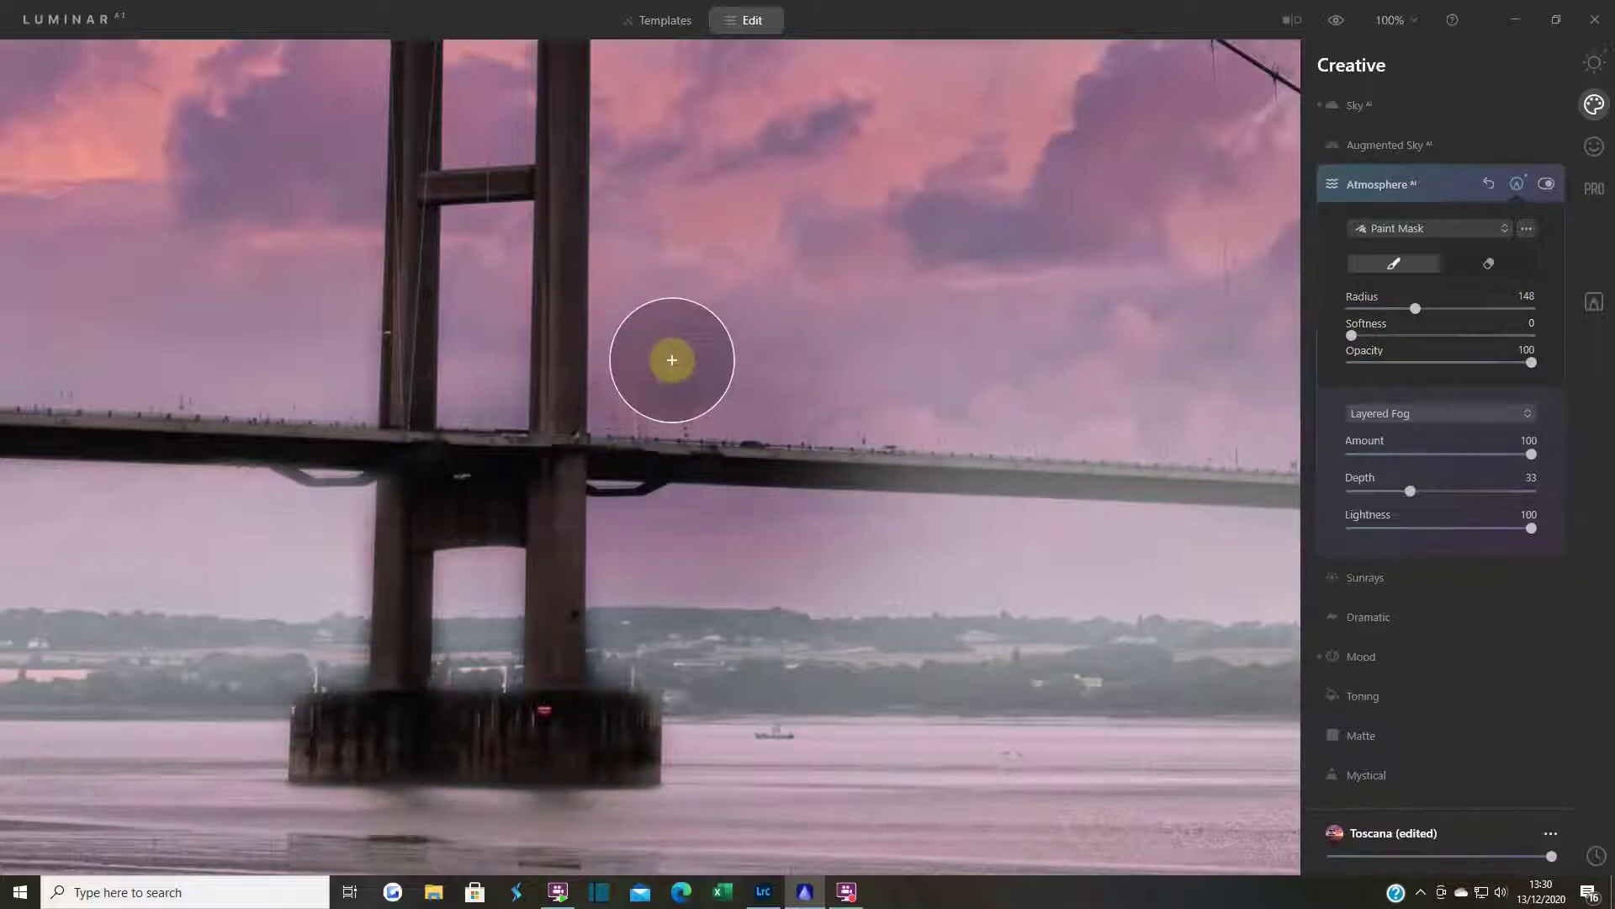
key(bracketleft)
key(bracketleft)
key(bracketleft)
key(bracketleft)
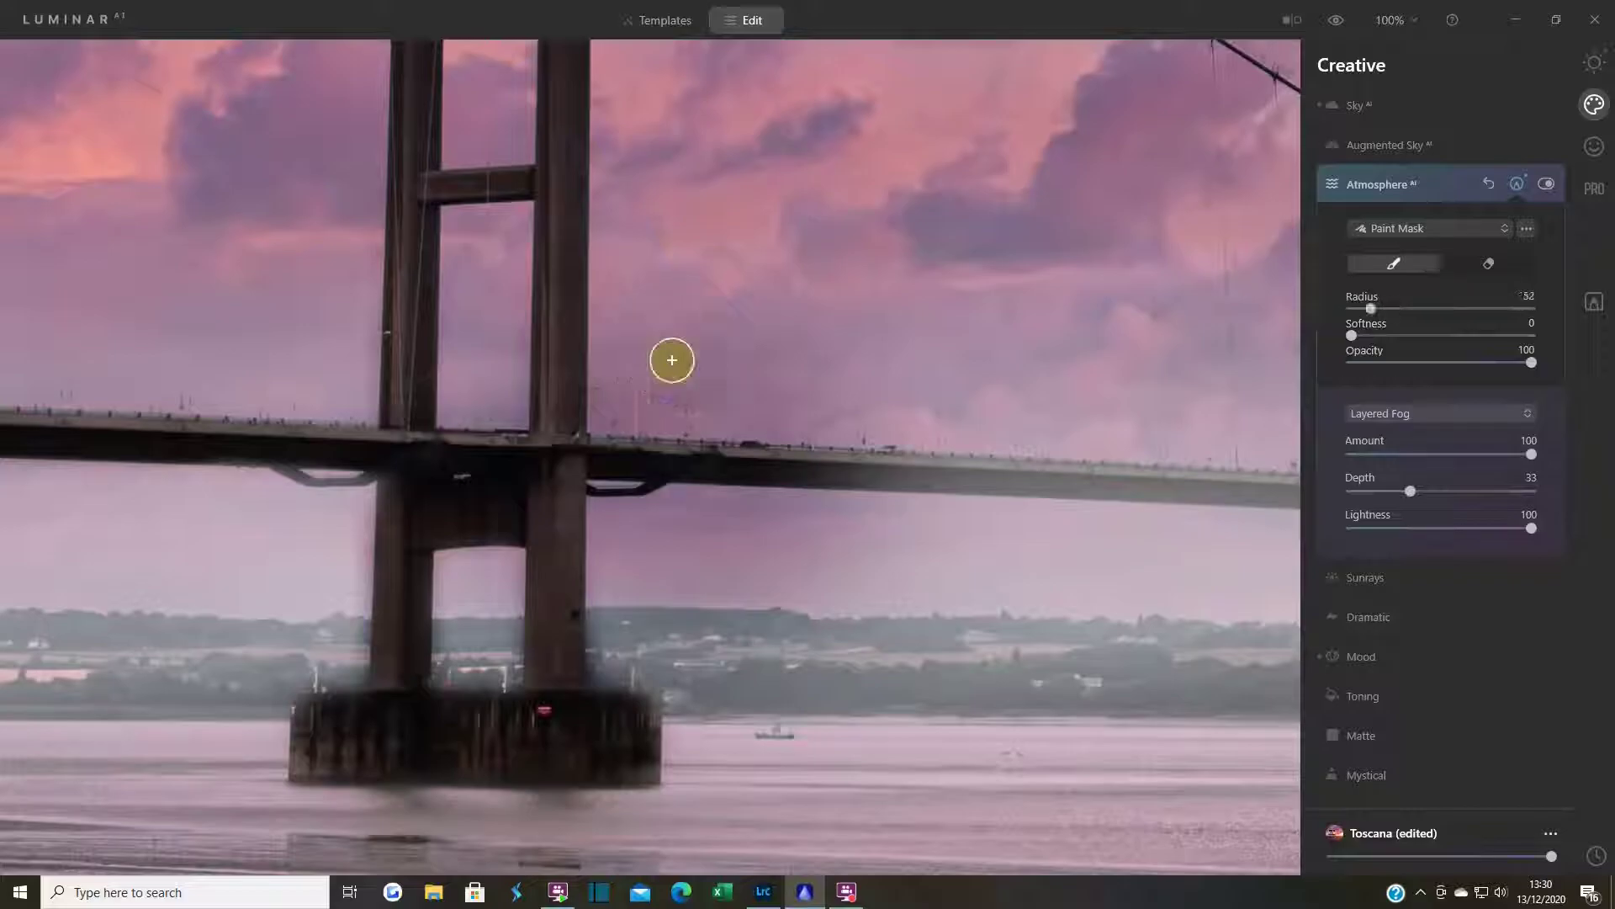
drag(610, 359, 608, 390)
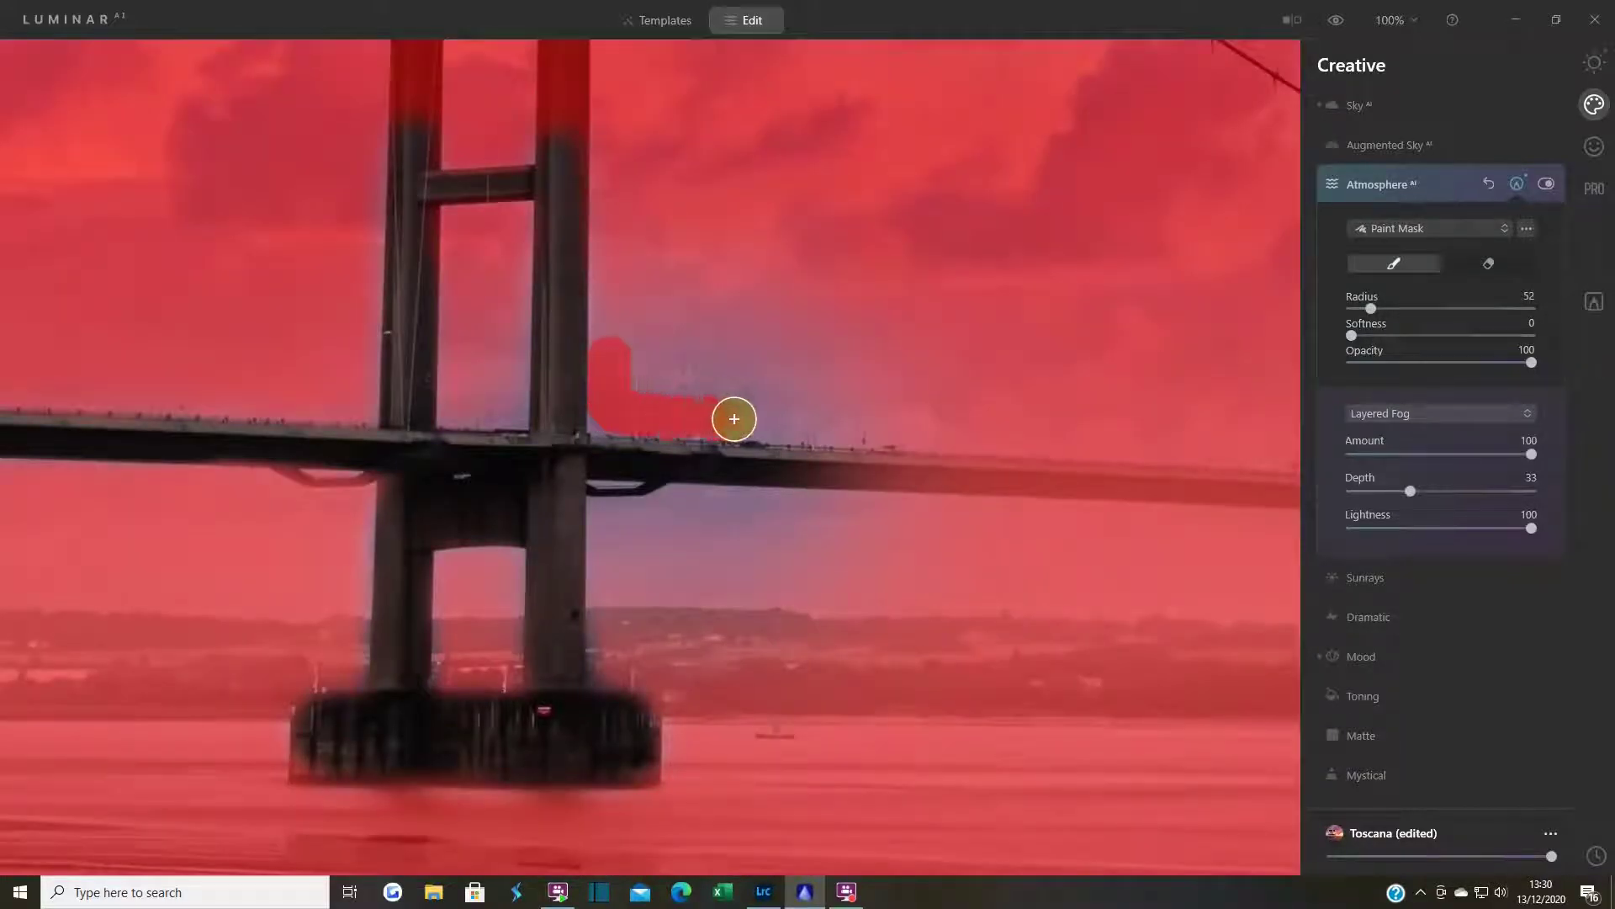
mouse_move(735, 418)
mouse_down()
mouse_move(1029, 407)
mouse_move(901, 330)
mouse_move(651, 257)
mouse_move(643, 219)
mouse_move(632, 279)
mouse_move(633, 187)
mouse_move(625, 330)
mouse_move(772, 316)
mouse_move(788, 379)
mouse_move(1052, 362)
mouse_move(946, 217)
mouse_move(755, 406)
mouse_move(951, 410)
mouse_up()
key(bracketright)
key(bracketright)
- With a larger brush, paint fog into the sky beneath the deck and beside the pillar
scroll(779, 602, up, 5)
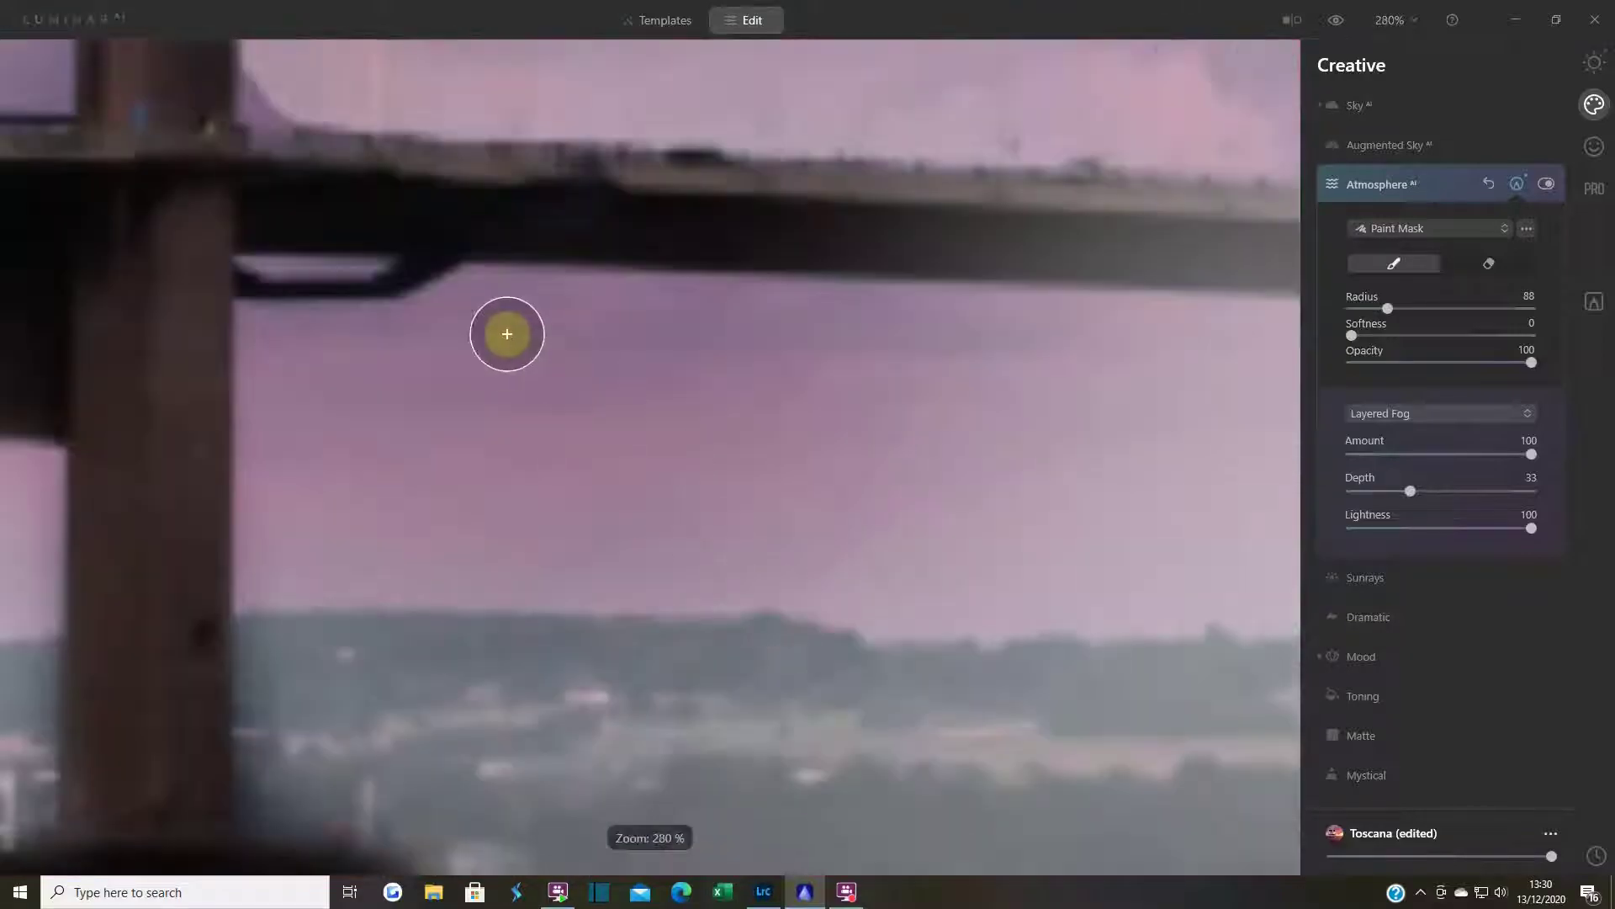
drag(505, 310, 1102, 327)
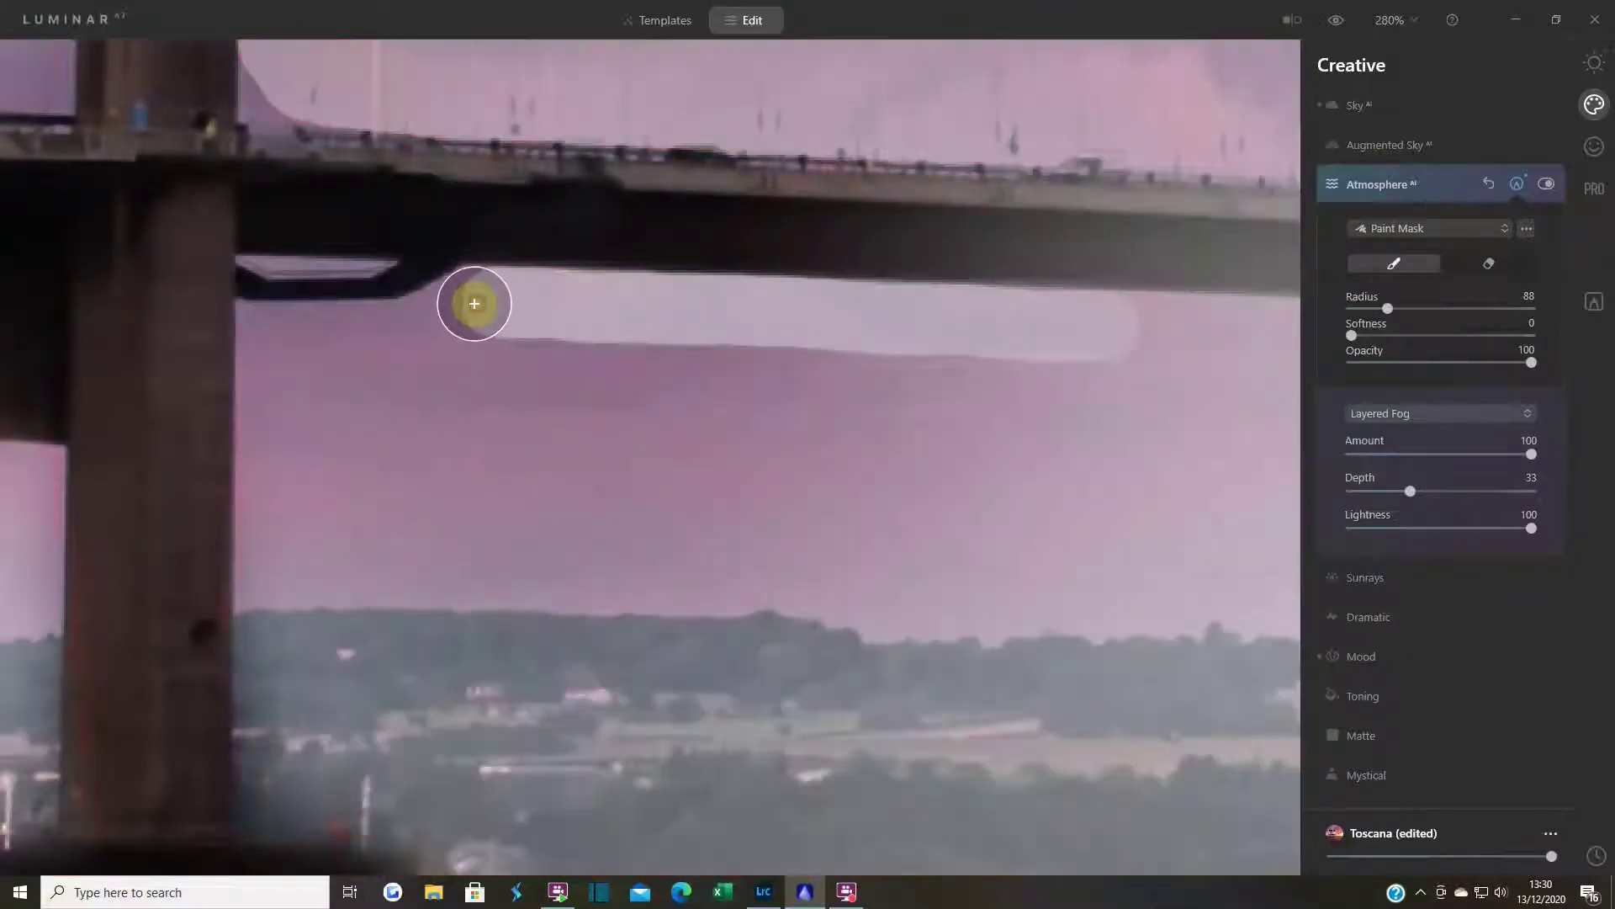
mouse_move(475, 304)
mouse_down()
mouse_move(274, 335)
mouse_move(278, 648)
mouse_up()
key(bracketright)
key(bracketright)
key(bracketright)
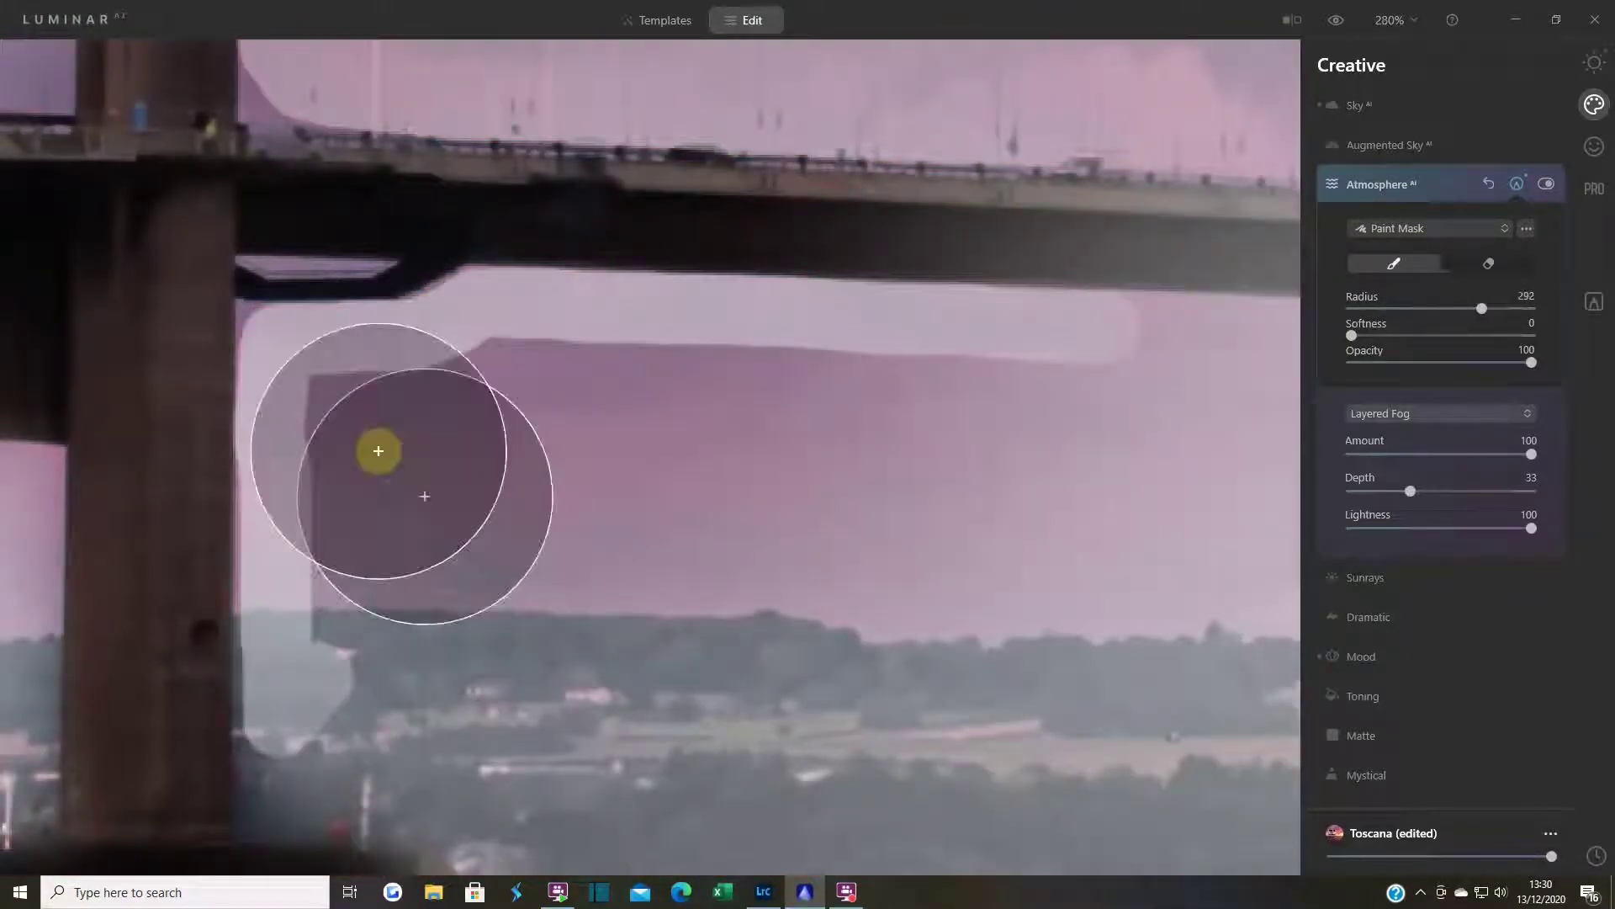
mouse_move(379, 451)
mouse_down()
mouse_move(1132, 497)
mouse_move(578, 704)
mouse_move(1147, 527)
mouse_move(1052, 539)
mouse_up()
key(bracketright)
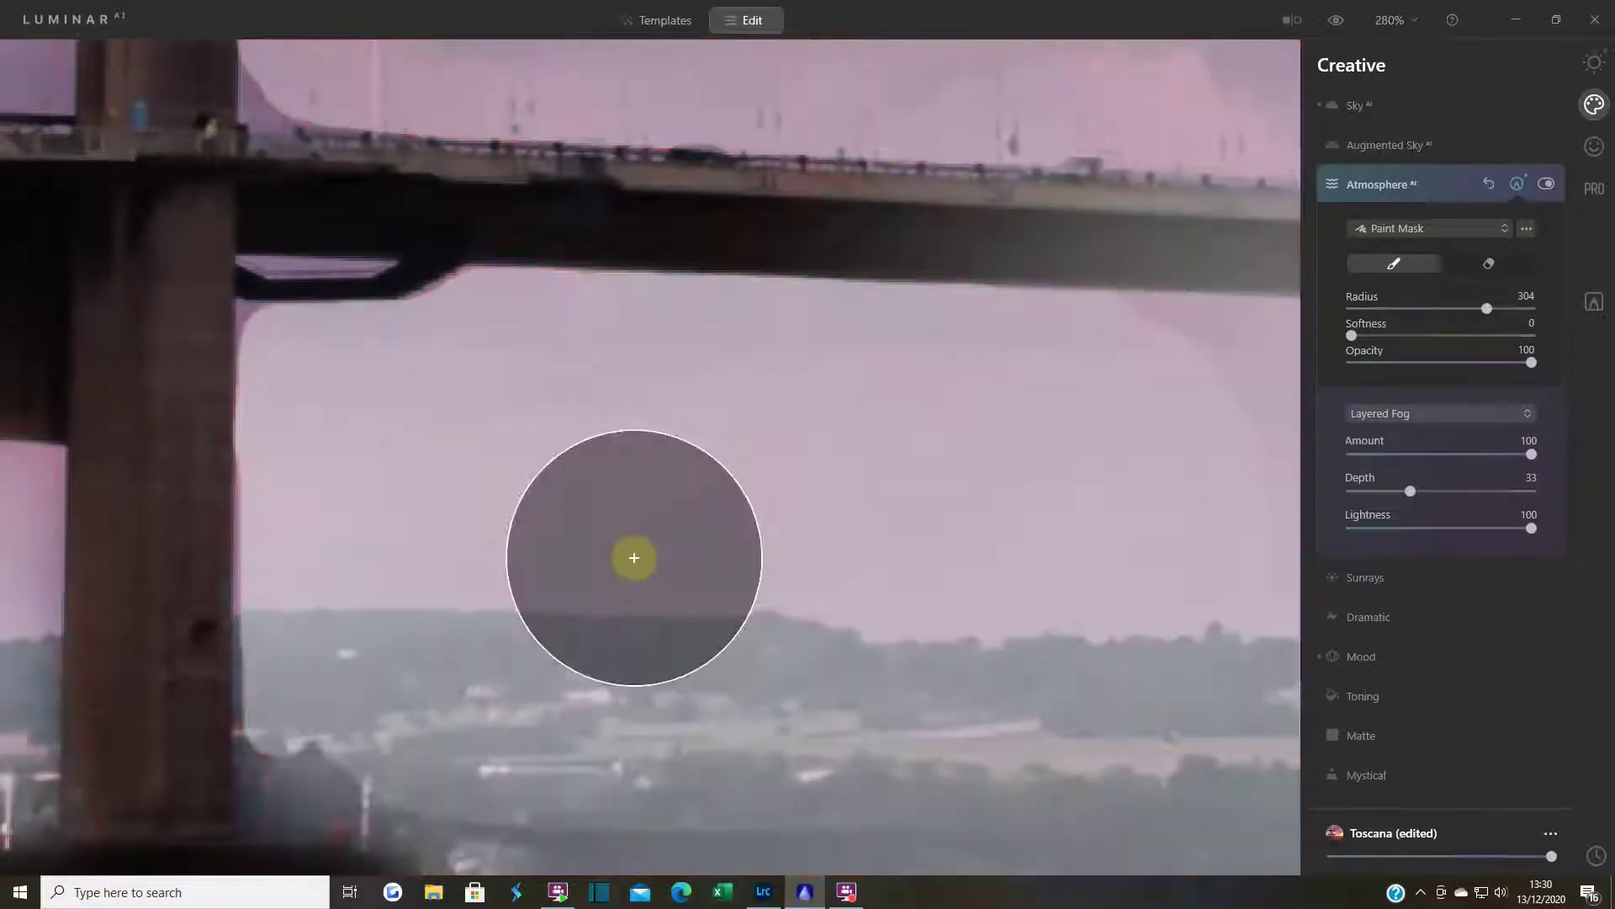
key(bracketleft)
key(bracketleft)
key(bracketleft)
mouse_move(872, 472)
mouse_down()
mouse_move(476, 548)
mouse_move(678, 453)
mouse_move(783, 549)
mouse_move(626, 512)
mouse_move(764, 457)
mouse_move(582, 704)
mouse_move(531, 543)
mouse_move(651, 589)
mouse_move(412, 533)
mouse_move(866, 655)
mouse_move(381, 646)
mouse_move(488, 637)
mouse_move(400, 800)
mouse_up()
- With a smaller brush, paint fog between the tower legs and over the sky on both sides
key(bracketleft)
key(bracketleft)
key(bracketleft)
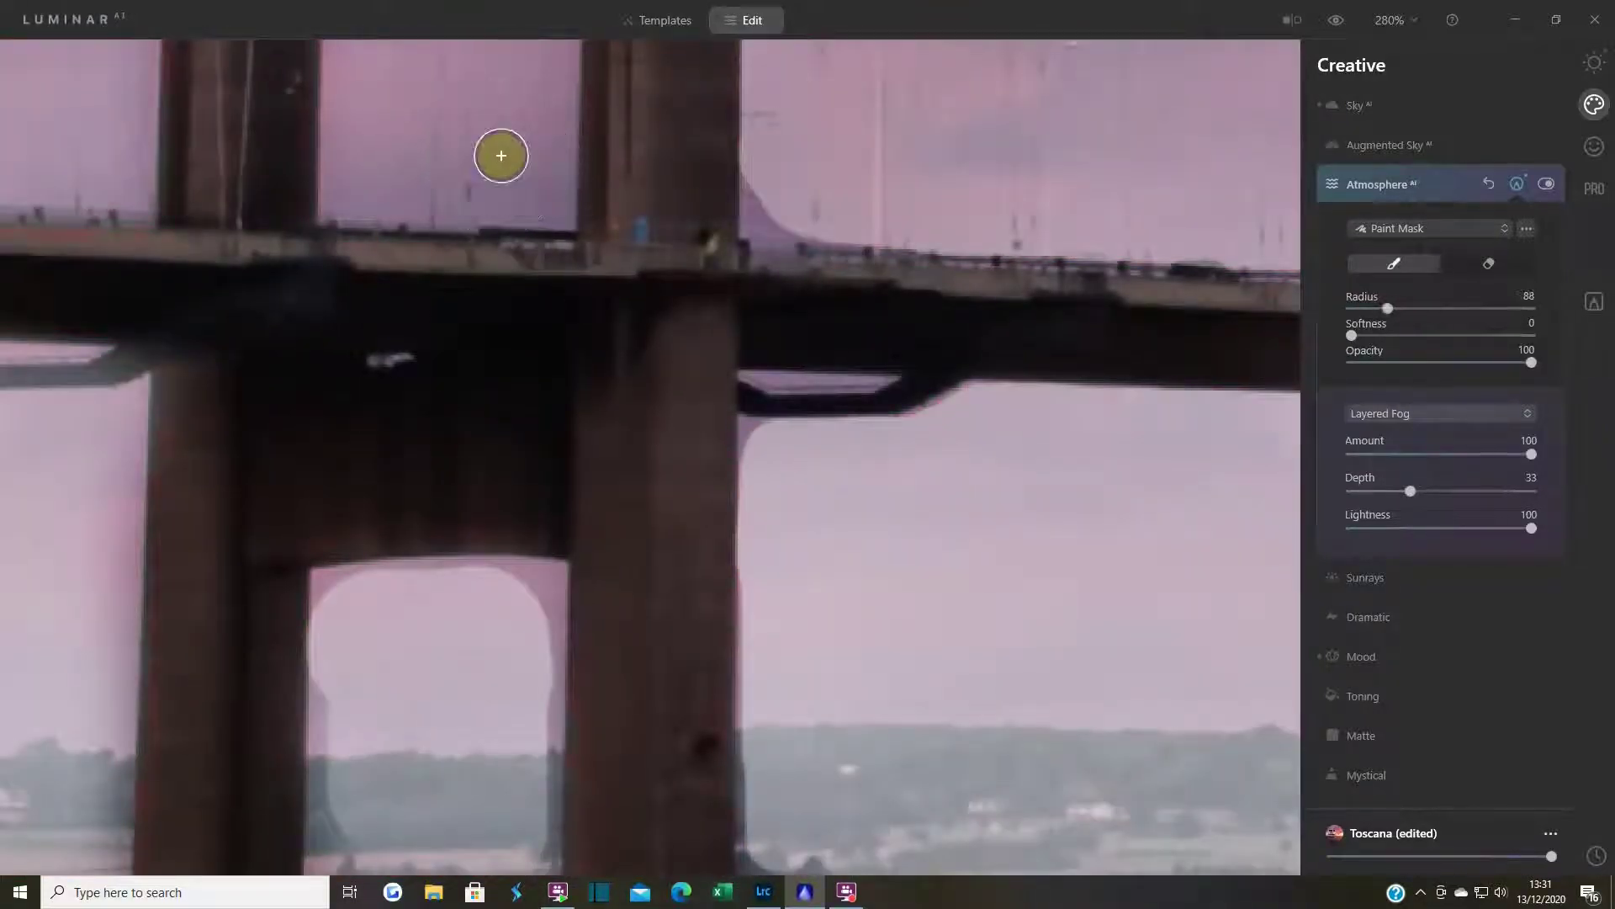
key(bracketleft)
key(bracketleft)
mouse_move(549, 206)
mouse_down()
mouse_move(550, 93)
mouse_move(538, 186)
mouse_move(437, 196)
mouse_move(502, 114)
mouse_up()
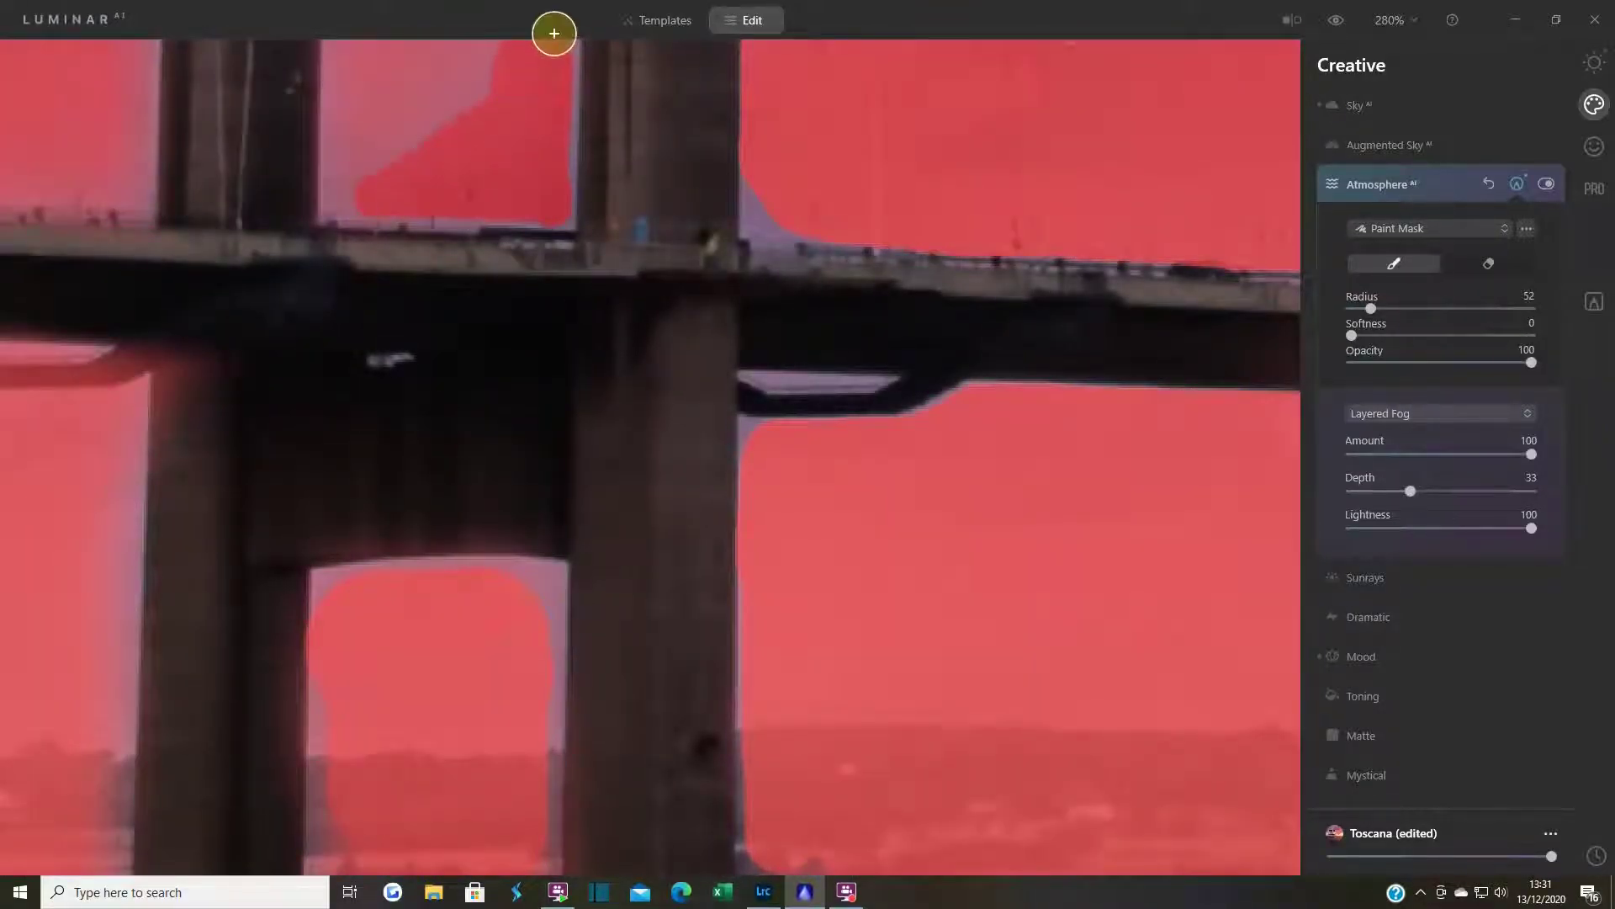
mouse_move(554, 33)
mouse_down()
mouse_move(401, 101)
mouse_move(370, 160)
mouse_up()
drag(764, 202, 771, 203)
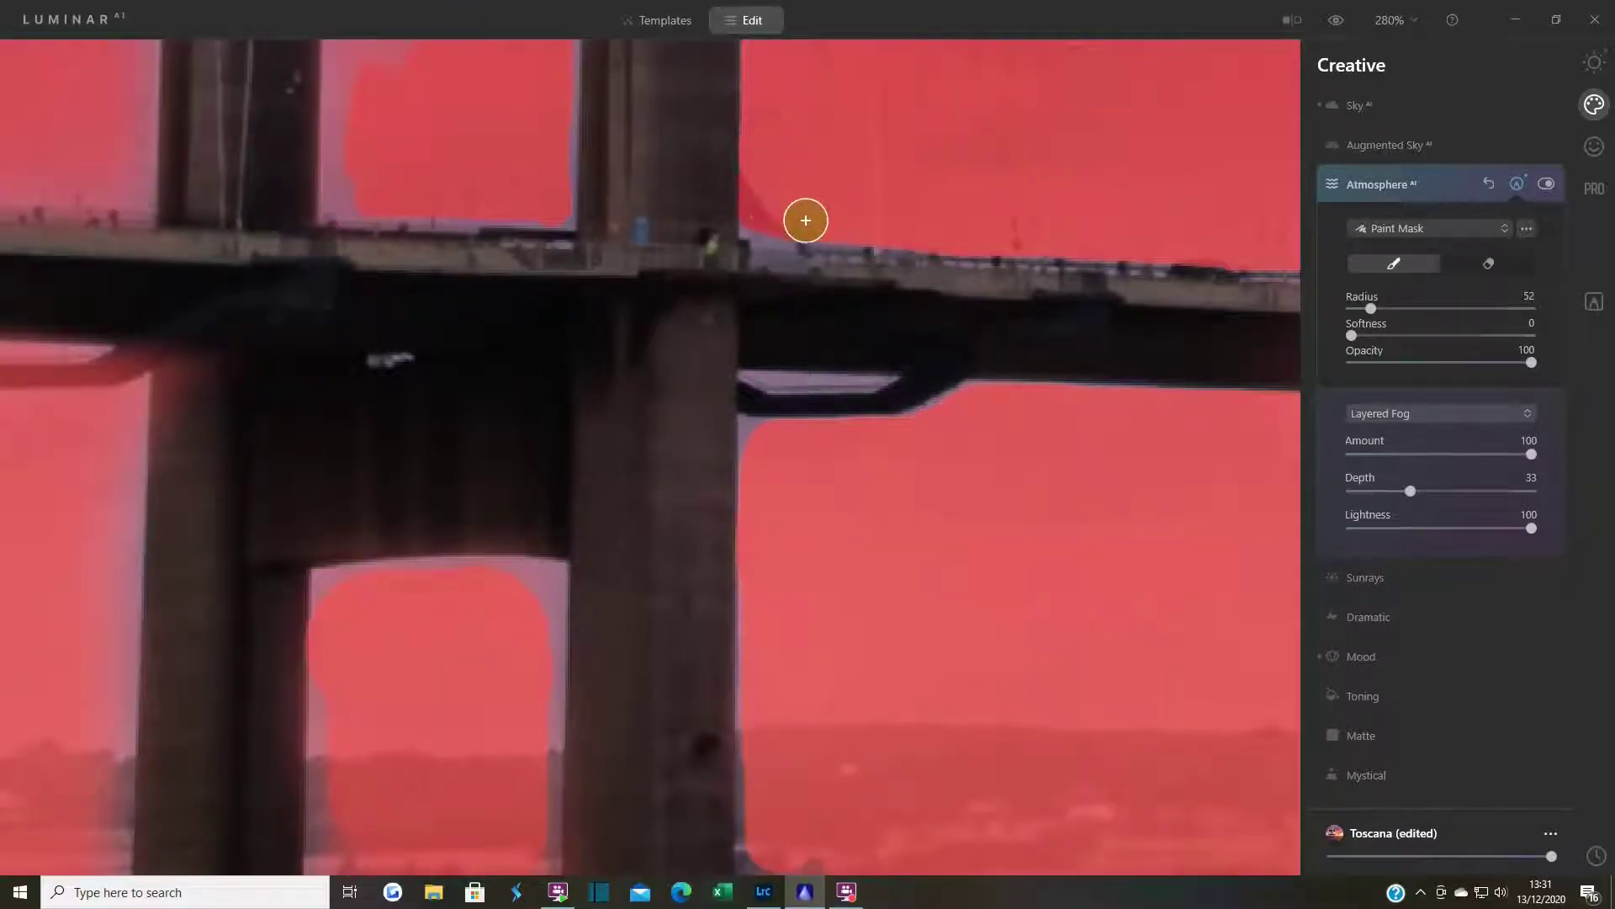
drag(970, 205, 947, 196)
drag(486, 115, 653, 414)
- Paint fog up the gap between the pillars and into the upper sky, then fit the photo to screen
drag(522, 480, 512, 459)
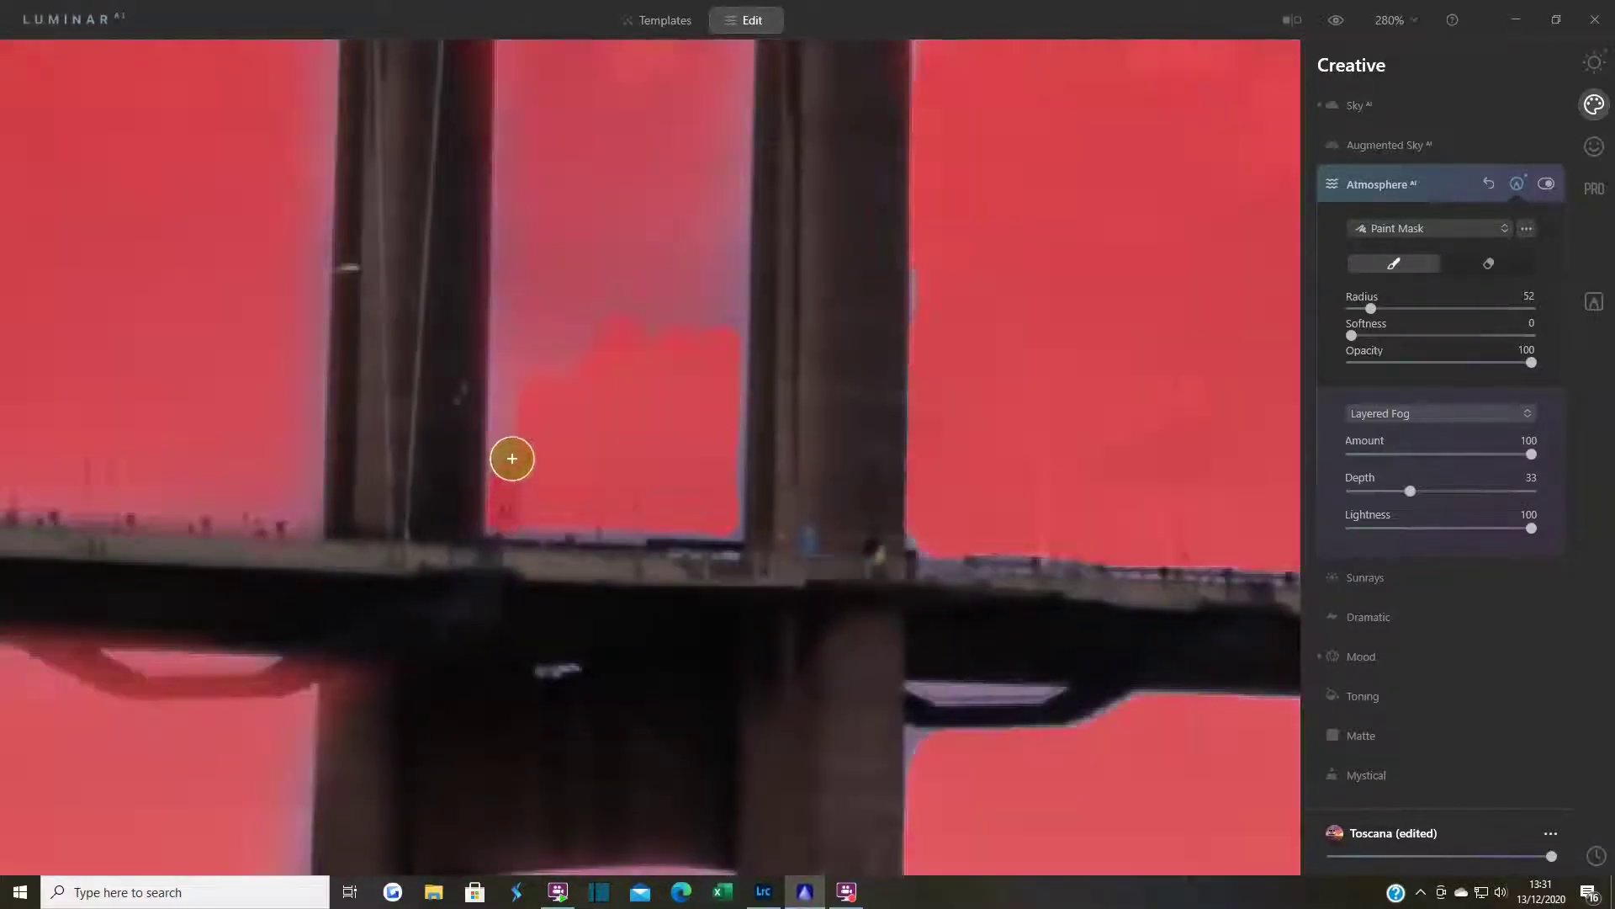
drag(649, 323, 715, 127)
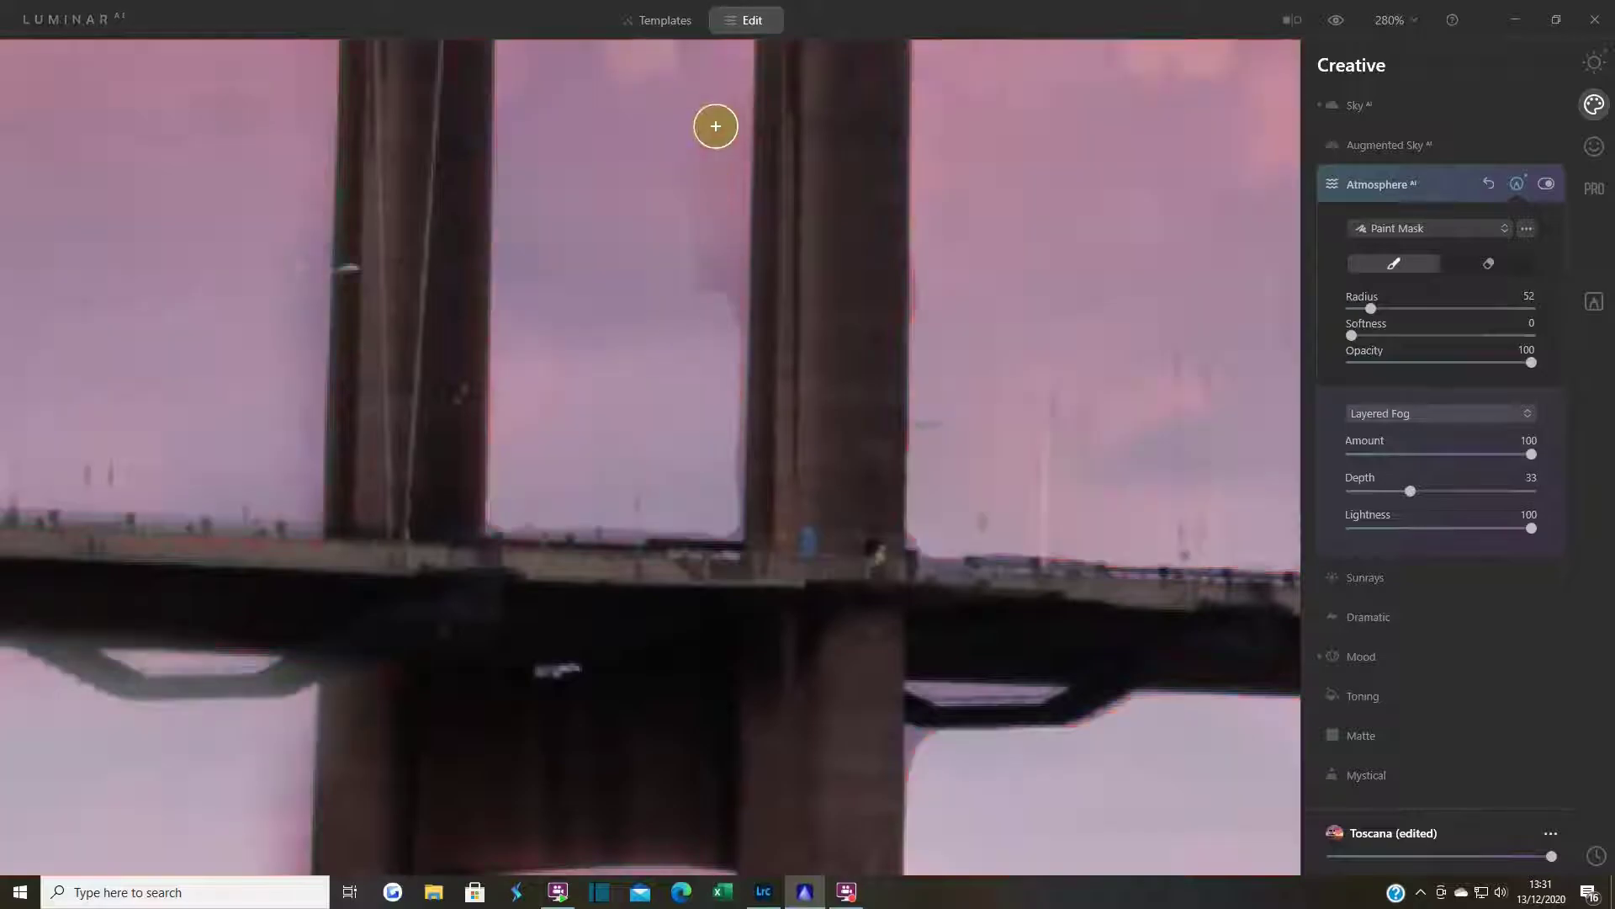
drag(722, 59, 719, 257)
mouse_move(566, 162)
mouse_down()
mouse_move(524, 360)
mouse_move(517, 228)
mouse_up()
drag(578, 321, 622, 321)
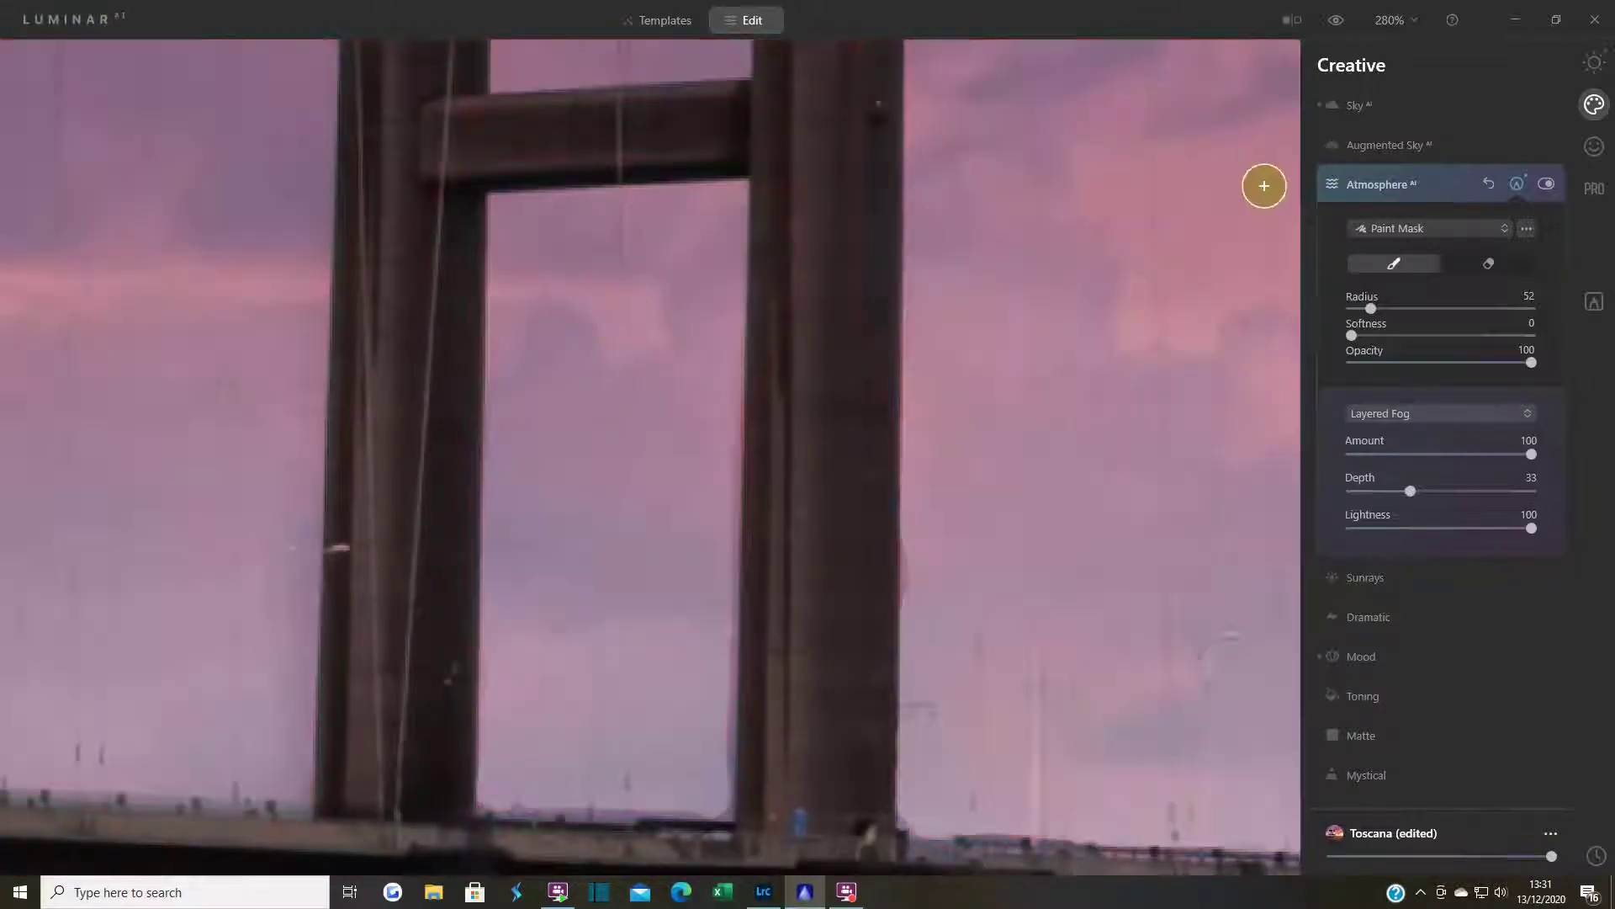
key(ctrl+0)
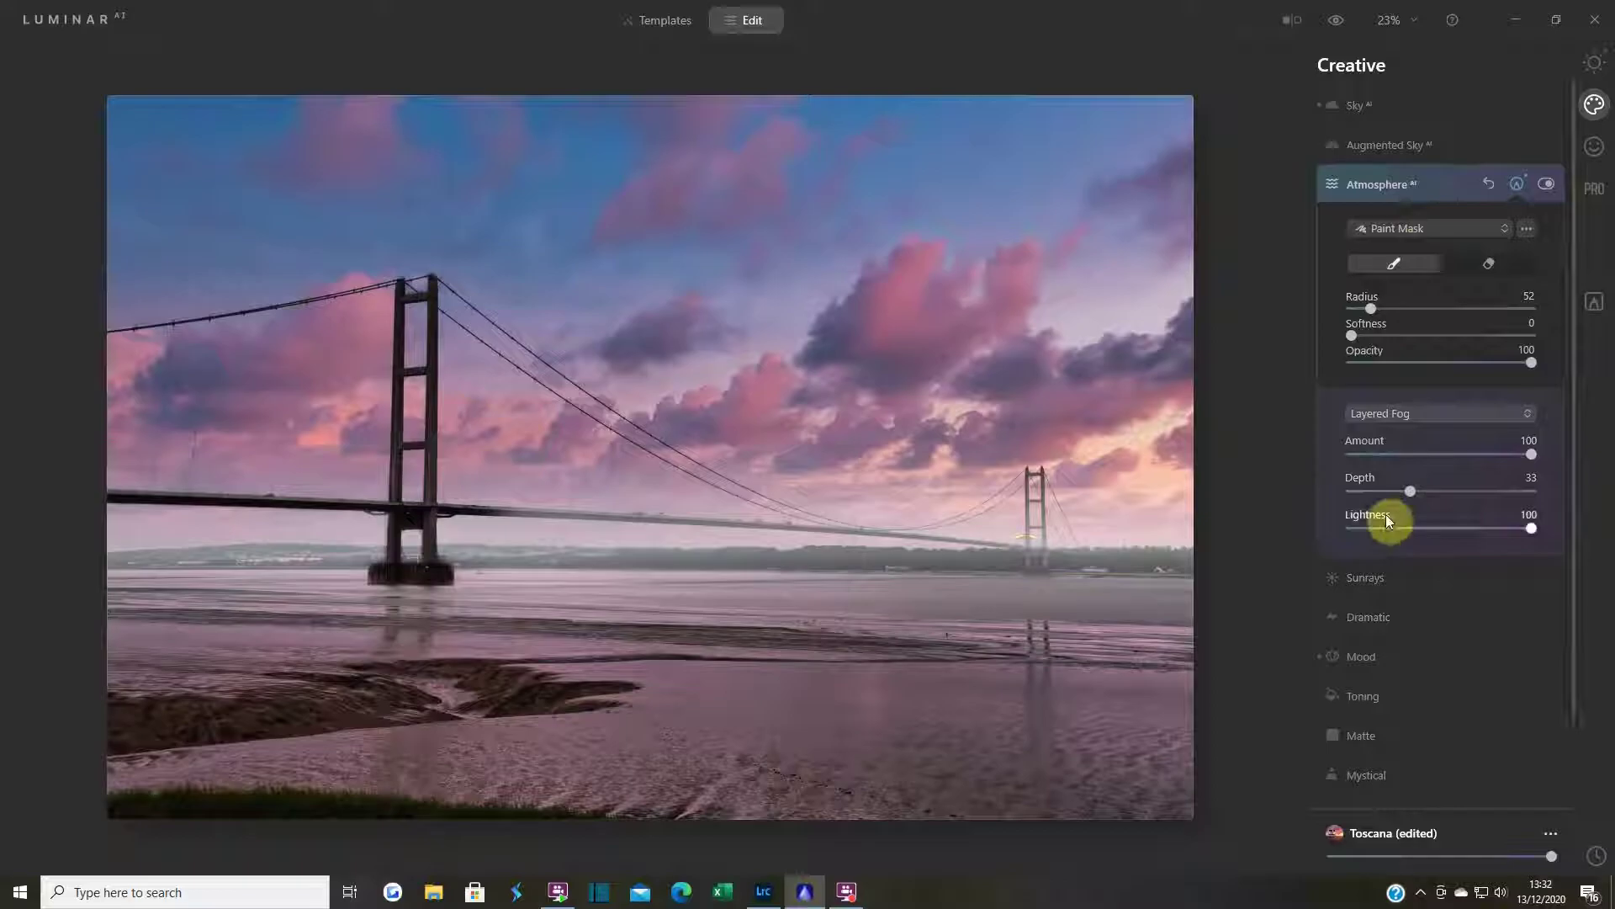
- Set the Layered Fog Depth to 65, Lightness to 20 and Amount to 72
drag(1414, 495, 1468, 499)
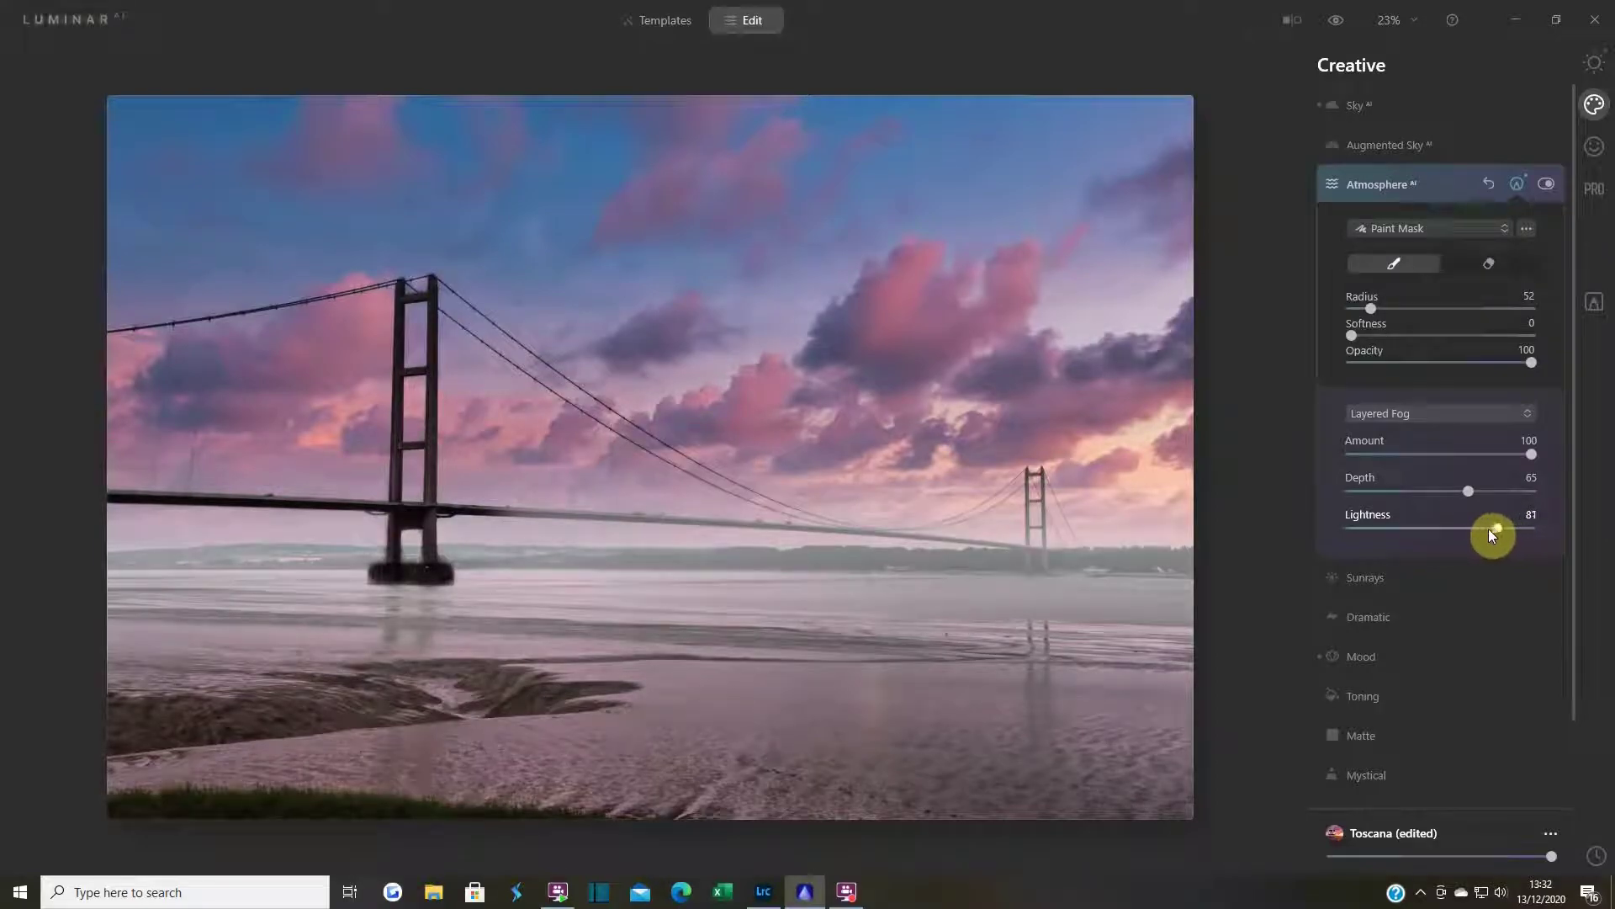
drag(1470, 530, 1387, 533)
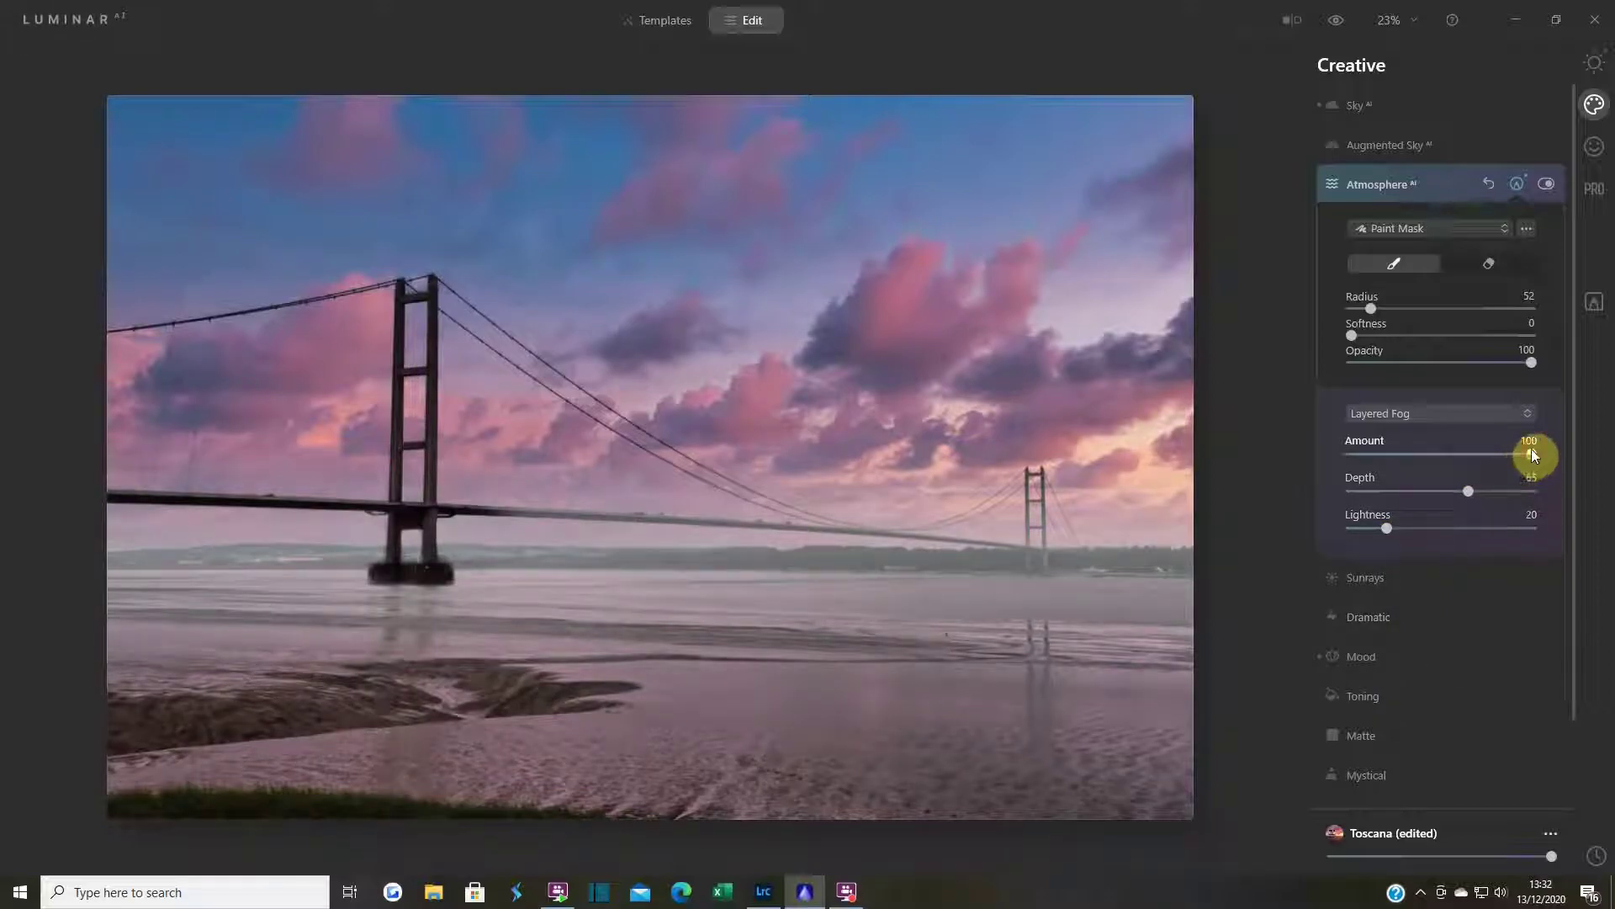
drag(1509, 459, 1487, 465)
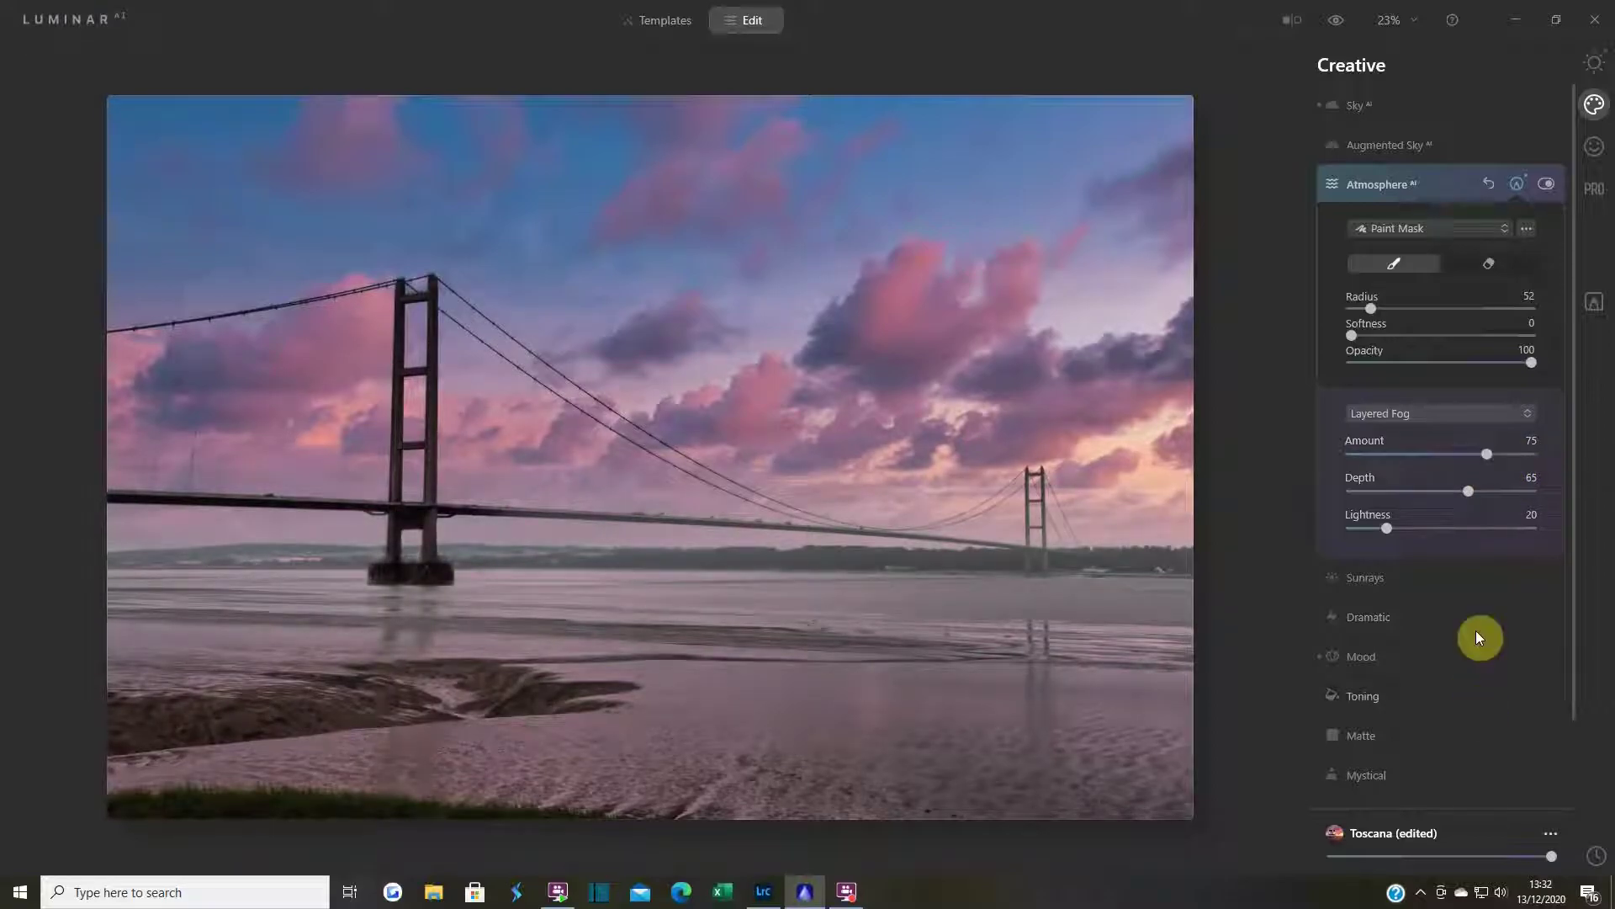
drag(1484, 460, 1482, 461)
- Close the fog mask, then place the Sunrays sun centre just off the photo's right edge
click(1515, 184)
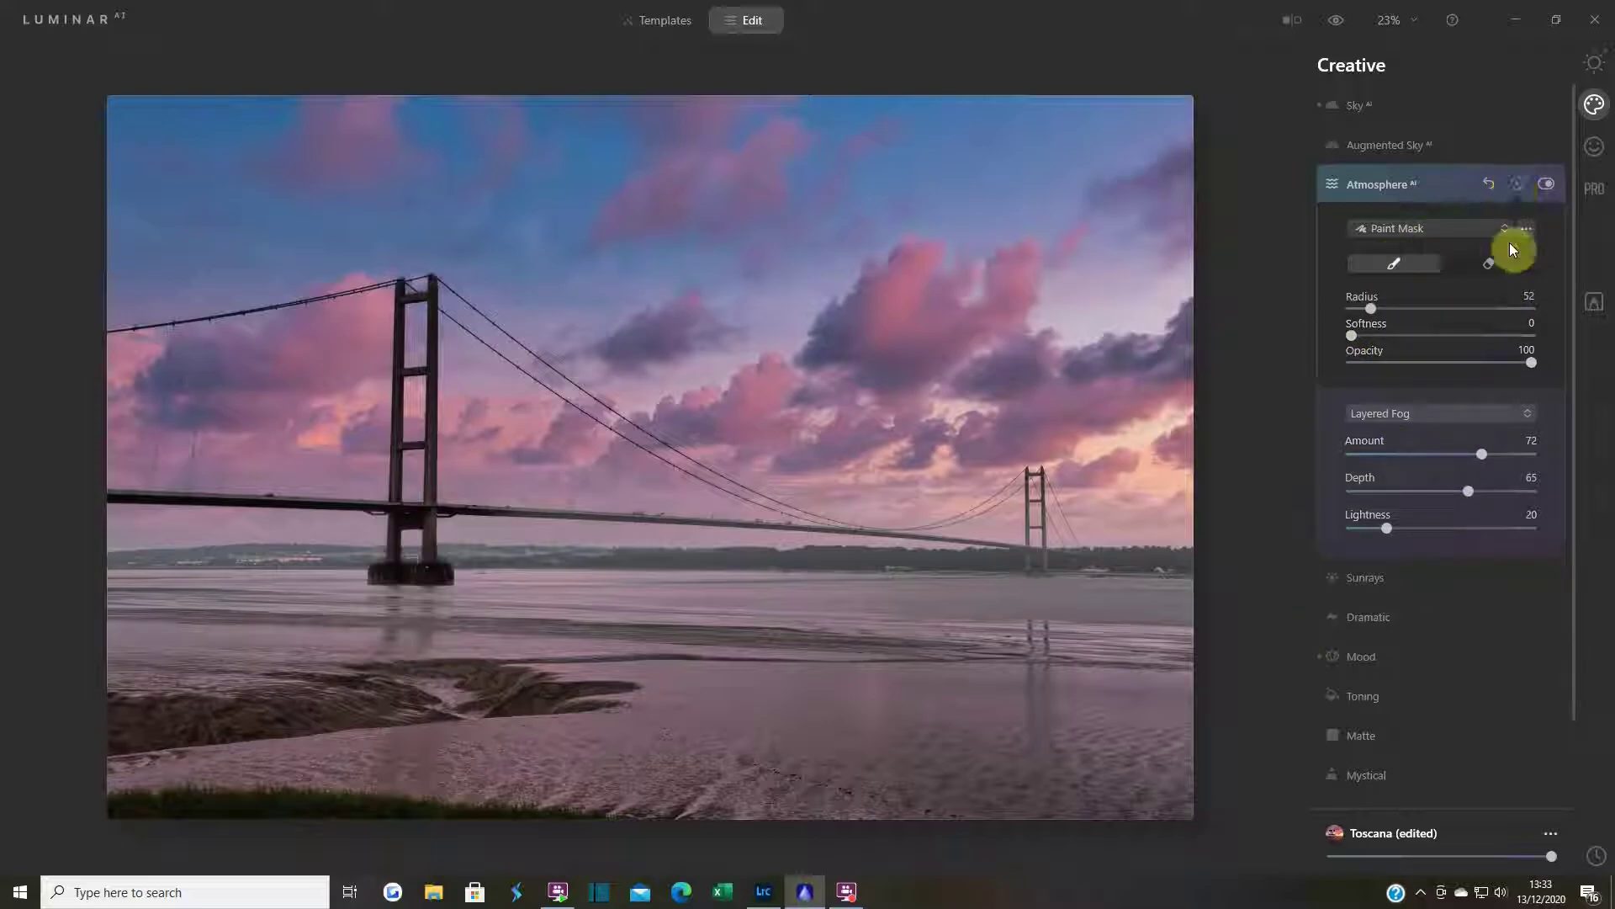
click(1370, 190)
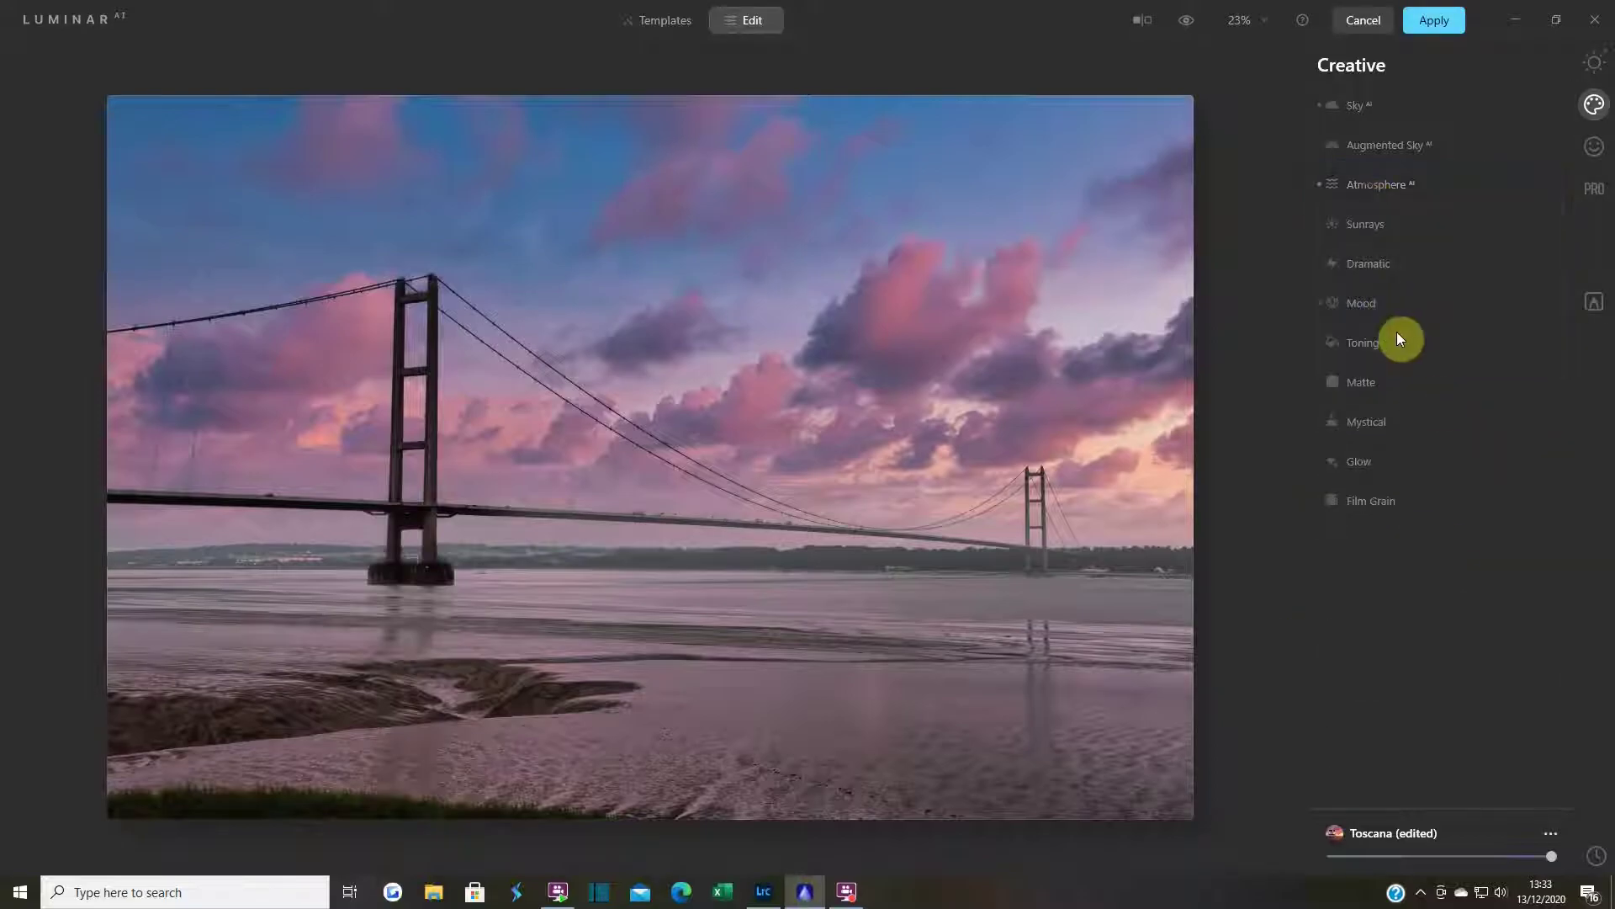
click(1380, 227)
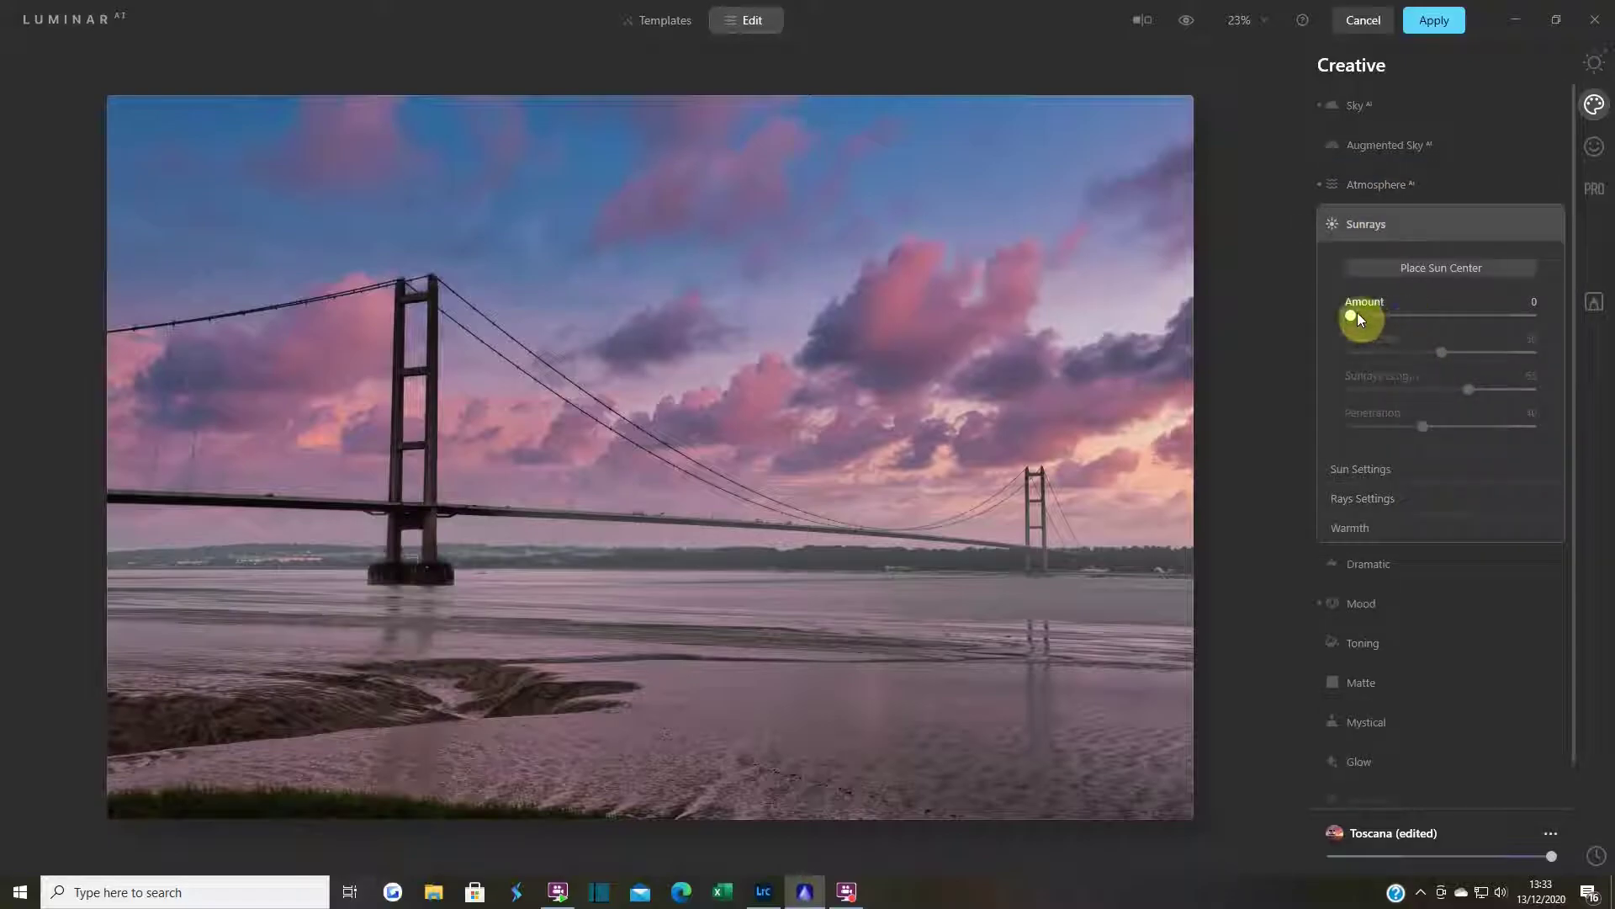
click(1447, 267)
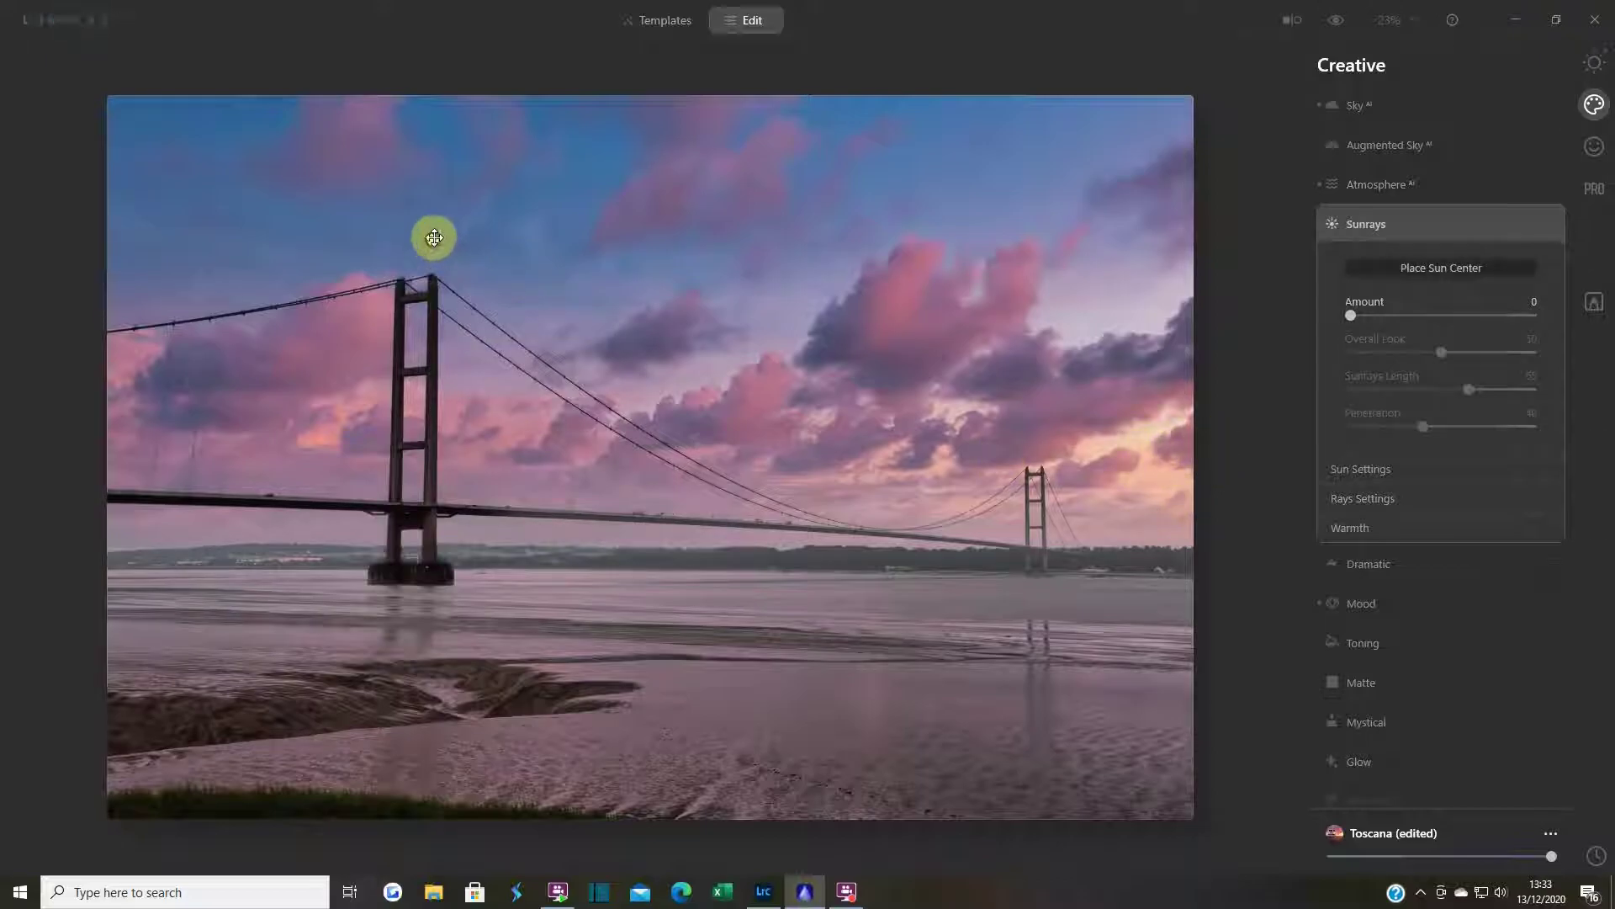
mouse_move(434, 237)
mouse_down()
mouse_move(1200, 472)
mouse_move(1220, 457)
mouse_up()
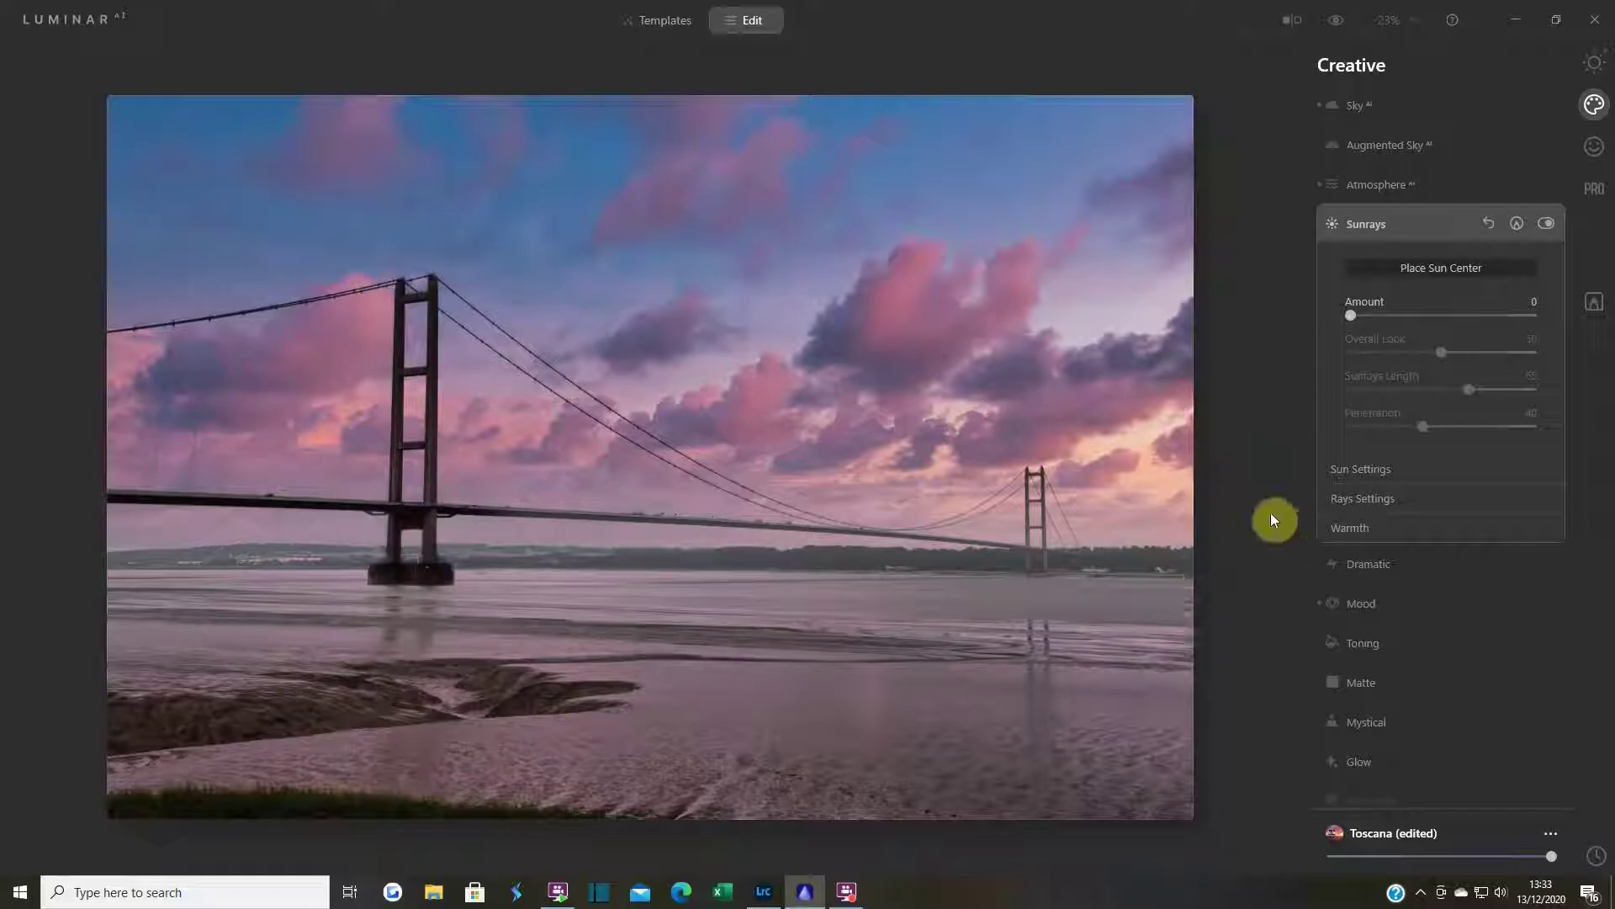
- Set the Sunrays Amount to 84 and fine-tune Overall Look and ray penetration
drag(1351, 316, 1376, 316)
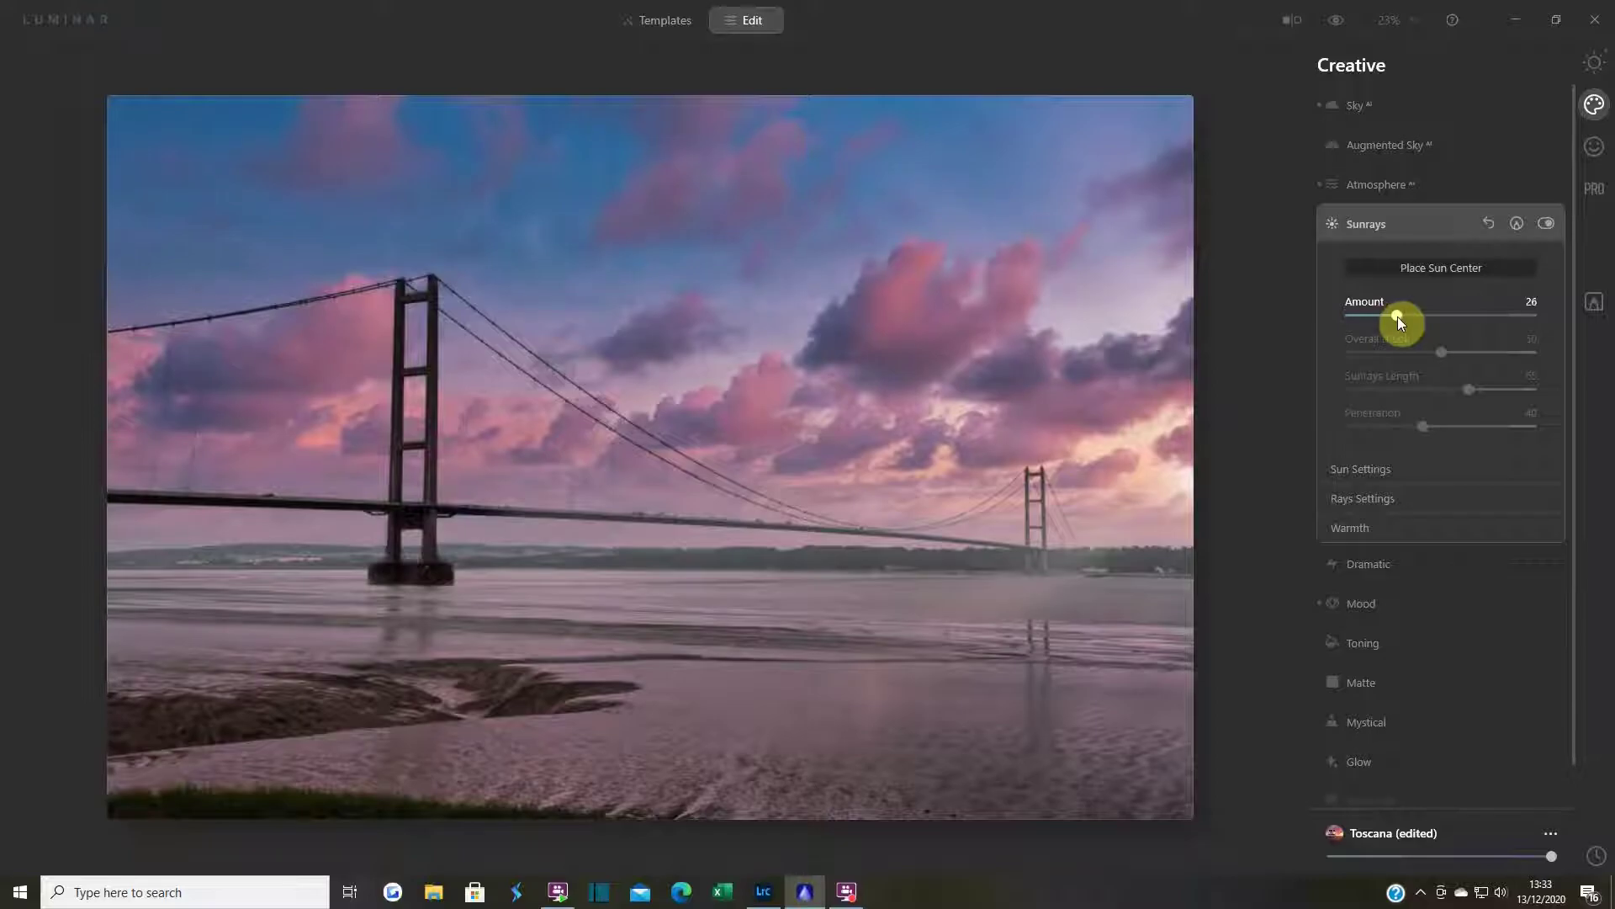
drag(1407, 316, 1503, 317)
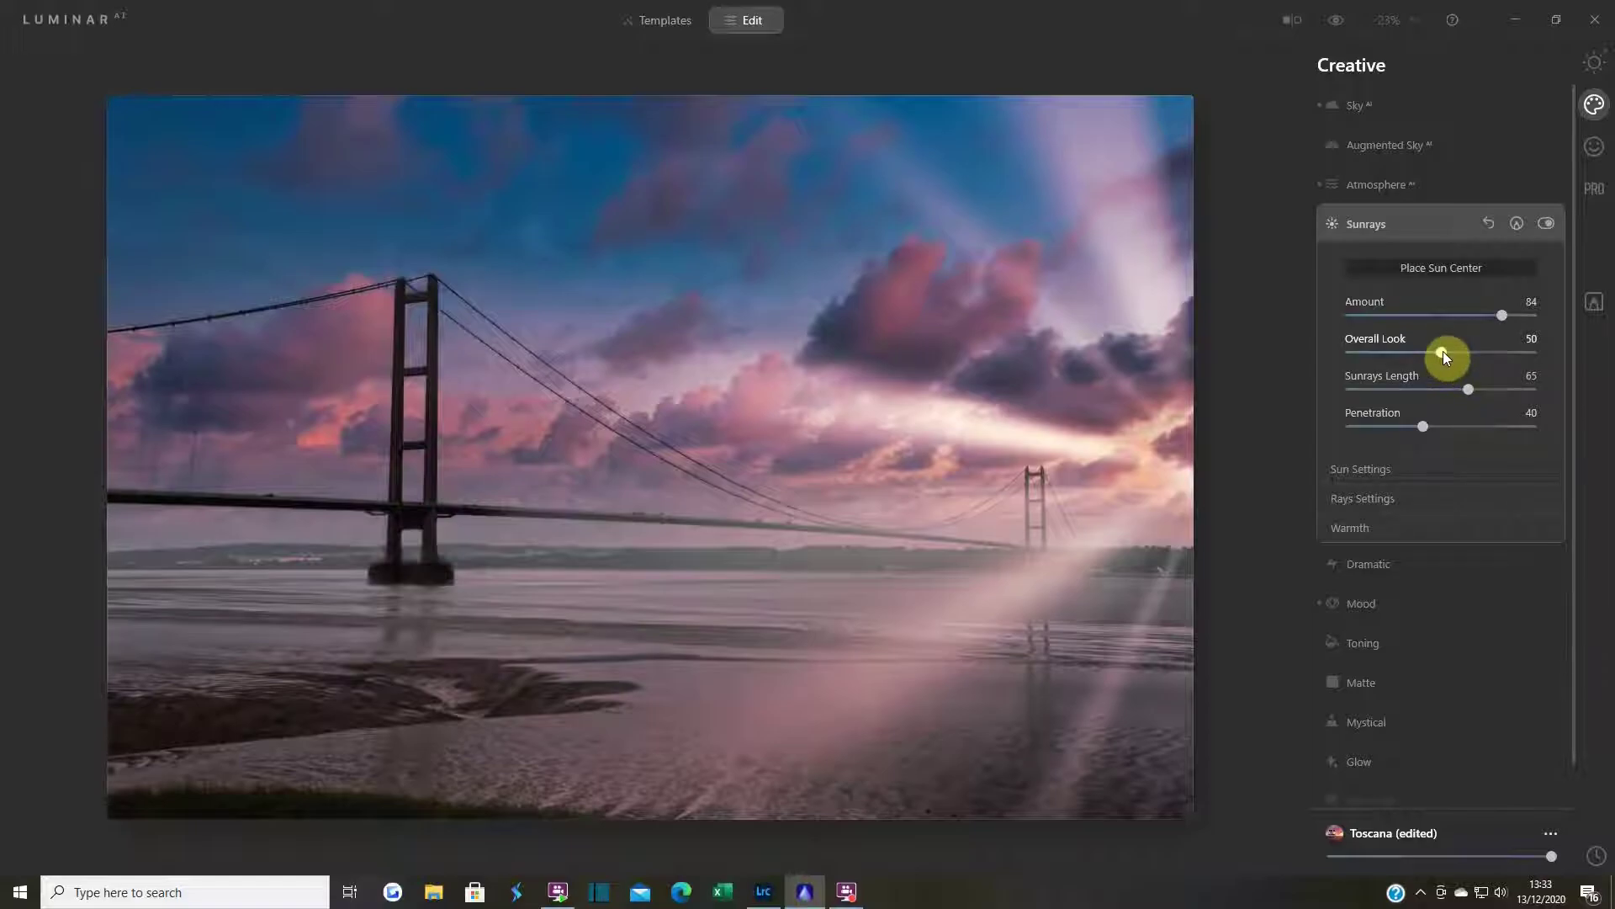
drag(1446, 357, 1510, 403)
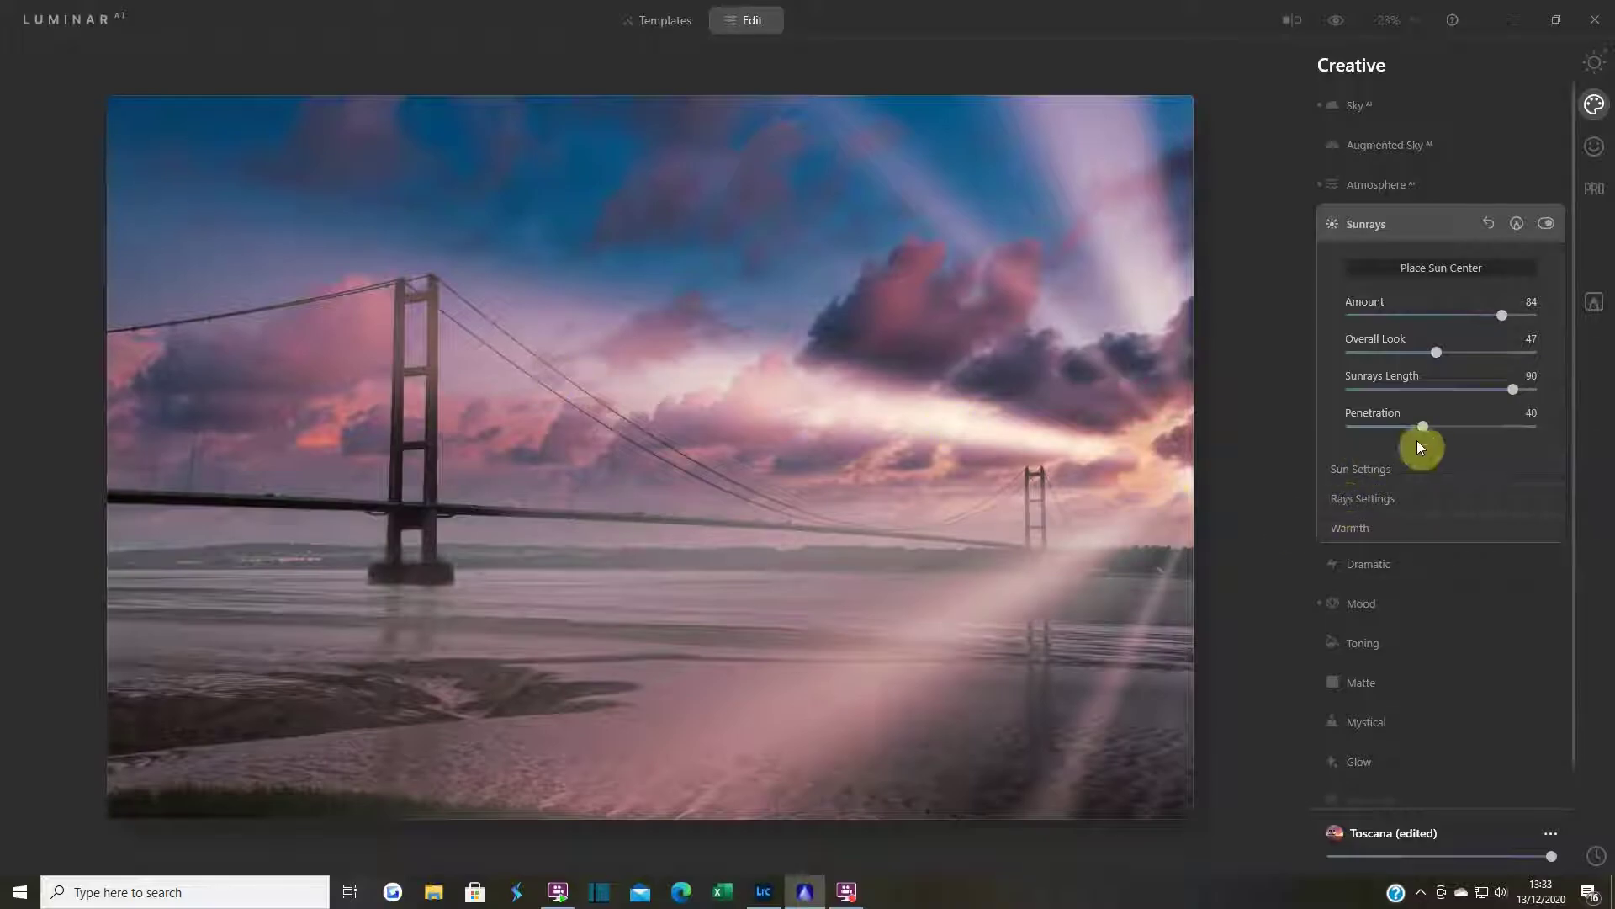
mouse_move(1422, 427)
mouse_down()
mouse_move(1456, 426)
mouse_move(1395, 427)
mouse_up()
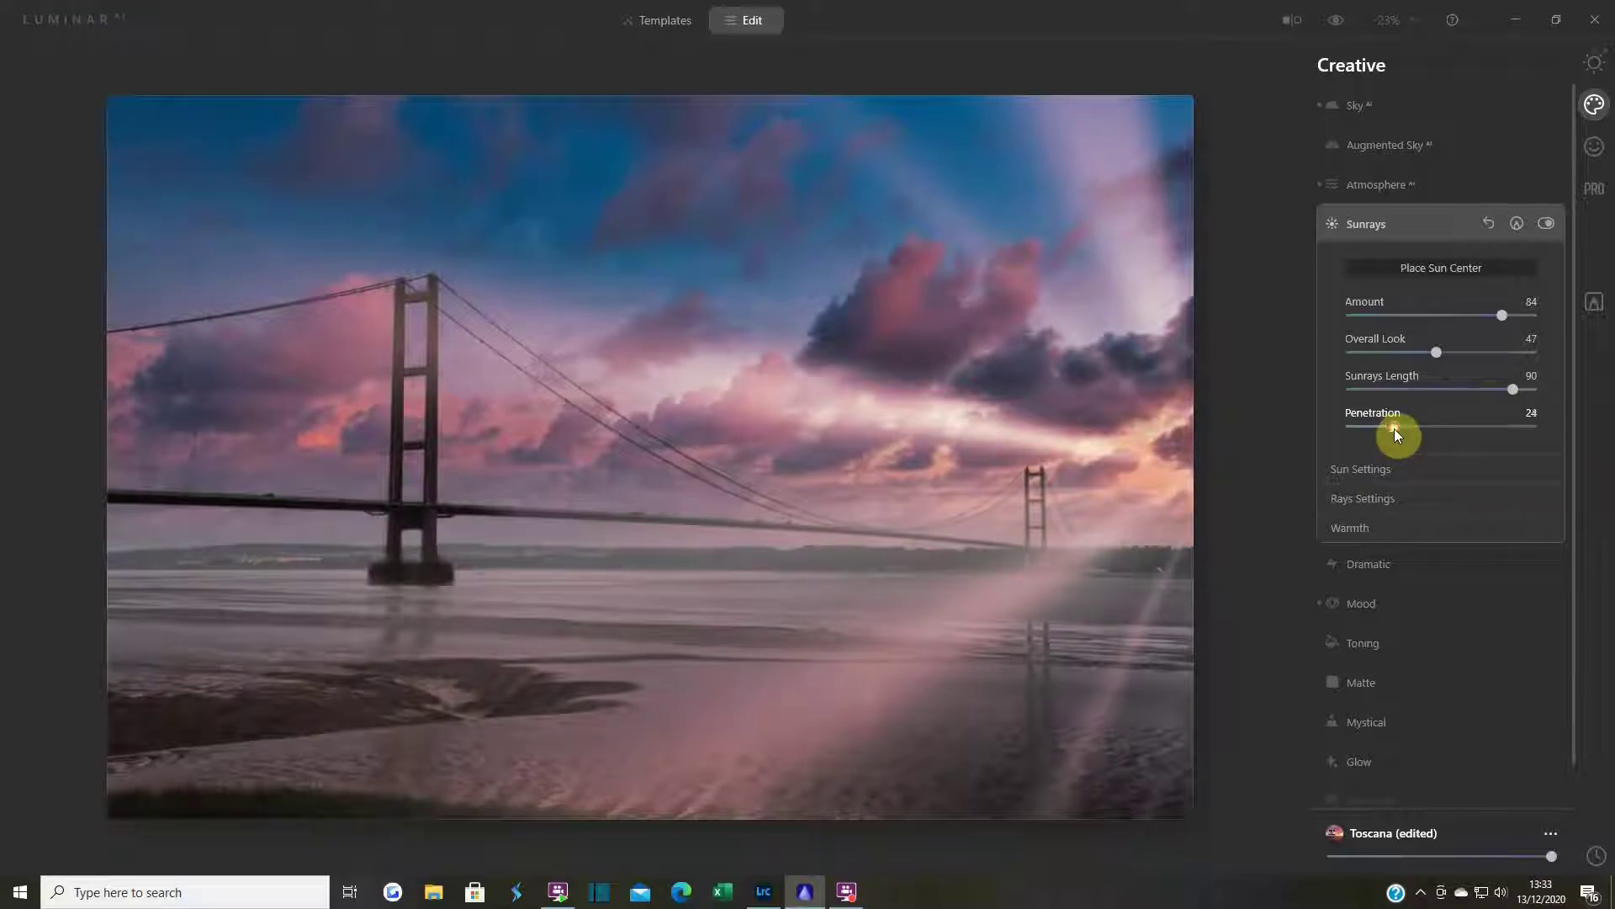
- Set the ray count to 61 and Randomize to 20, then raise Sunrays Warmth to 63
click(1373, 476)
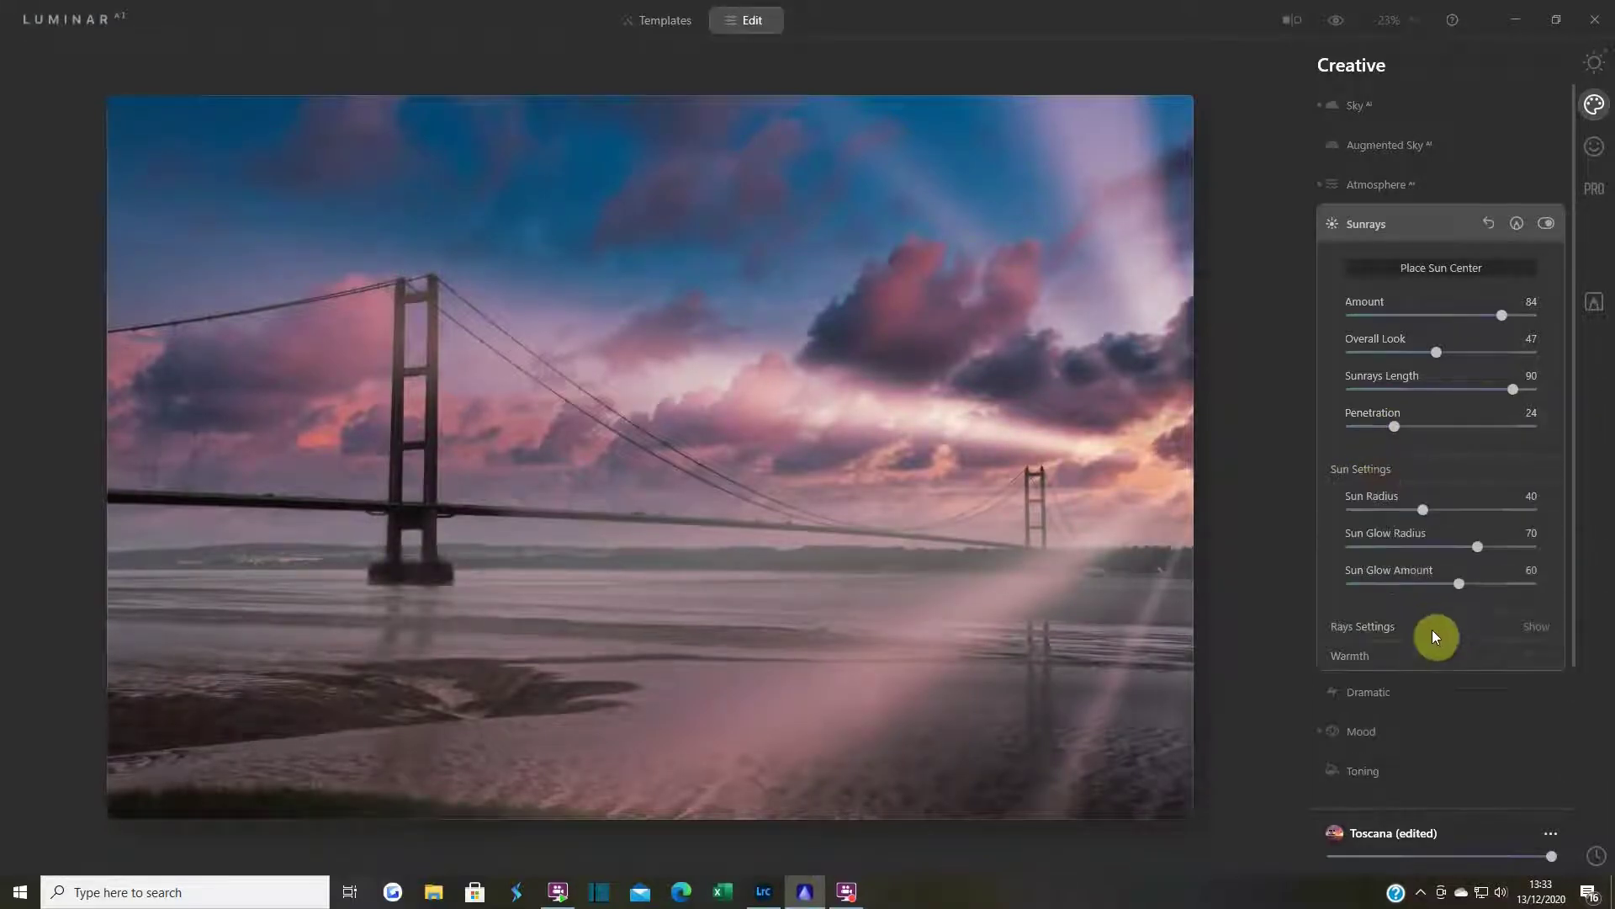
click(1363, 473)
click(1364, 500)
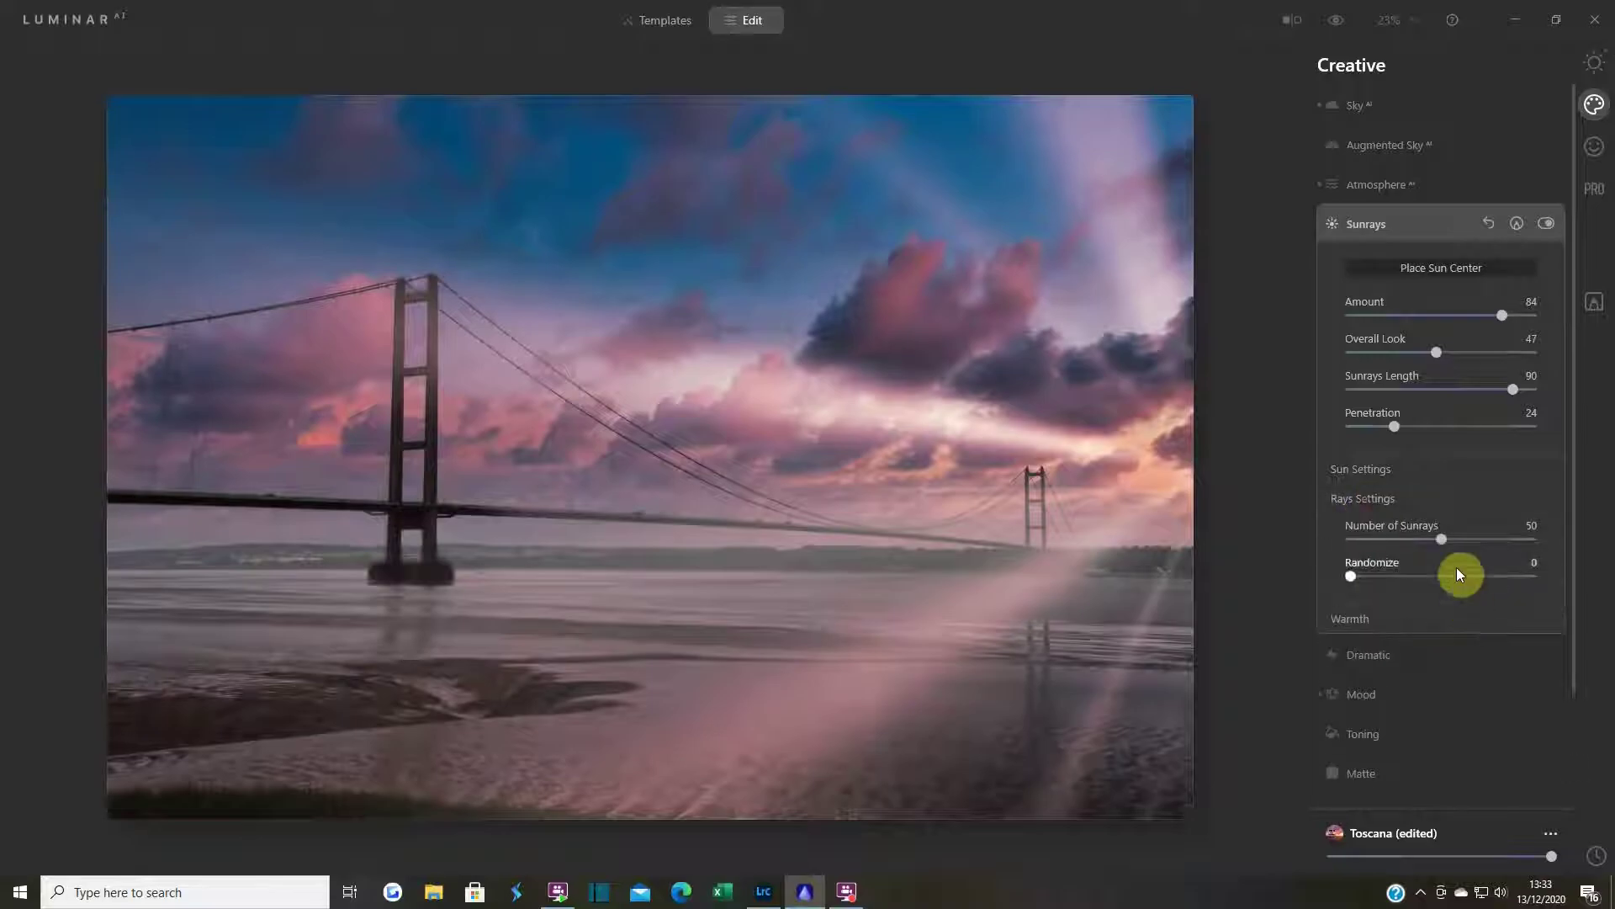
drag(1450, 542, 1471, 541)
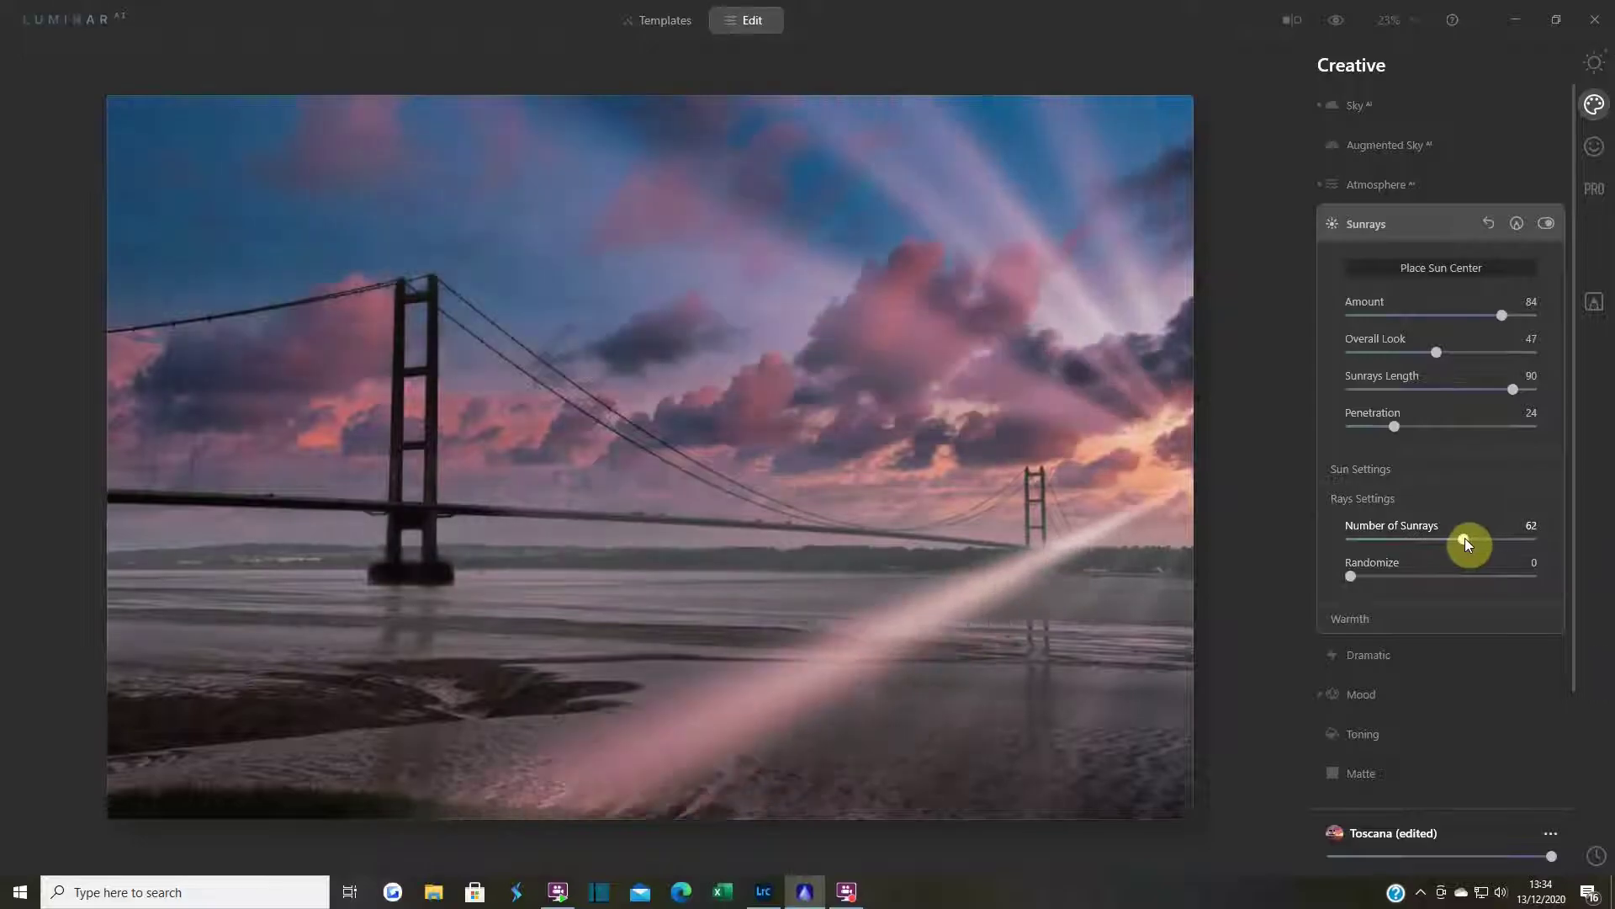
drag(1465, 539, 1462, 538)
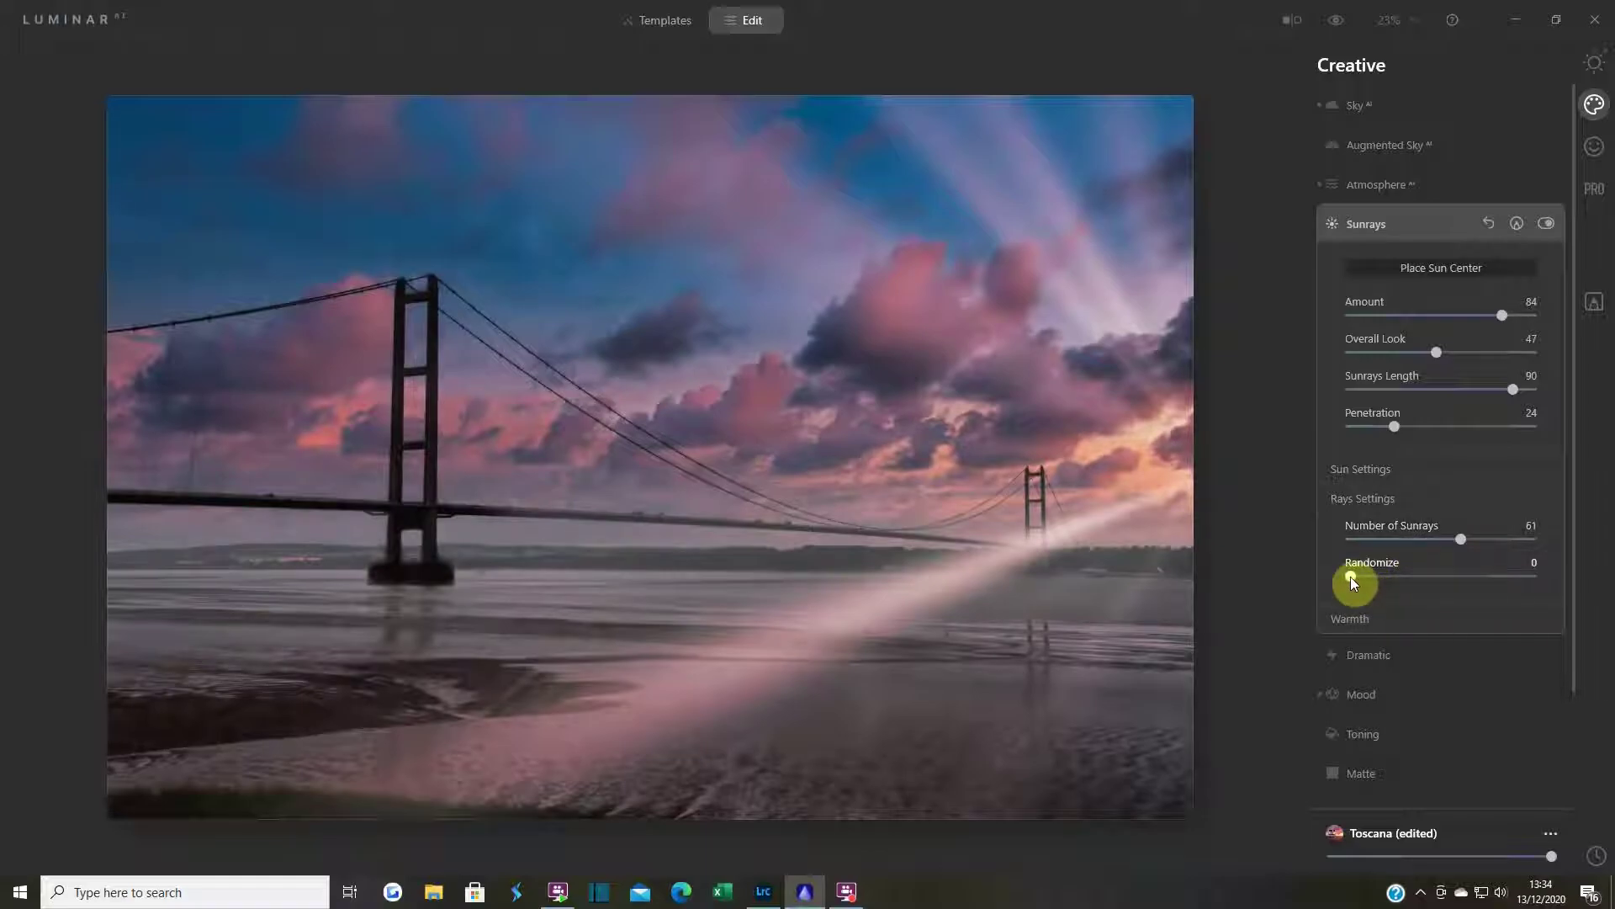
drag(1351, 577, 1378, 574)
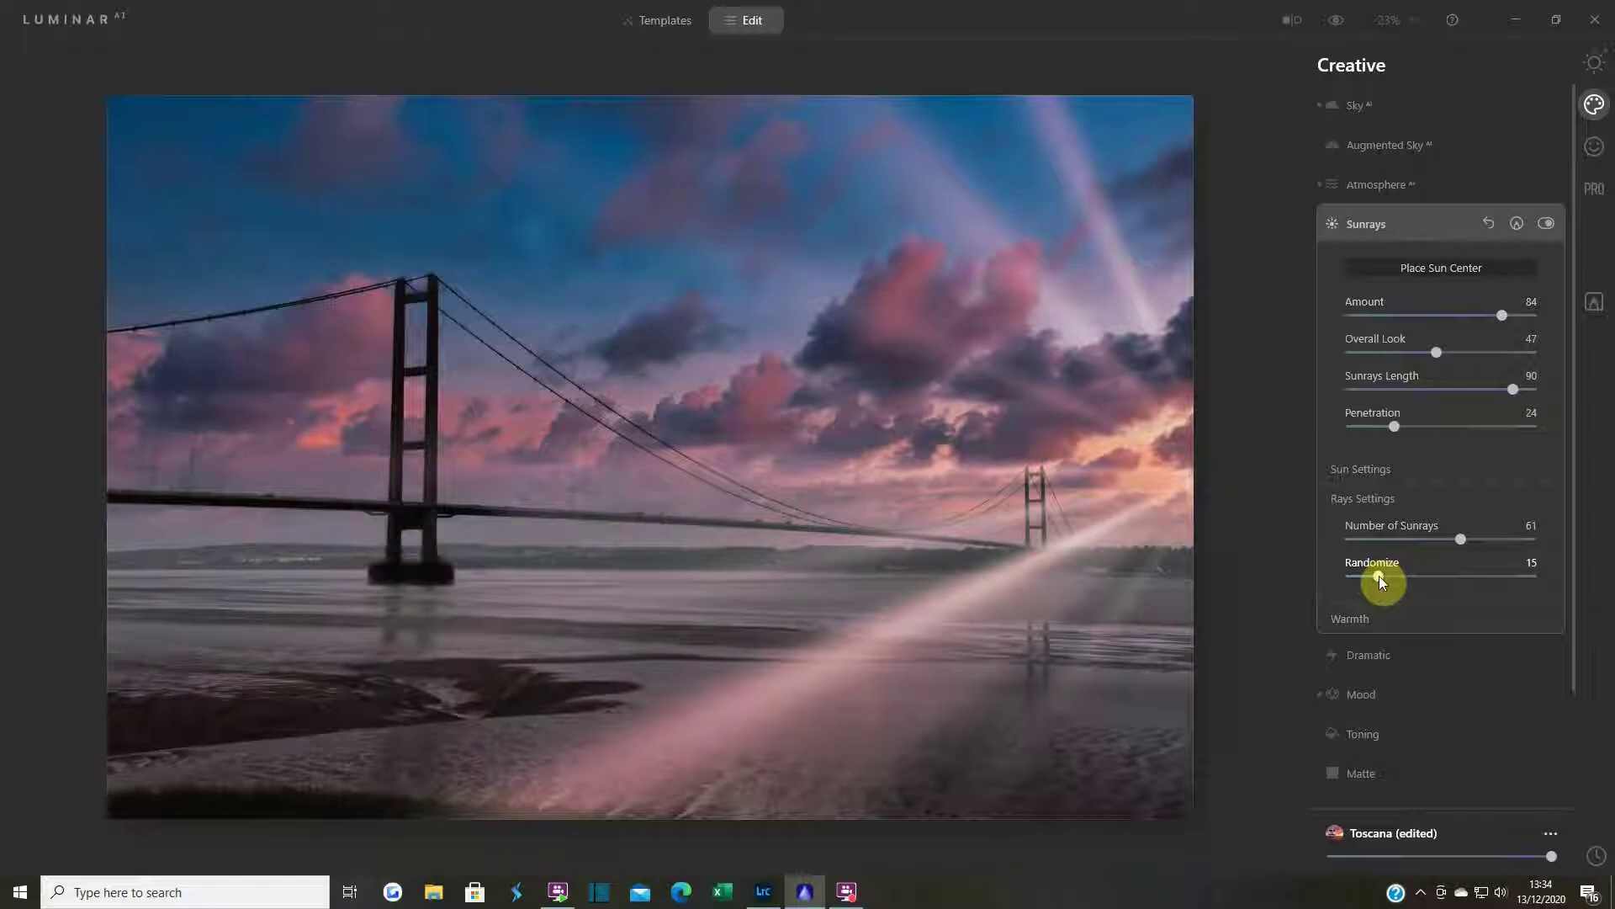
drag(1380, 576, 1386, 576)
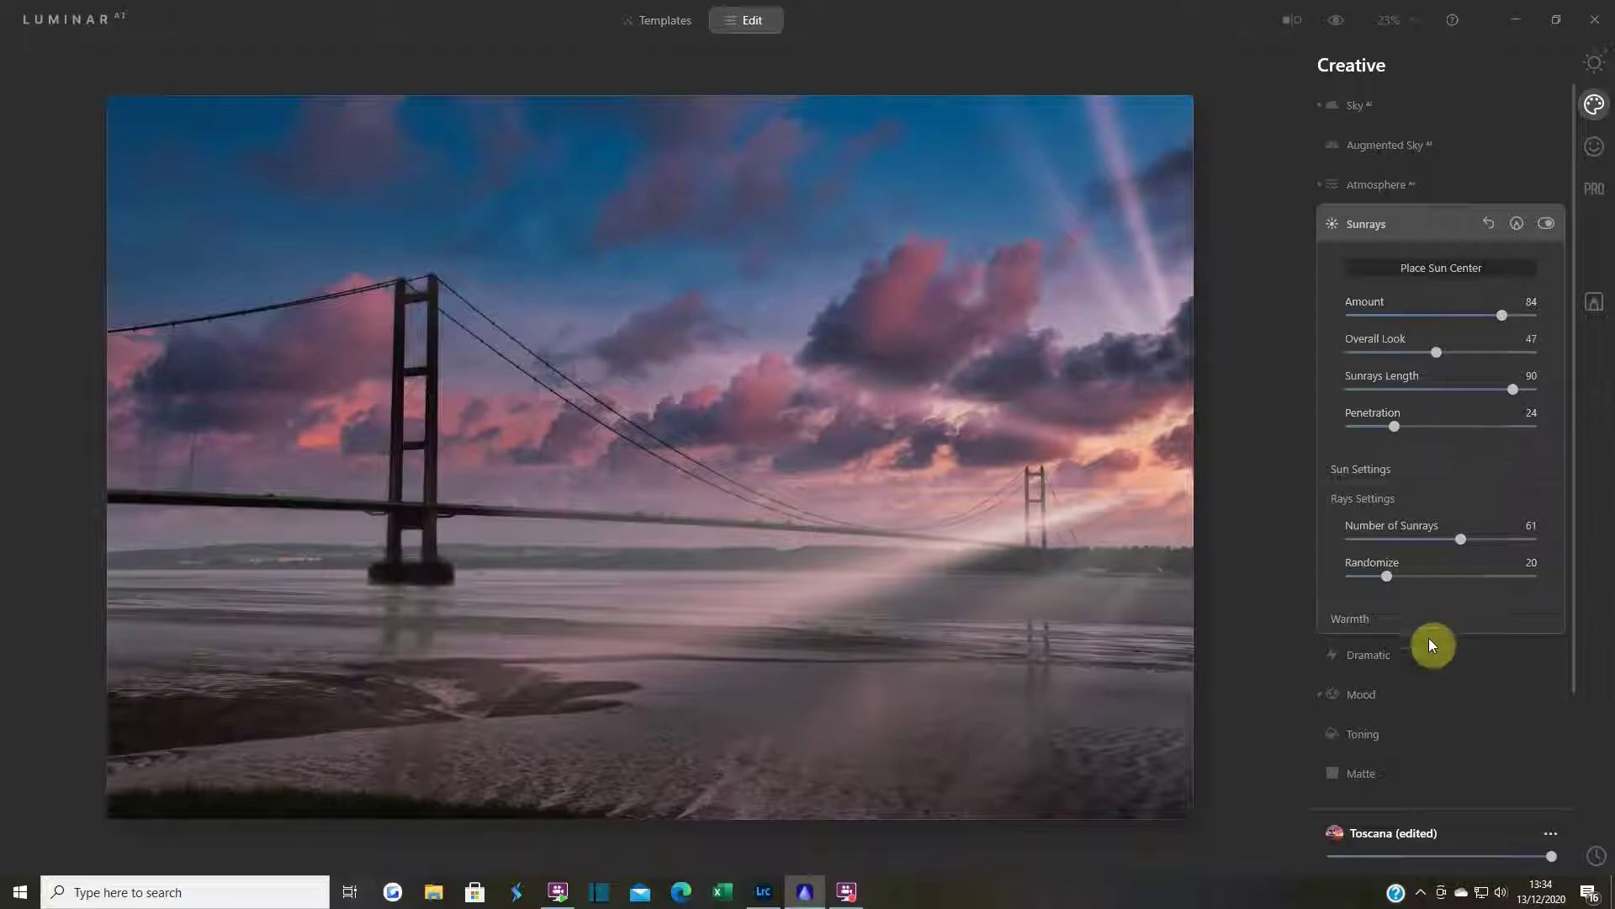
click(1357, 619)
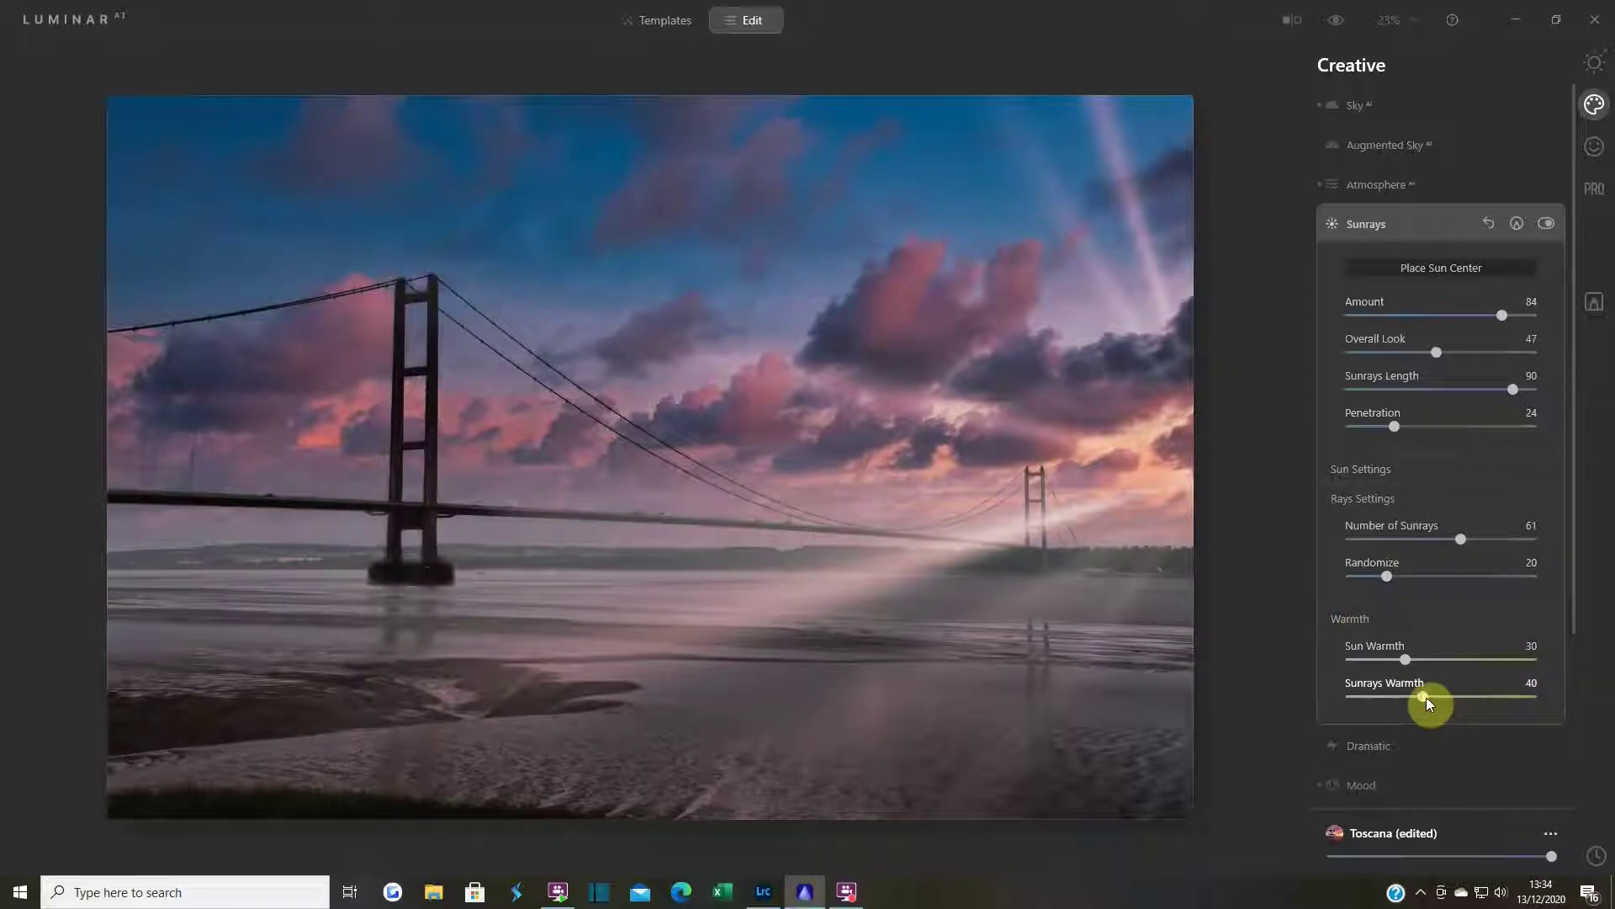
drag(1426, 696, 1467, 698)
- Add a paint mask to the Sunrays and erase rays from the sky near the tower with a softened brush
click(1517, 224)
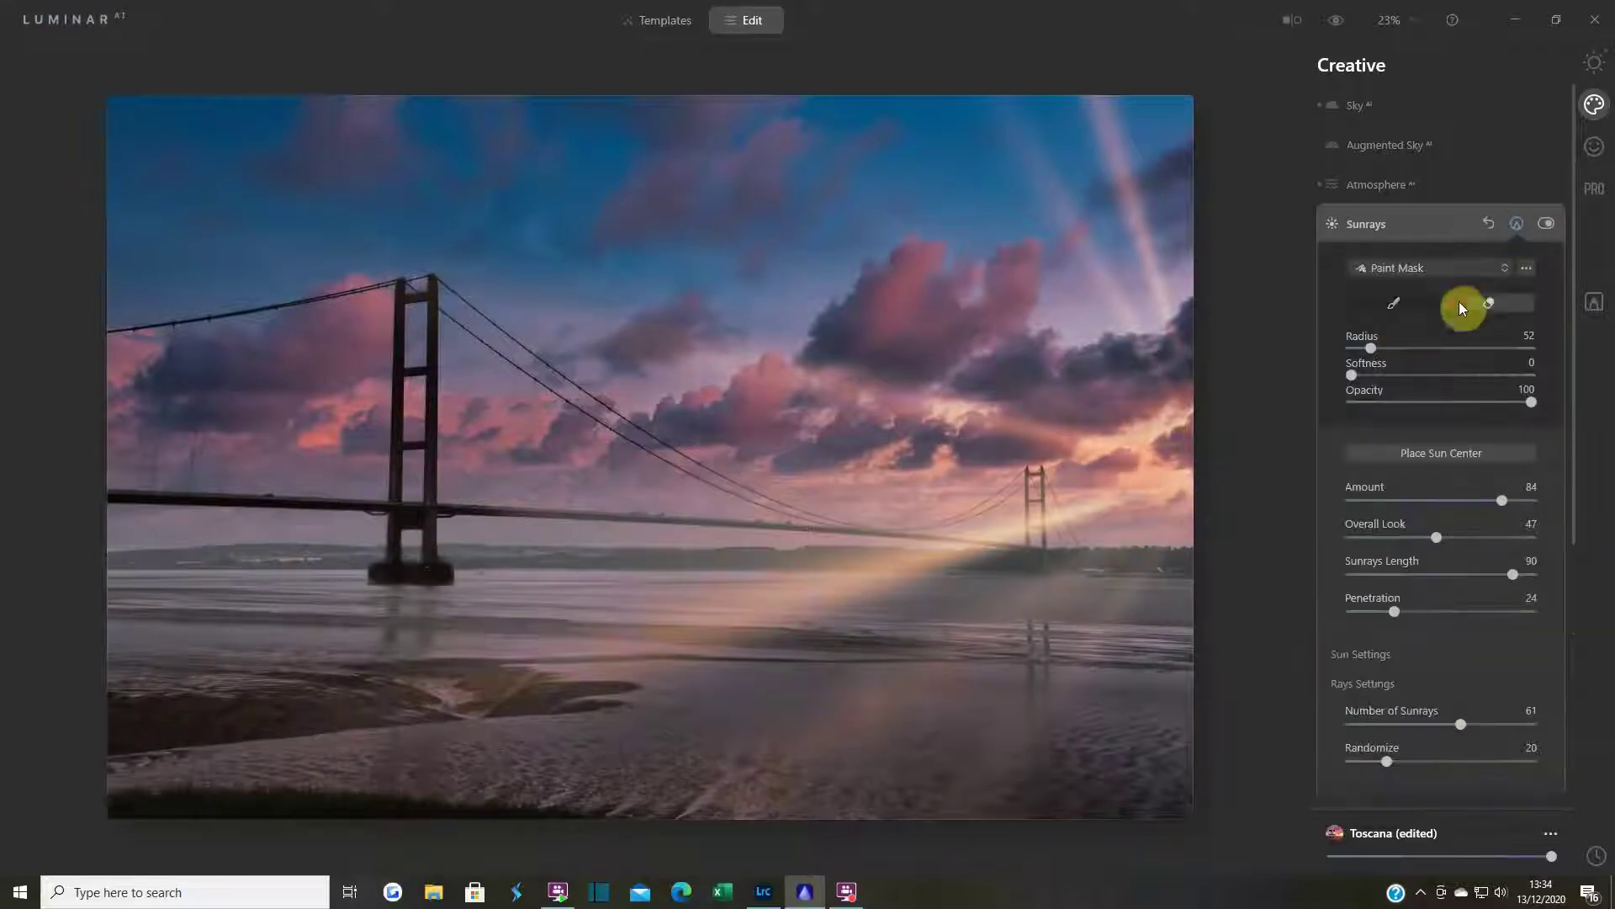
scroll(1169, 455, up, 4)
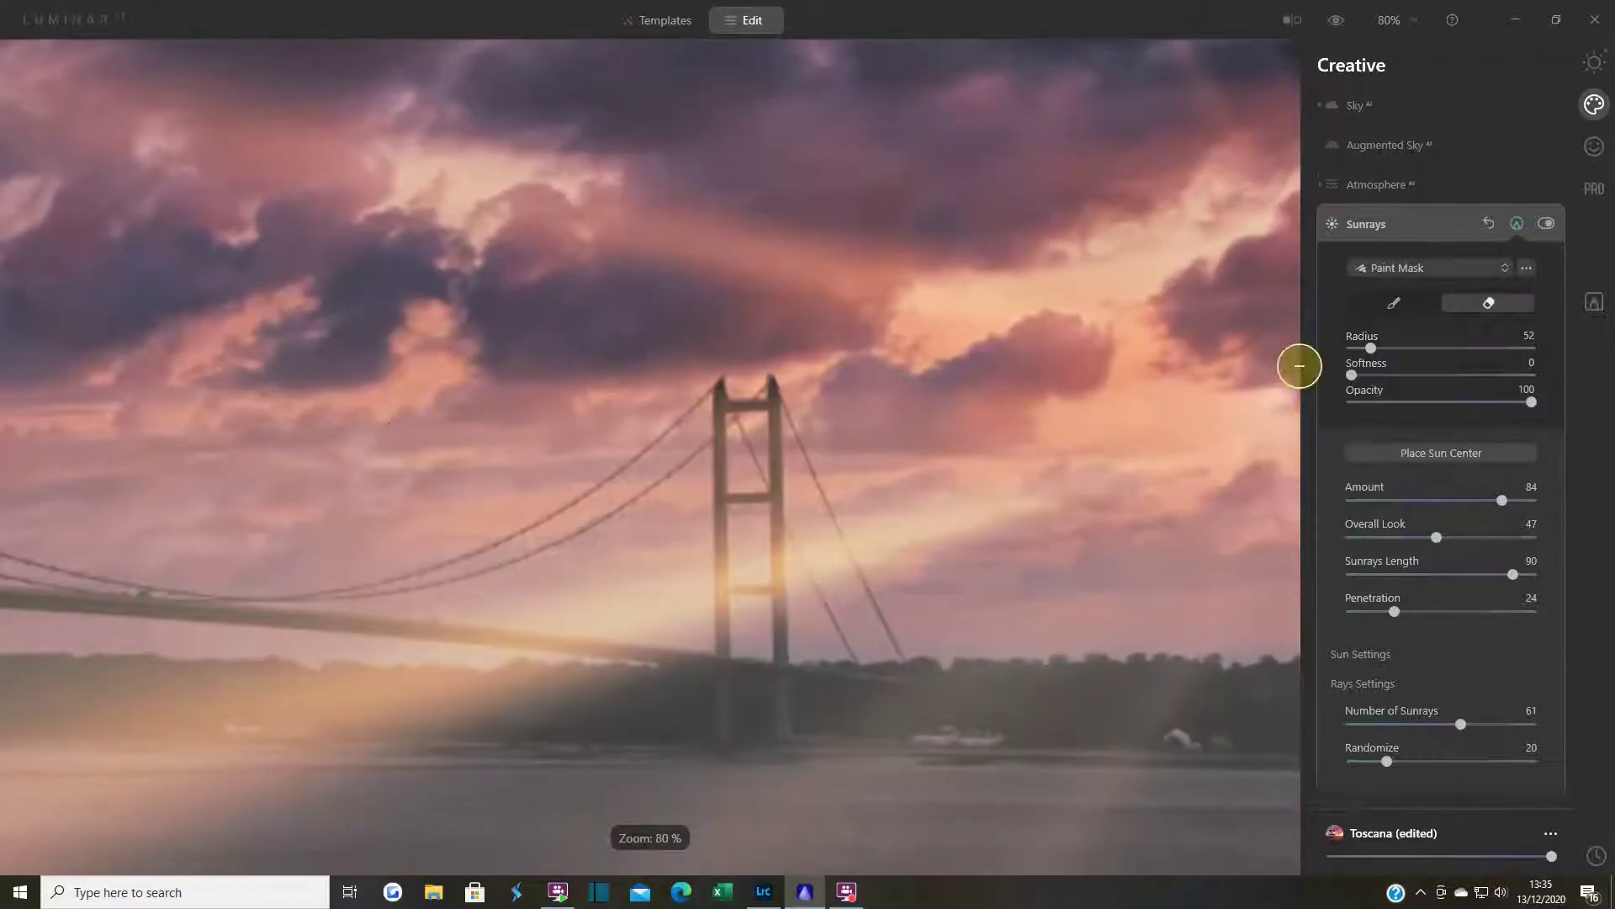
drag(1363, 373, 1488, 376)
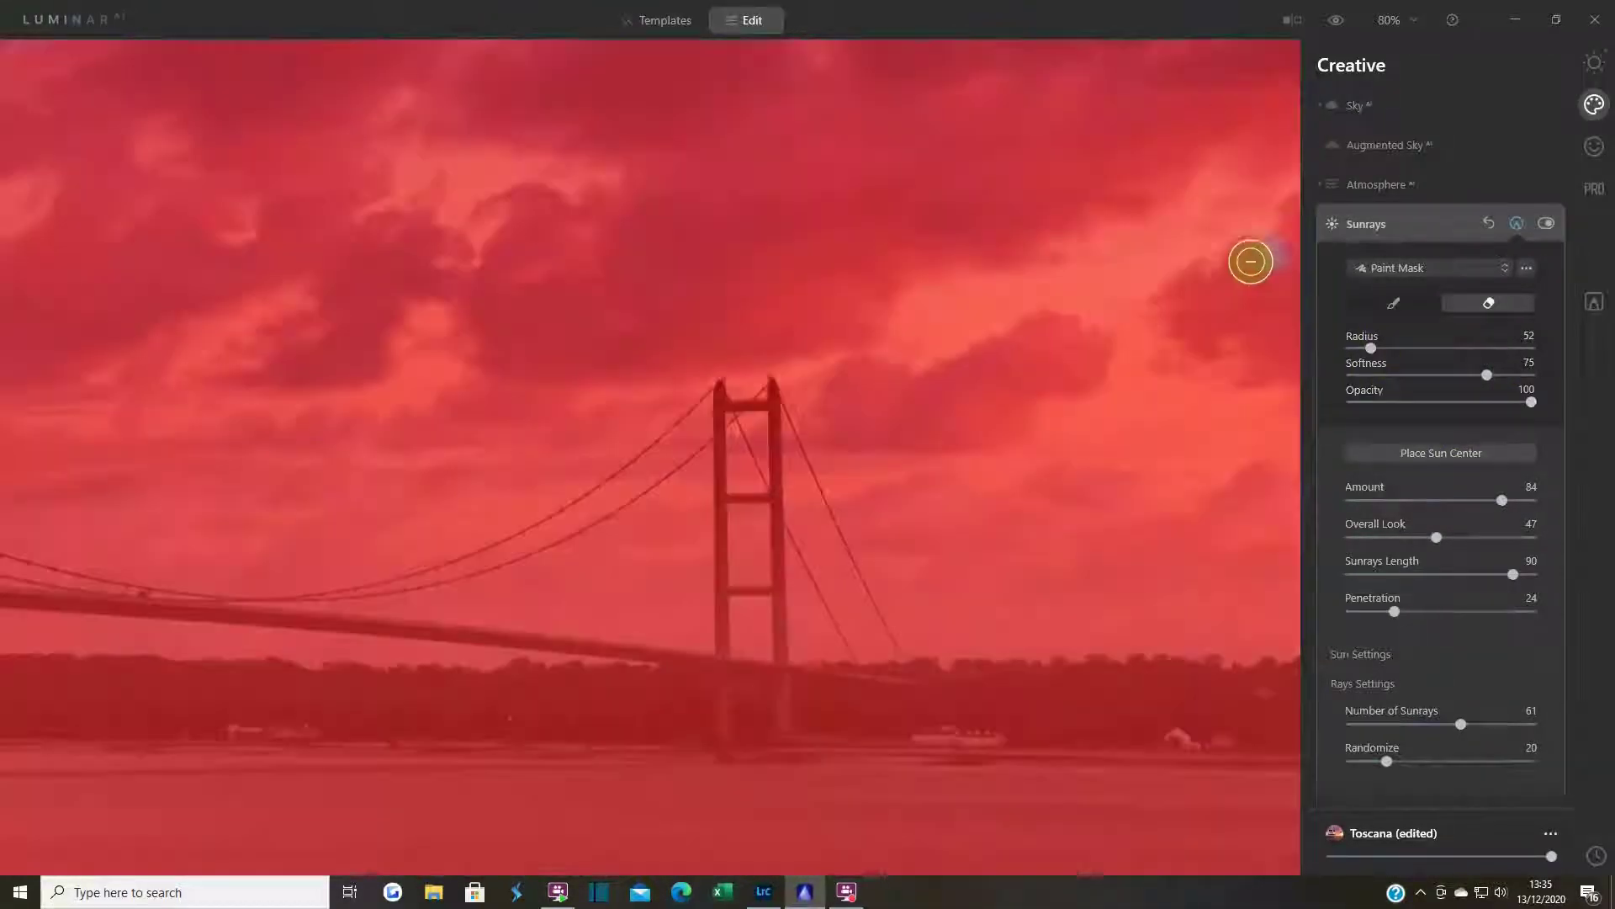
mouse_move(1248, 260)
mouse_down()
mouse_move(1199, 303)
mouse_move(1286, 374)
mouse_move(1284, 276)
mouse_move(1303, 342)
mouse_move(1299, 244)
mouse_move(1271, 286)
mouse_move(1212, 308)
mouse_move(1288, 349)
mouse_up()
drag(1204, 307, 1178, 308)
drag(1487, 376, 1506, 375)
mouse_move(1269, 277)
mouse_down()
mouse_move(1290, 214)
mouse_move(1236, 290)
mouse_move(1183, 303)
mouse_up()
- Enlarge the eraser and remove rays from the lower right, around the far tower and across the photo
scroll(1098, 448, down, 2)
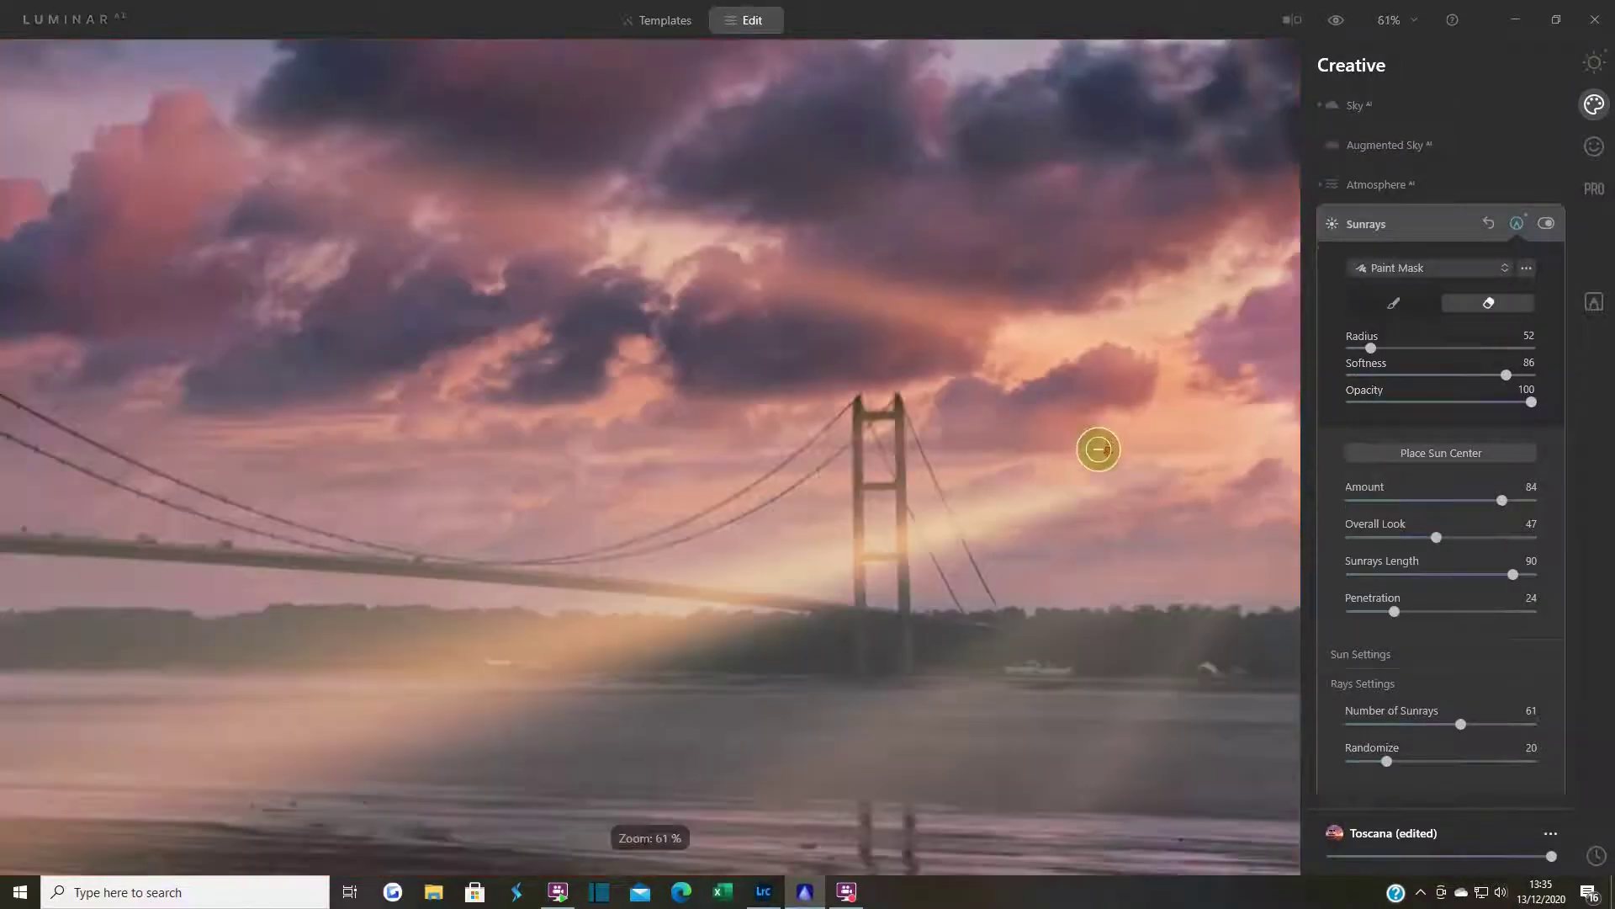
scroll(1099, 448, down, 3)
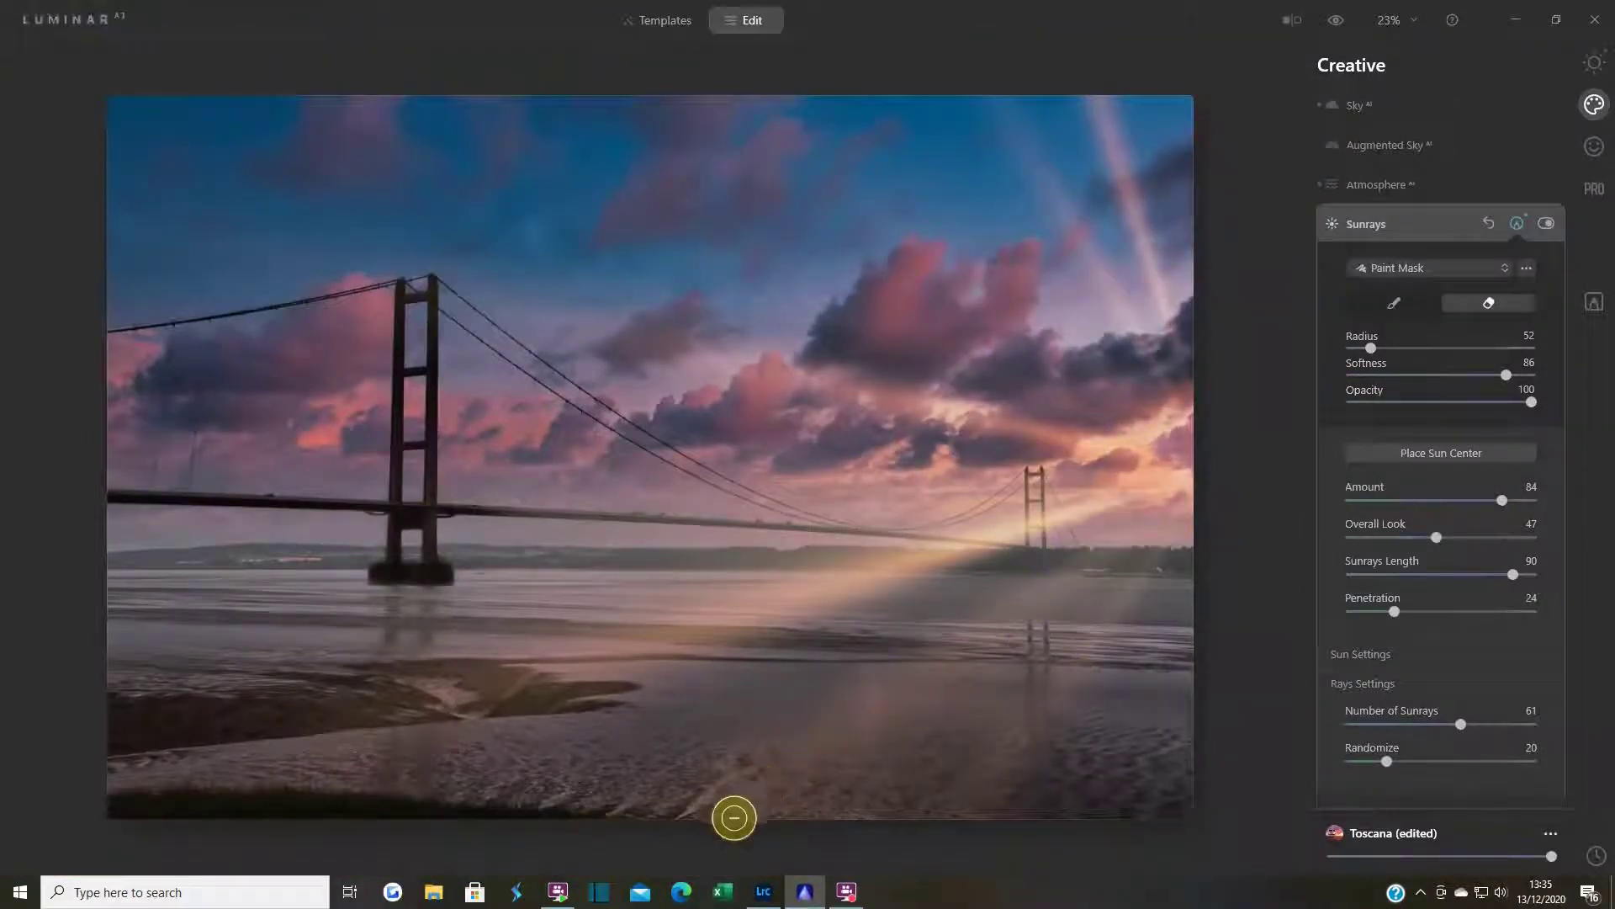
key(bracketright)
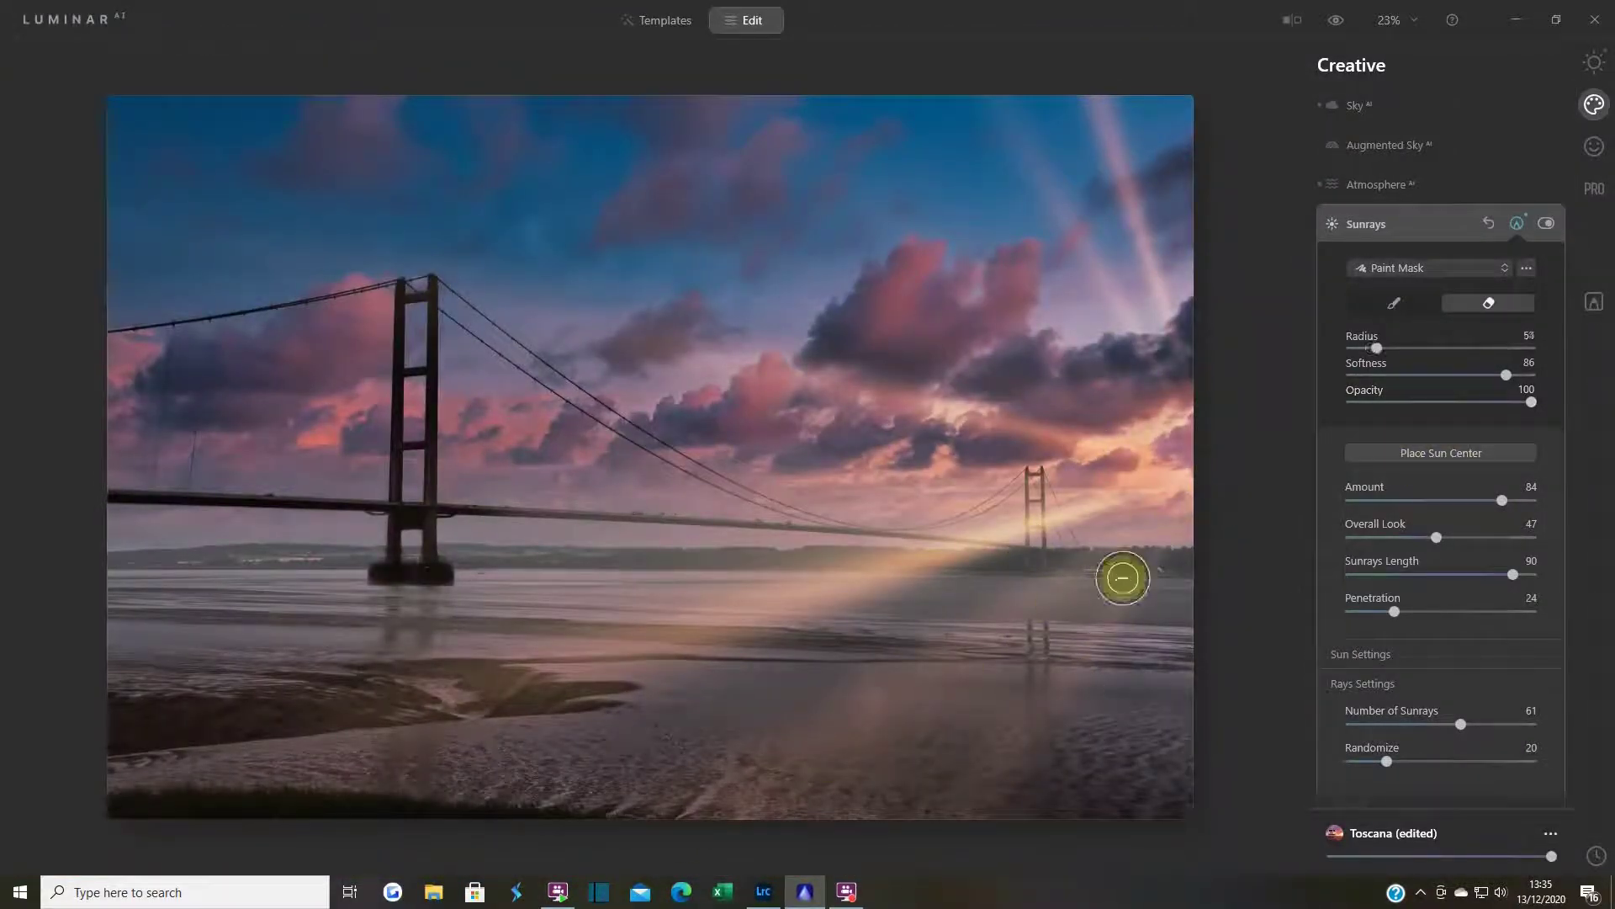
key(bracketright)
key(bracketright)
key(bracketright)
key(bracketright)
key(bracketright)
mouse_move(967, 665)
mouse_down()
mouse_move(858, 729)
mouse_move(1082, 703)
mouse_move(1195, 715)
mouse_move(696, 797)
mouse_move(721, 750)
mouse_move(519, 817)
mouse_up()
key(bracketleft)
key(bracketleft)
key(bracketleft)
key(bracketleft)
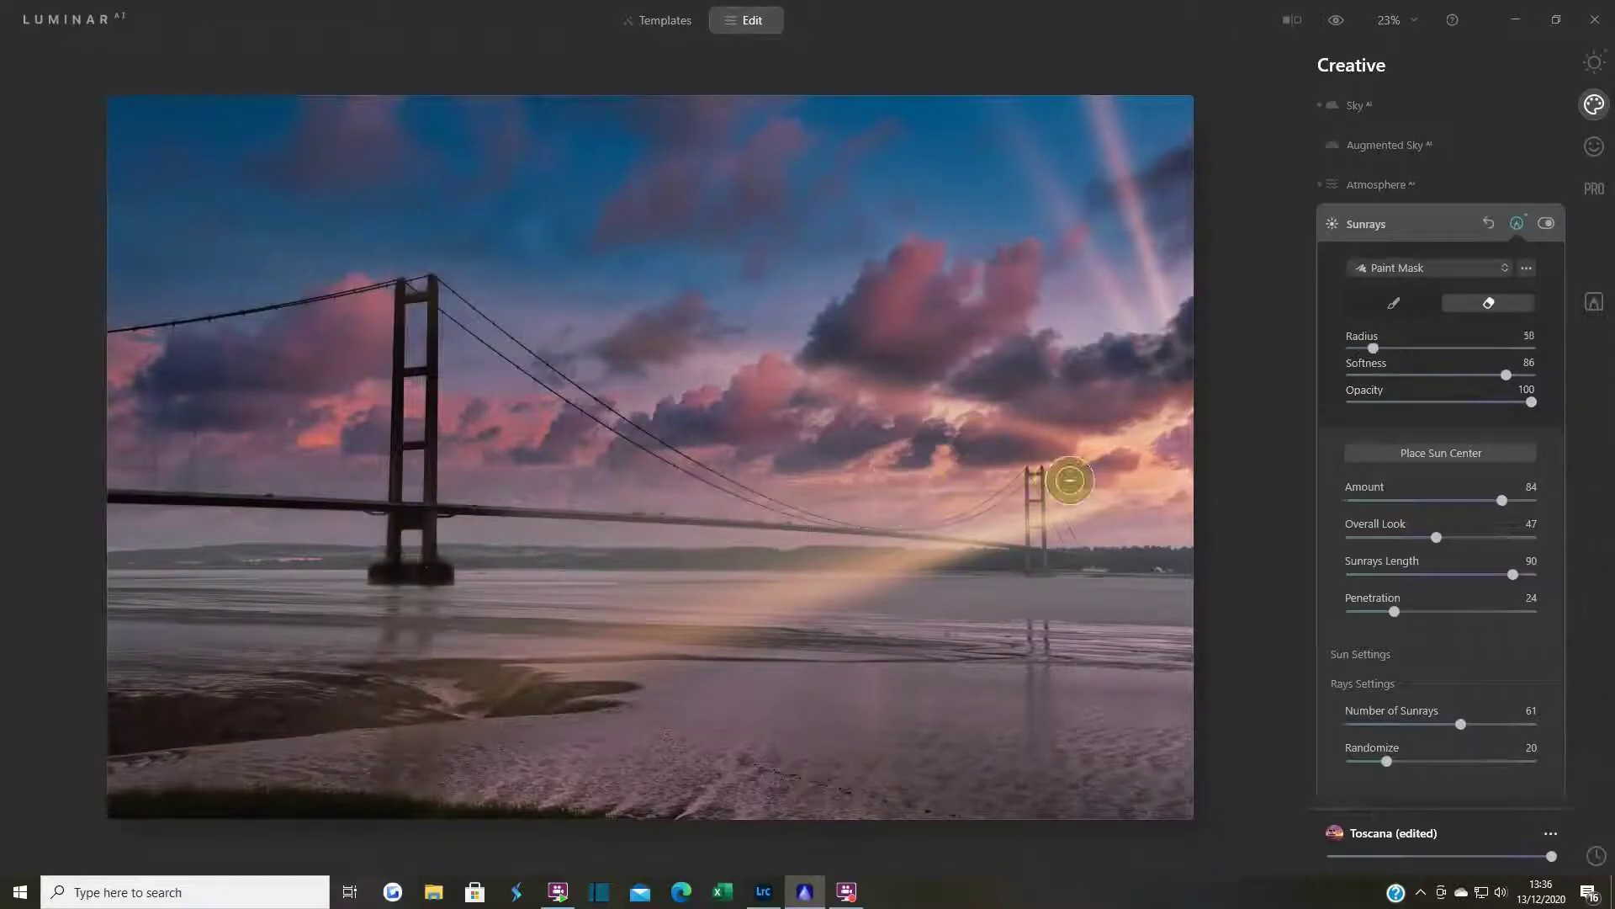
drag(1070, 480, 302, 664)
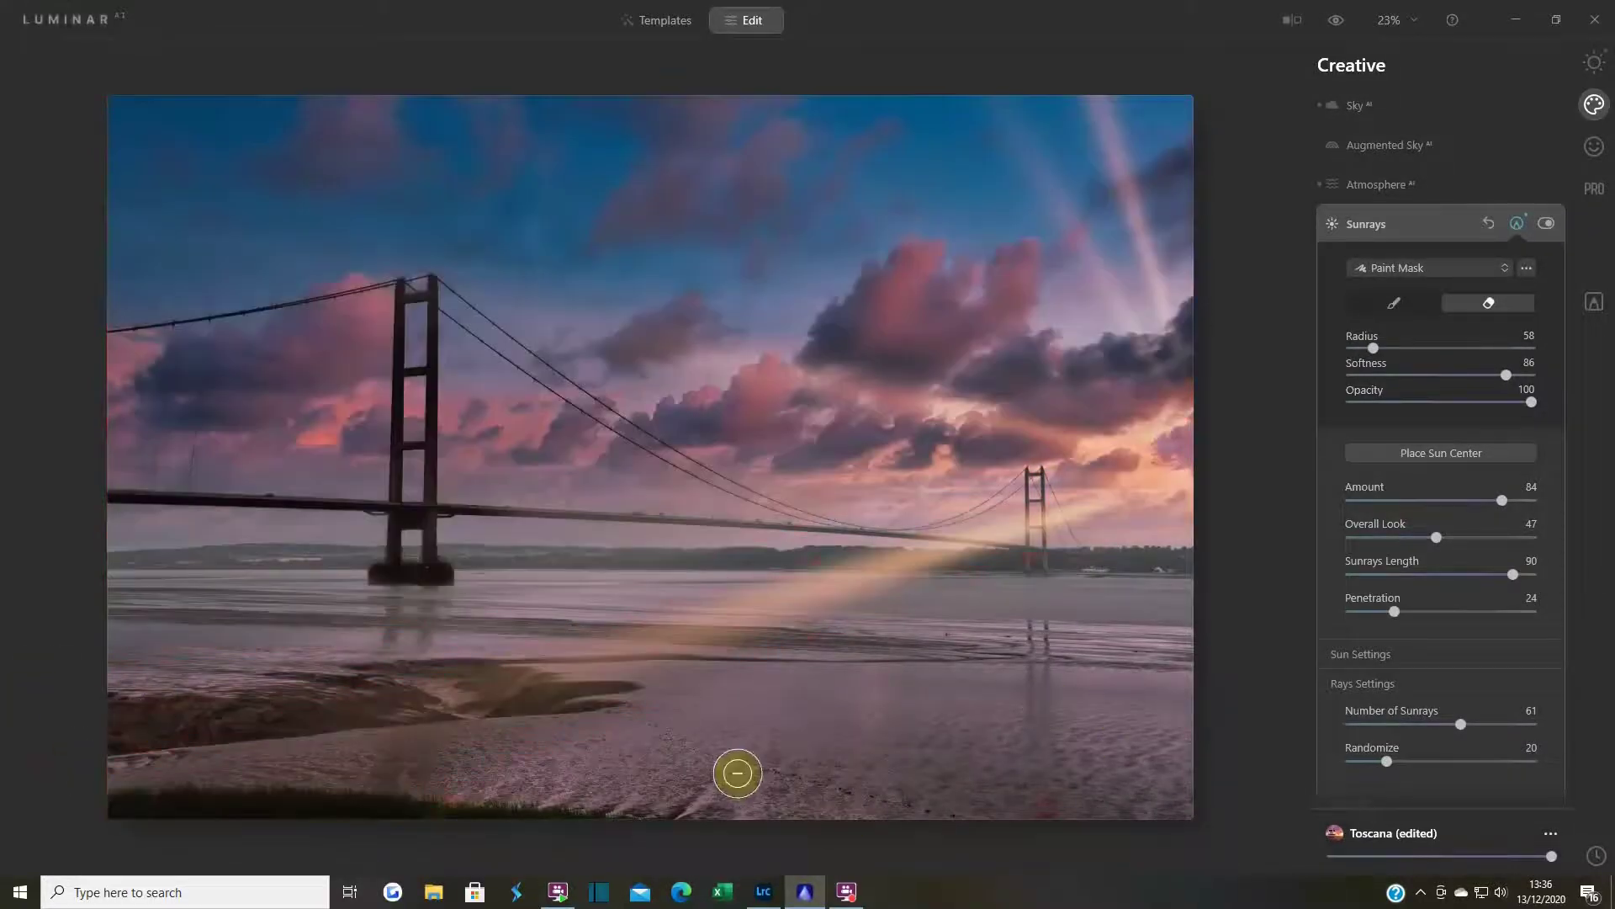
drag(1049, 487, 791, 421)
key(bracketright)
key(bracketright)
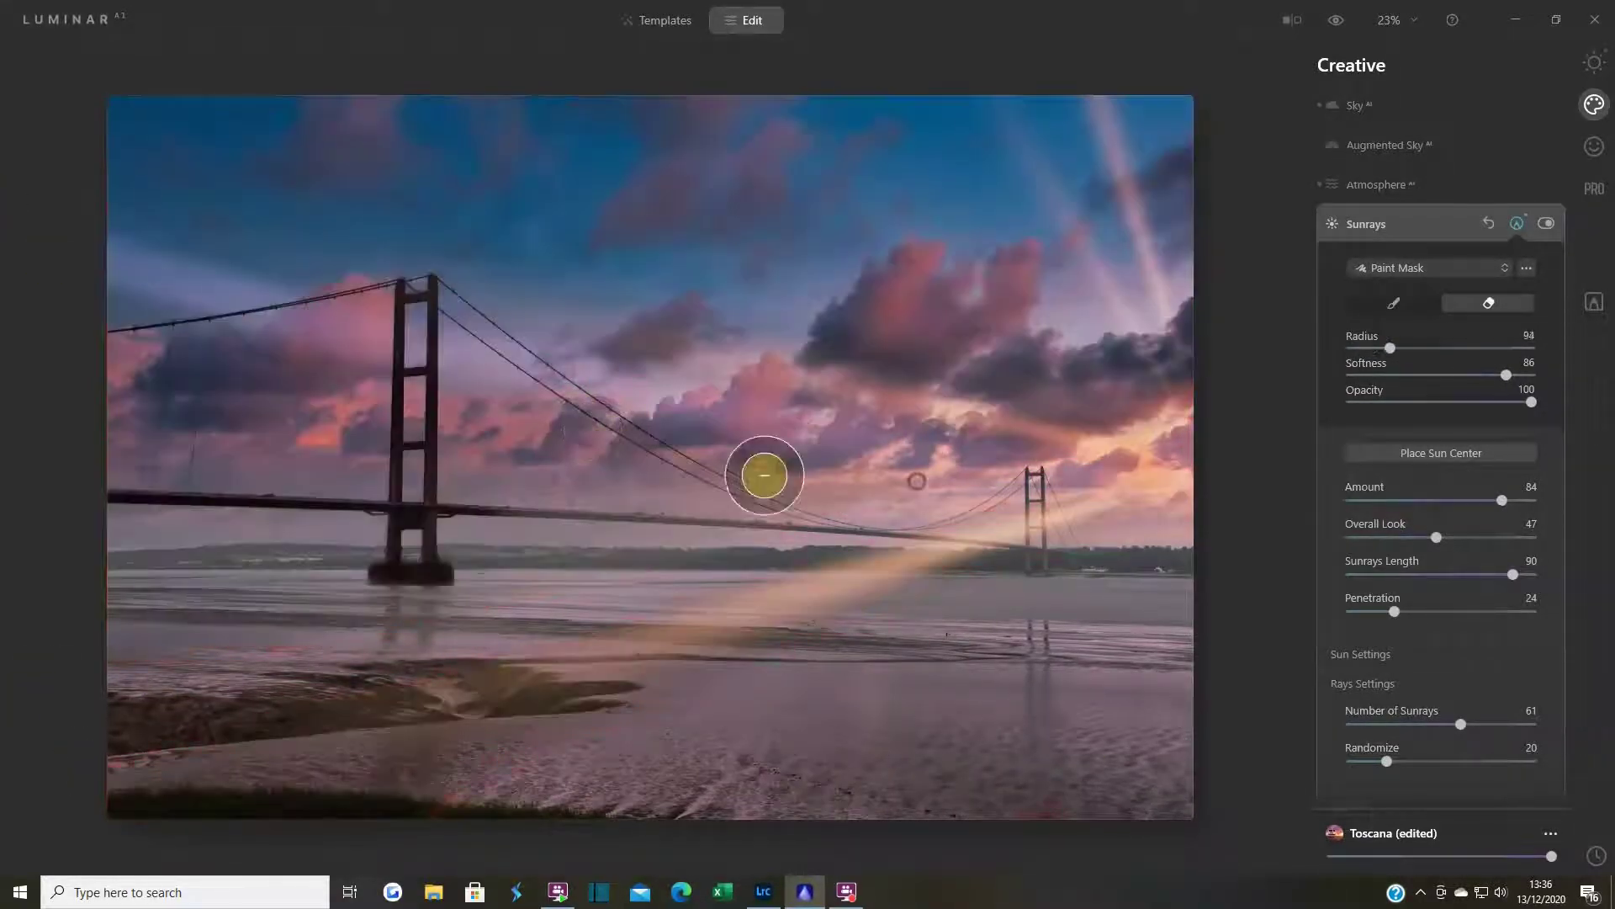
mouse_move(764, 475)
mouse_down()
mouse_move(588, 527)
mouse_move(711, 563)
mouse_move(187, 625)
mouse_move(388, 463)
mouse_up()
- Erase the ray bands from the upper and top-left sky with a larger brush
key(bracketleft)
key(bracketleft)
key(bracketleft)
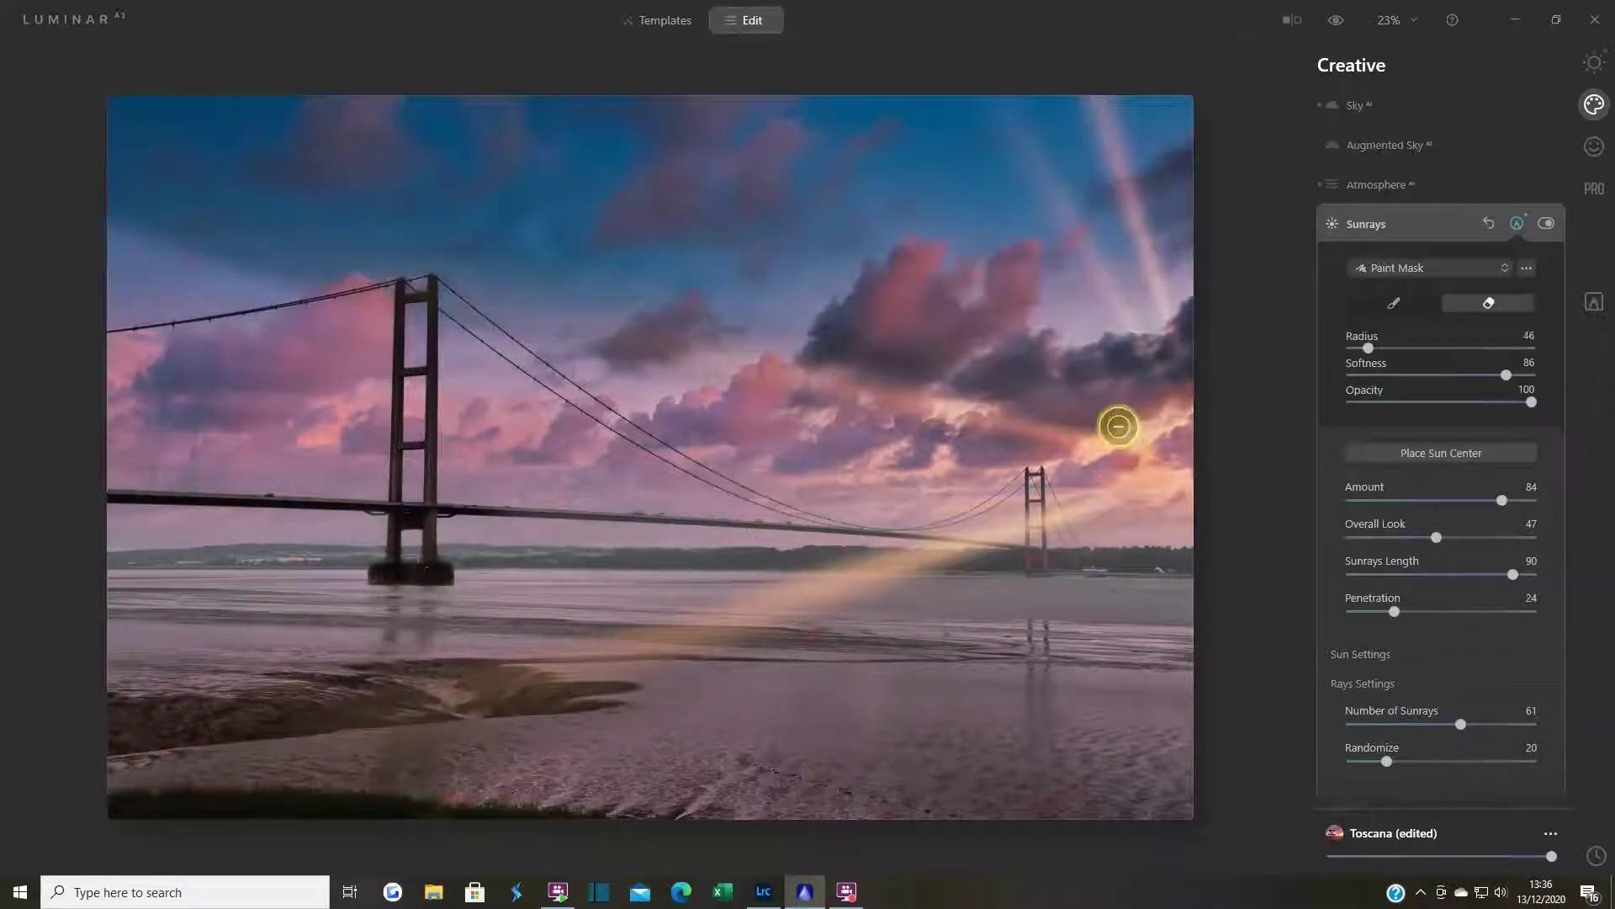
key(bracketright)
mouse_move(1118, 426)
mouse_down()
mouse_move(213, 174)
mouse_move(118, 126)
mouse_up()
drag(1022, 219, 930, 63)
key(bracketright)
key(bracketright)
mouse_move(1064, 364)
mouse_down()
mouse_move(948, 130)
mouse_move(942, 168)
mouse_move(177, 135)
mouse_move(352, 129)
mouse_up()
mouse_move(547, 97)
mouse_down()
mouse_move(415, 115)
mouse_move(725, 158)
mouse_move(448, 145)
mouse_move(282, 86)
mouse_up()
drag(748, 296, 199, 178)
- Clear the remaining rays around the near tower and the upper sky, leaving the beam on the water
key(bracketright)
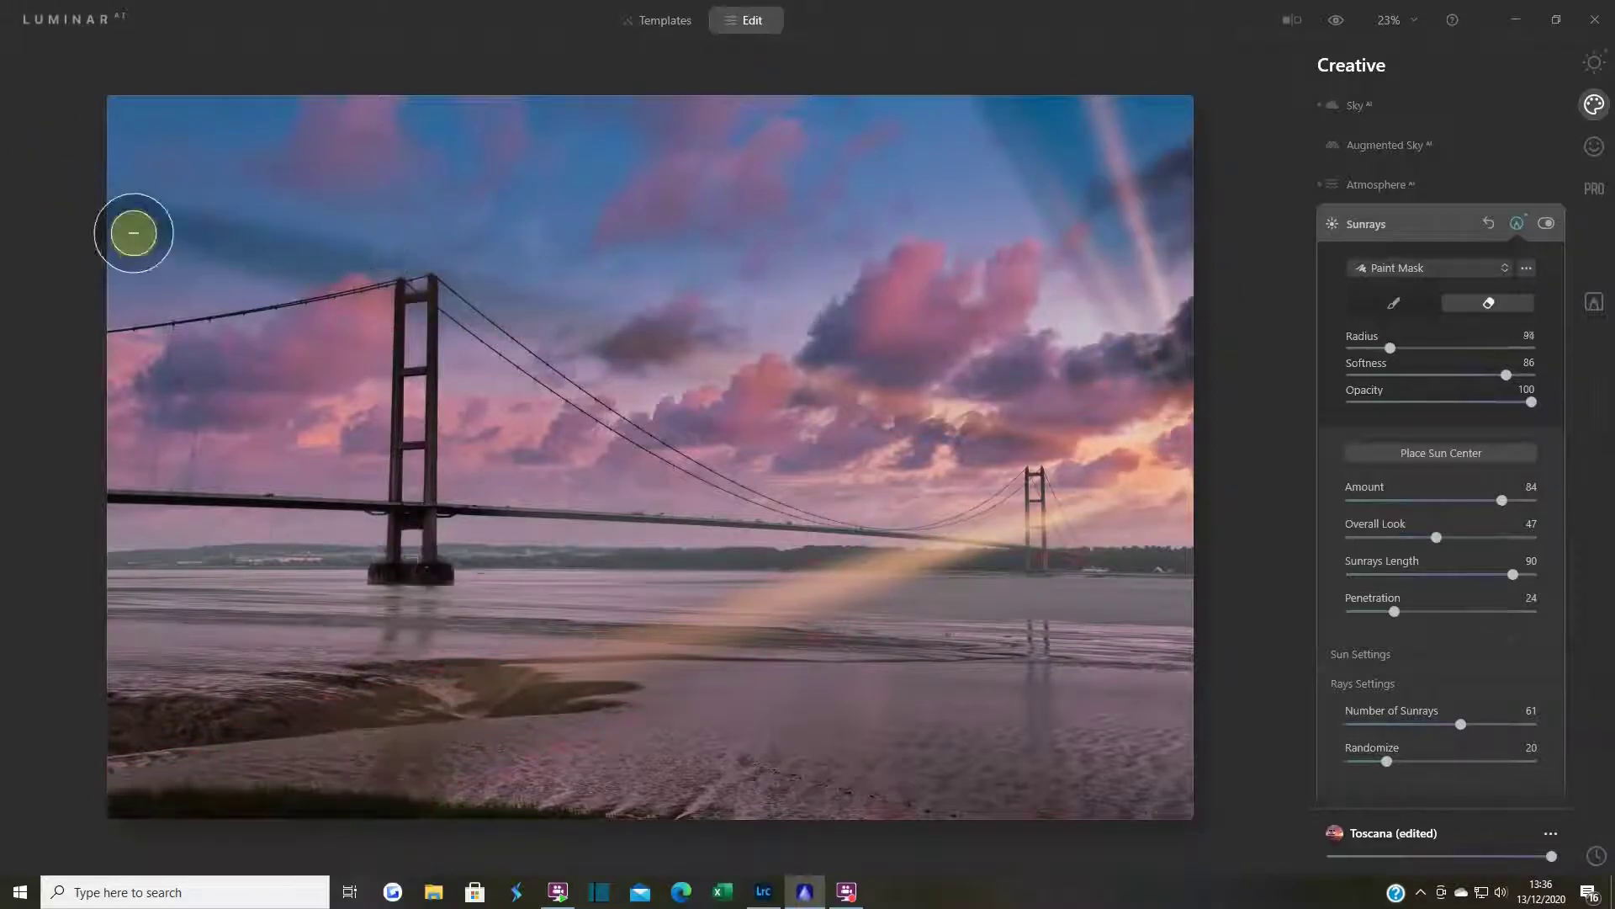
key(bracketright)
key(bracketright)
key(bracketright)
key(bracketright)
key(bracketright)
key(bracketright)
key(bracketright)
key(bracketright)
key(bracketright)
key(bracketright)
key(bracketright)
key(bracketright)
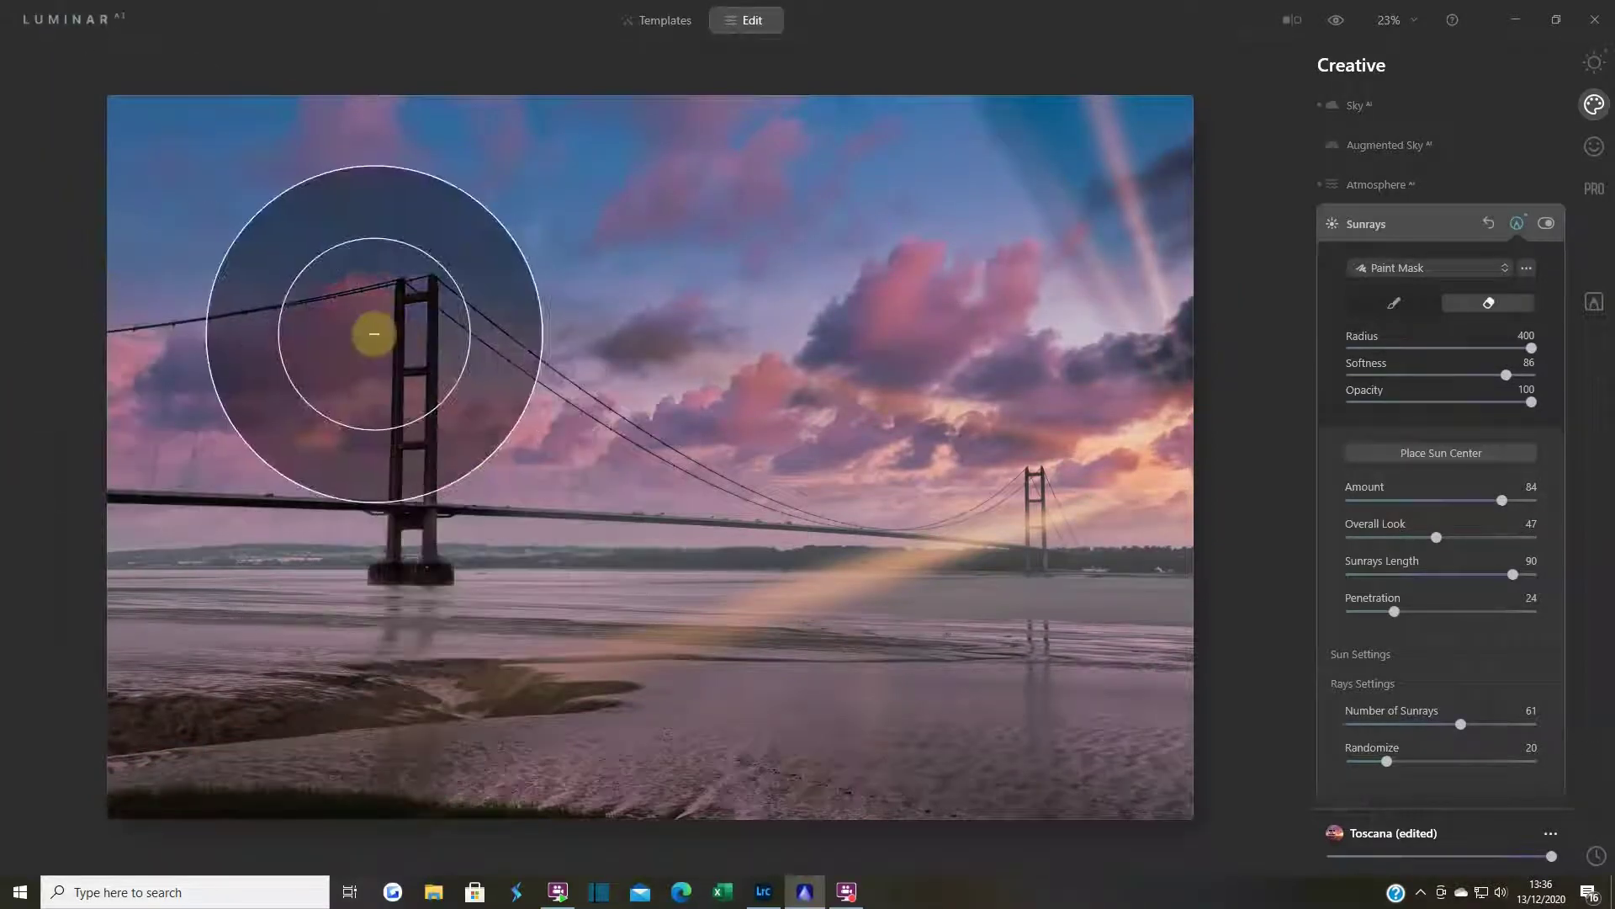
key(bracketleft)
key(bracketleft)
key(bracketleft)
key(bracketleft)
key(bracketleft)
key(bracketleft)
mouse_move(617, 786)
mouse_down()
mouse_move(133, 815)
mouse_move(210, 758)
mouse_up()
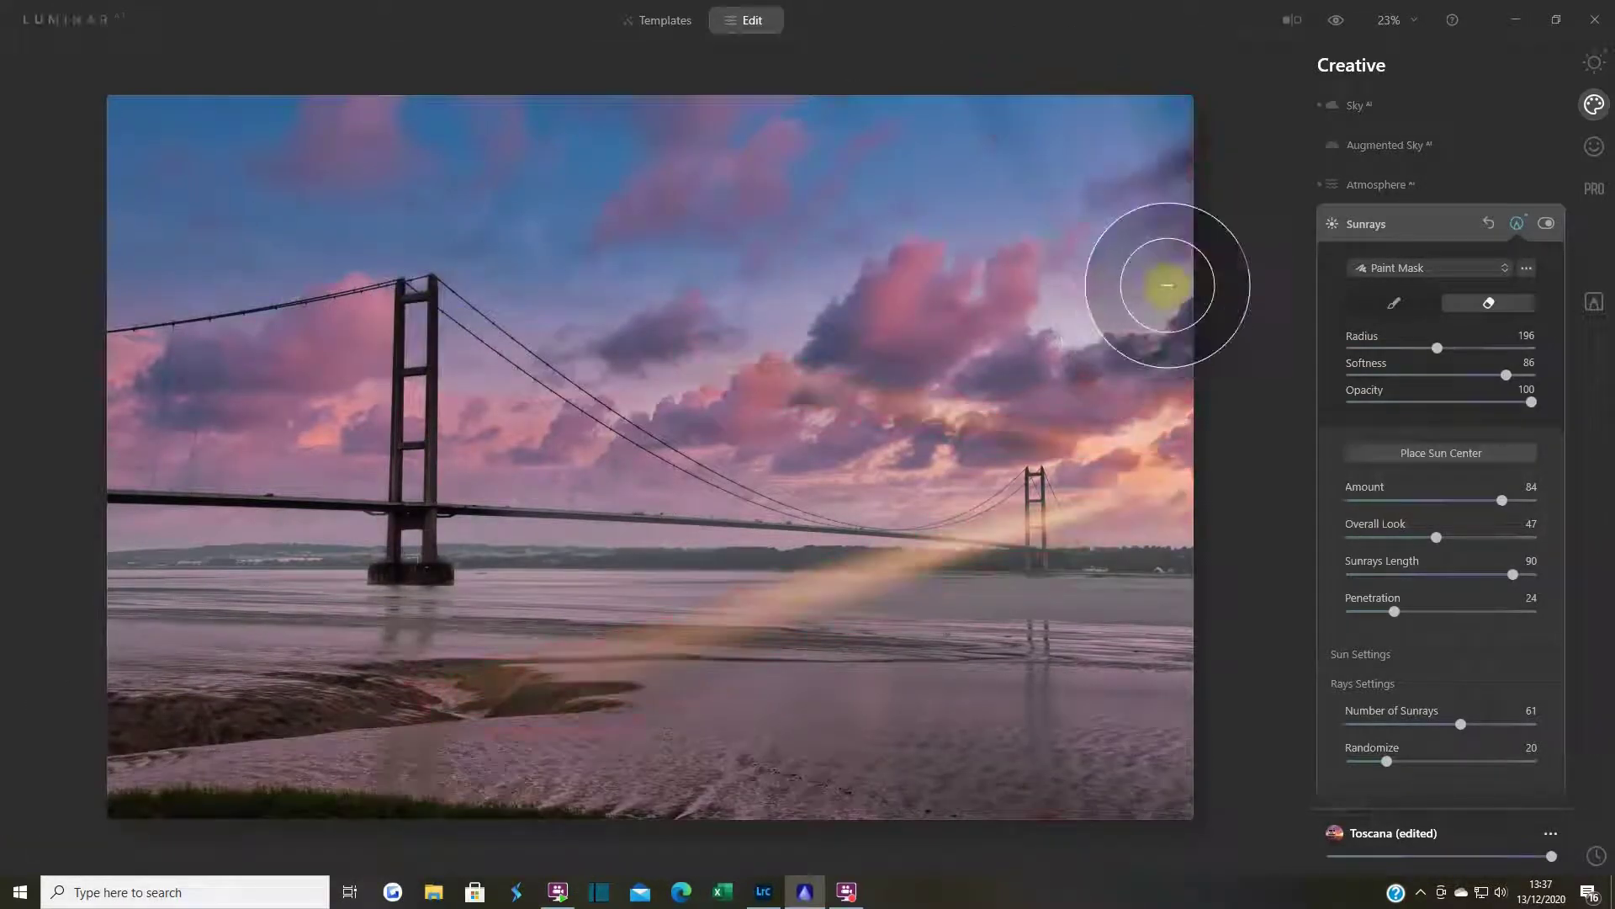
mouse_move(1167, 285)
mouse_down()
mouse_move(889, 49)
mouse_move(895, 139)
mouse_move(543, 152)
mouse_move(532, 127)
mouse_move(898, 175)
mouse_move(1235, 379)
mouse_move(834, 189)
mouse_move(1205, 341)
mouse_move(1169, 571)
mouse_move(1088, 671)
mouse_up()
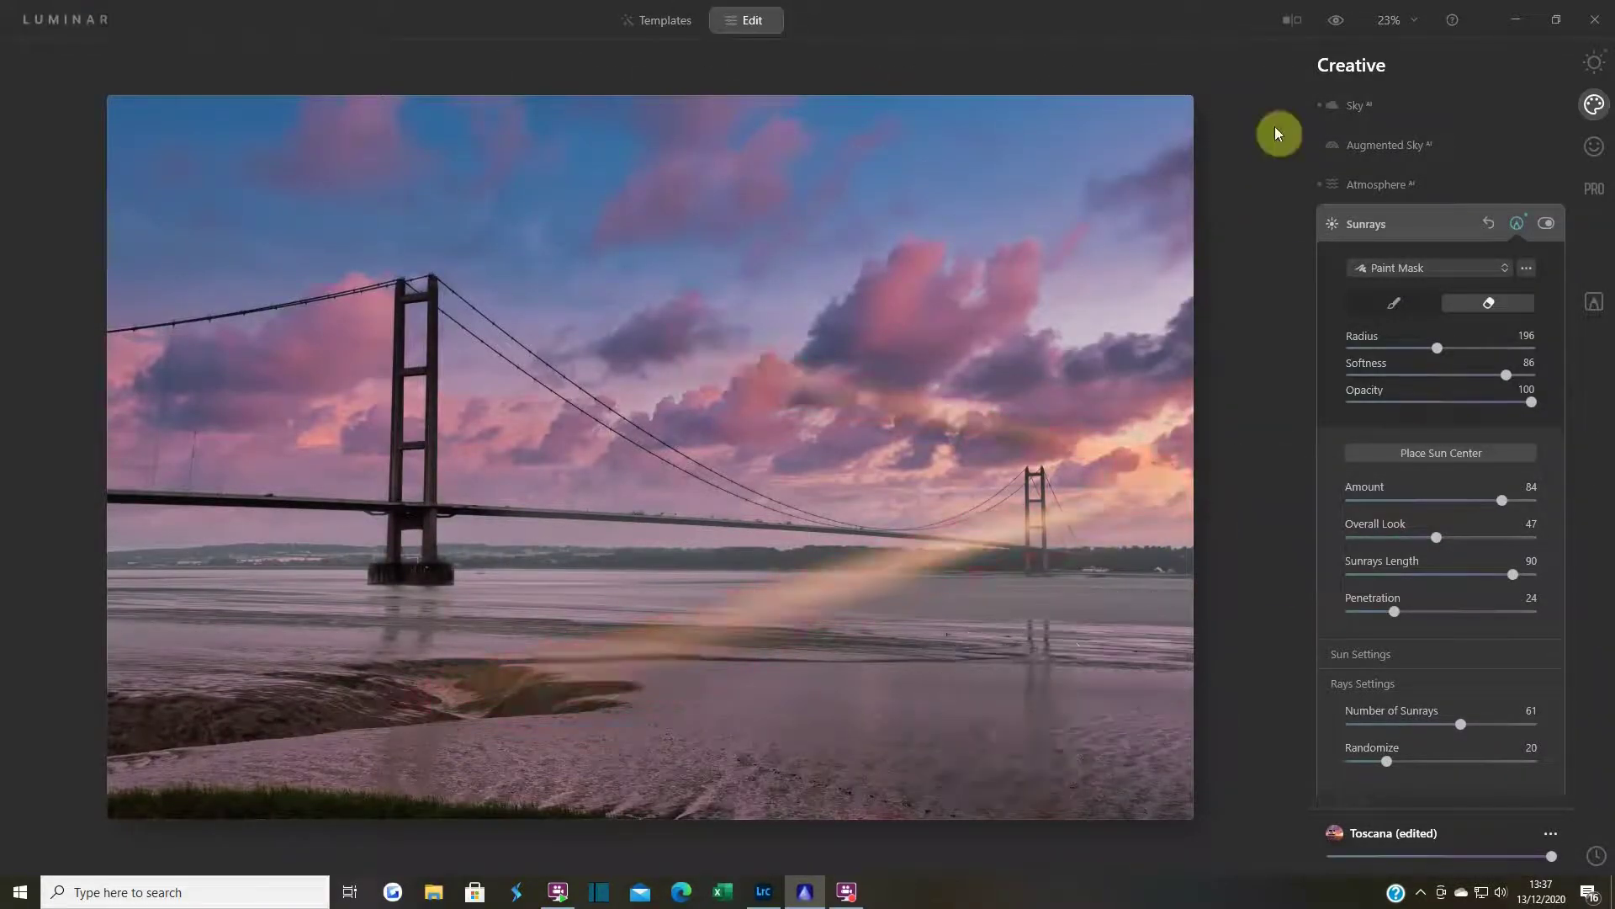
drag(774, 421, 1070, 418)
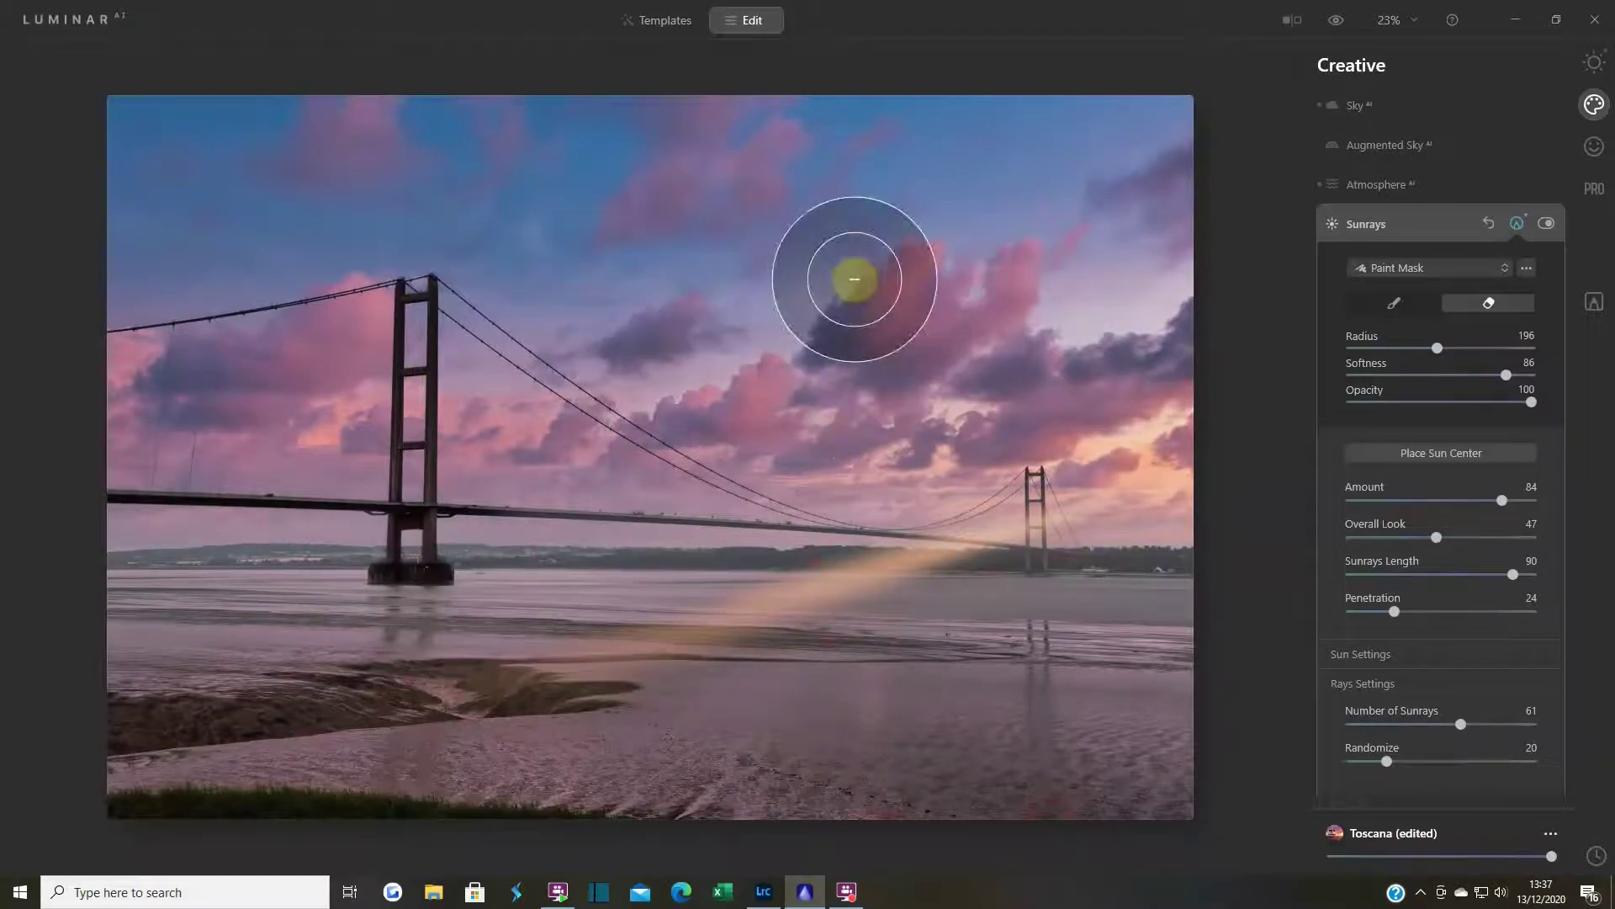
mouse_move(1154, 238)
mouse_down()
mouse_move(505, 134)
mouse_move(342, 213)
mouse_up()
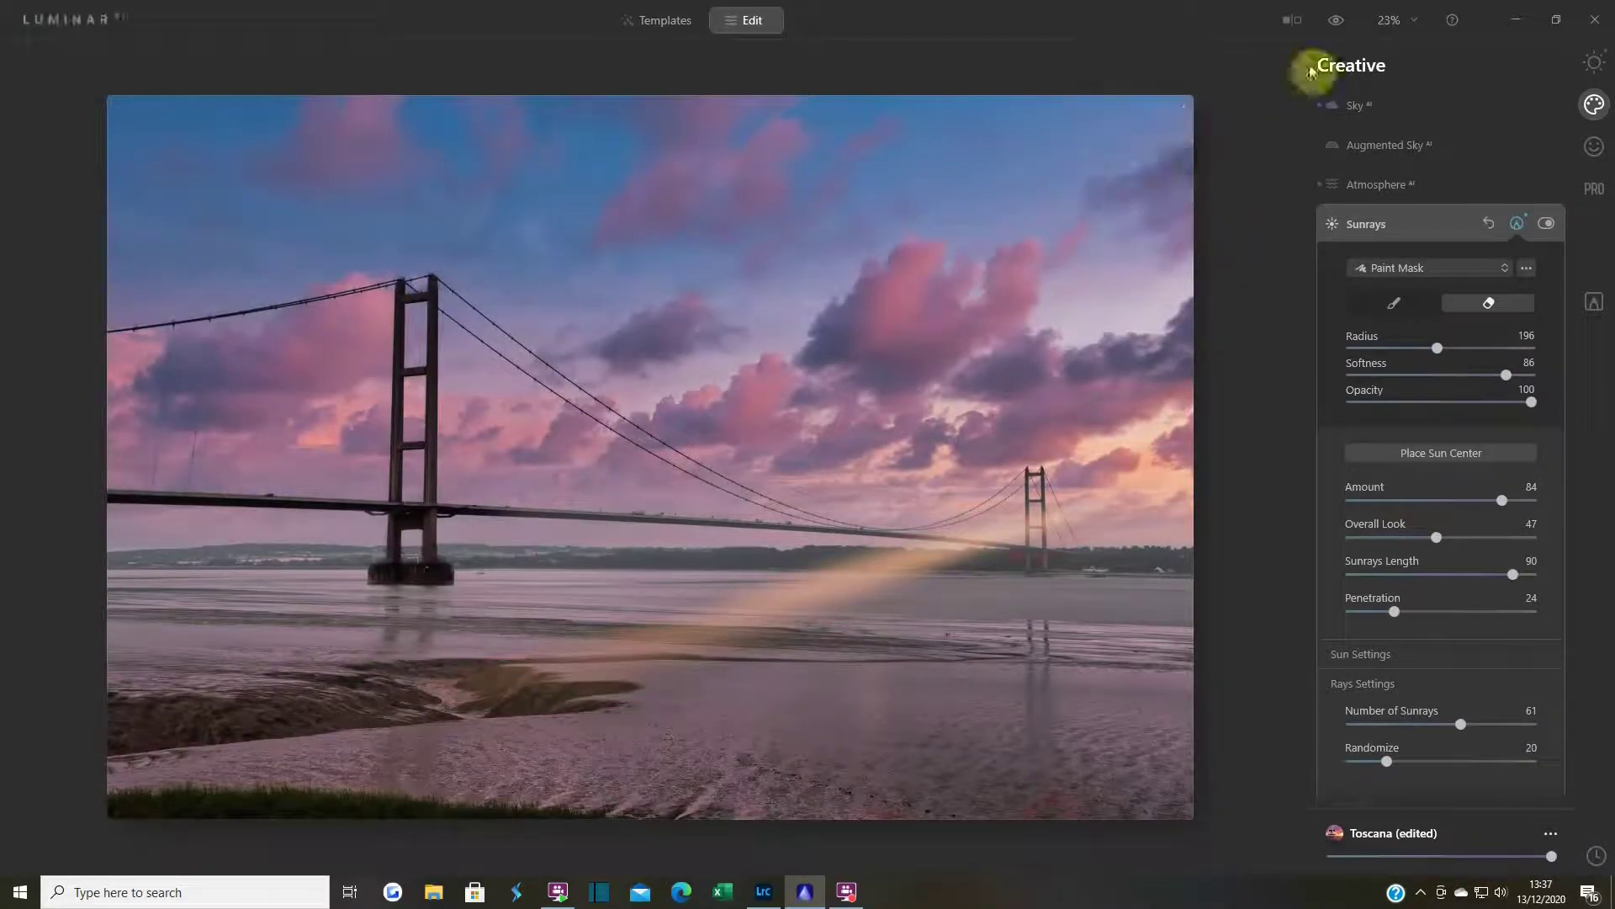
- Toggle the preview to compare the original photo against the edited sunset version
click(1338, 21)
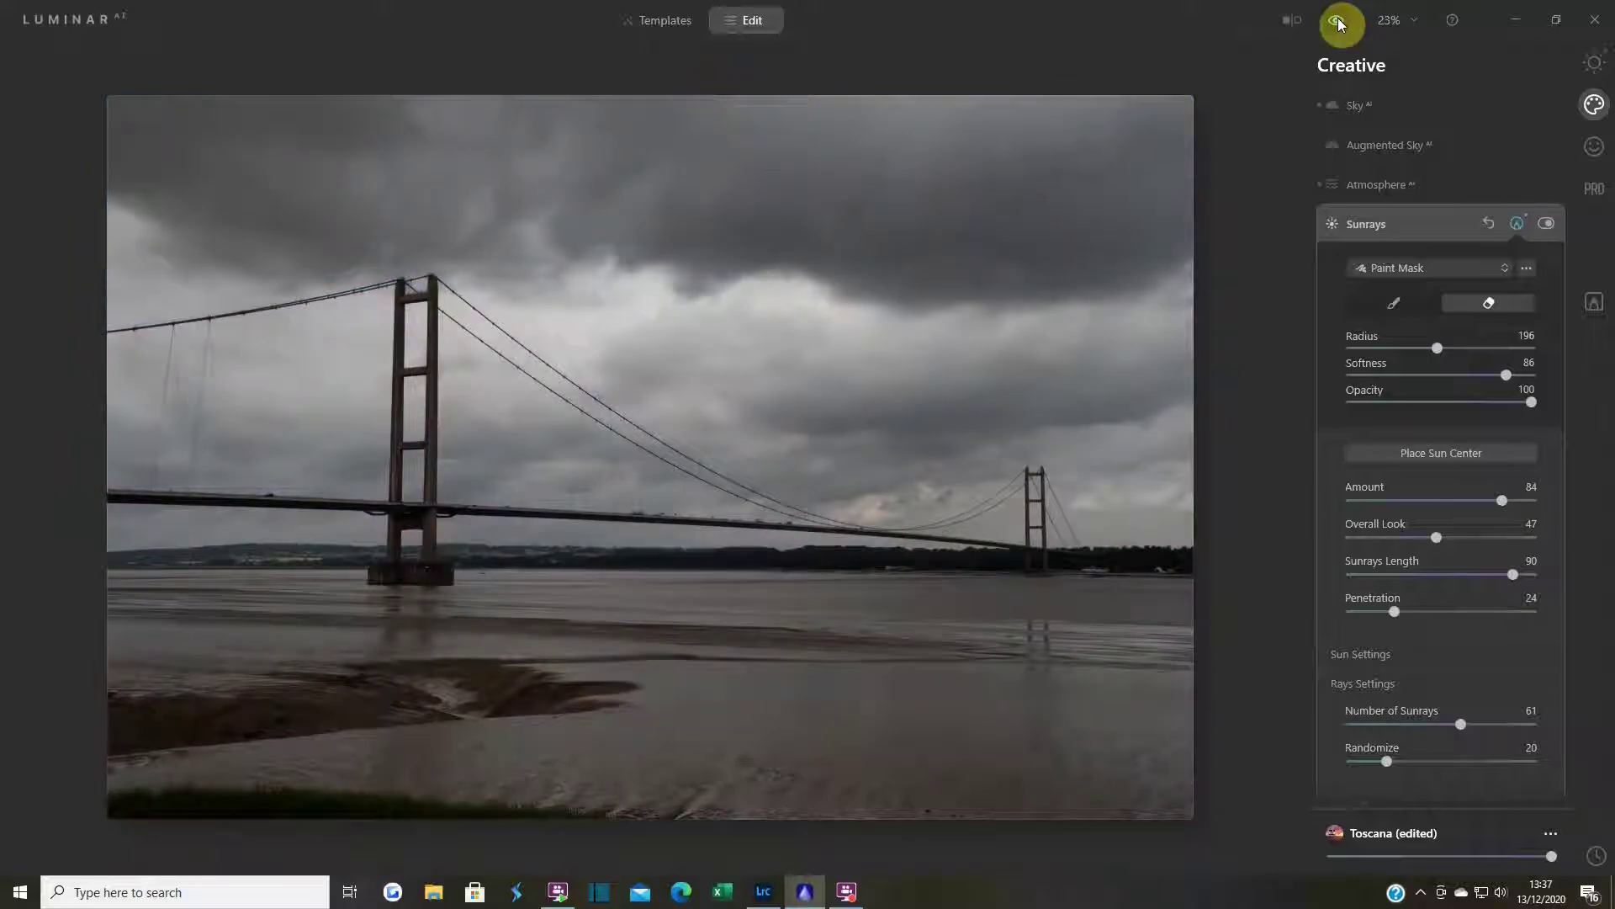
click(1338, 21)
click(1338, 21)
click(1338, 21)
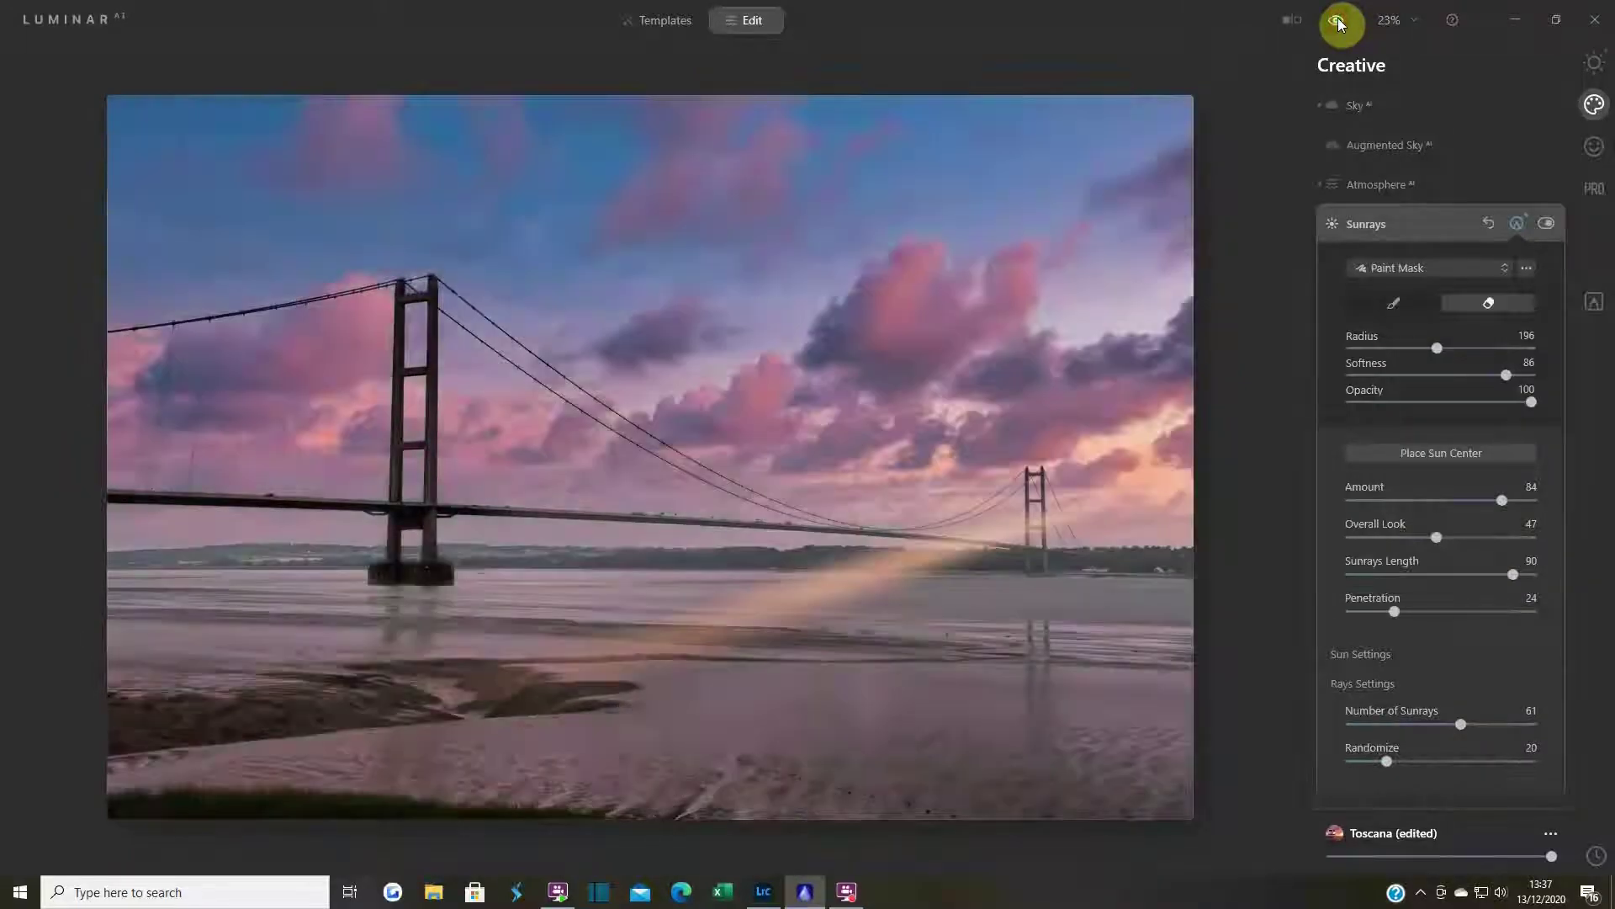
click(1338, 21)
click(1338, 21)
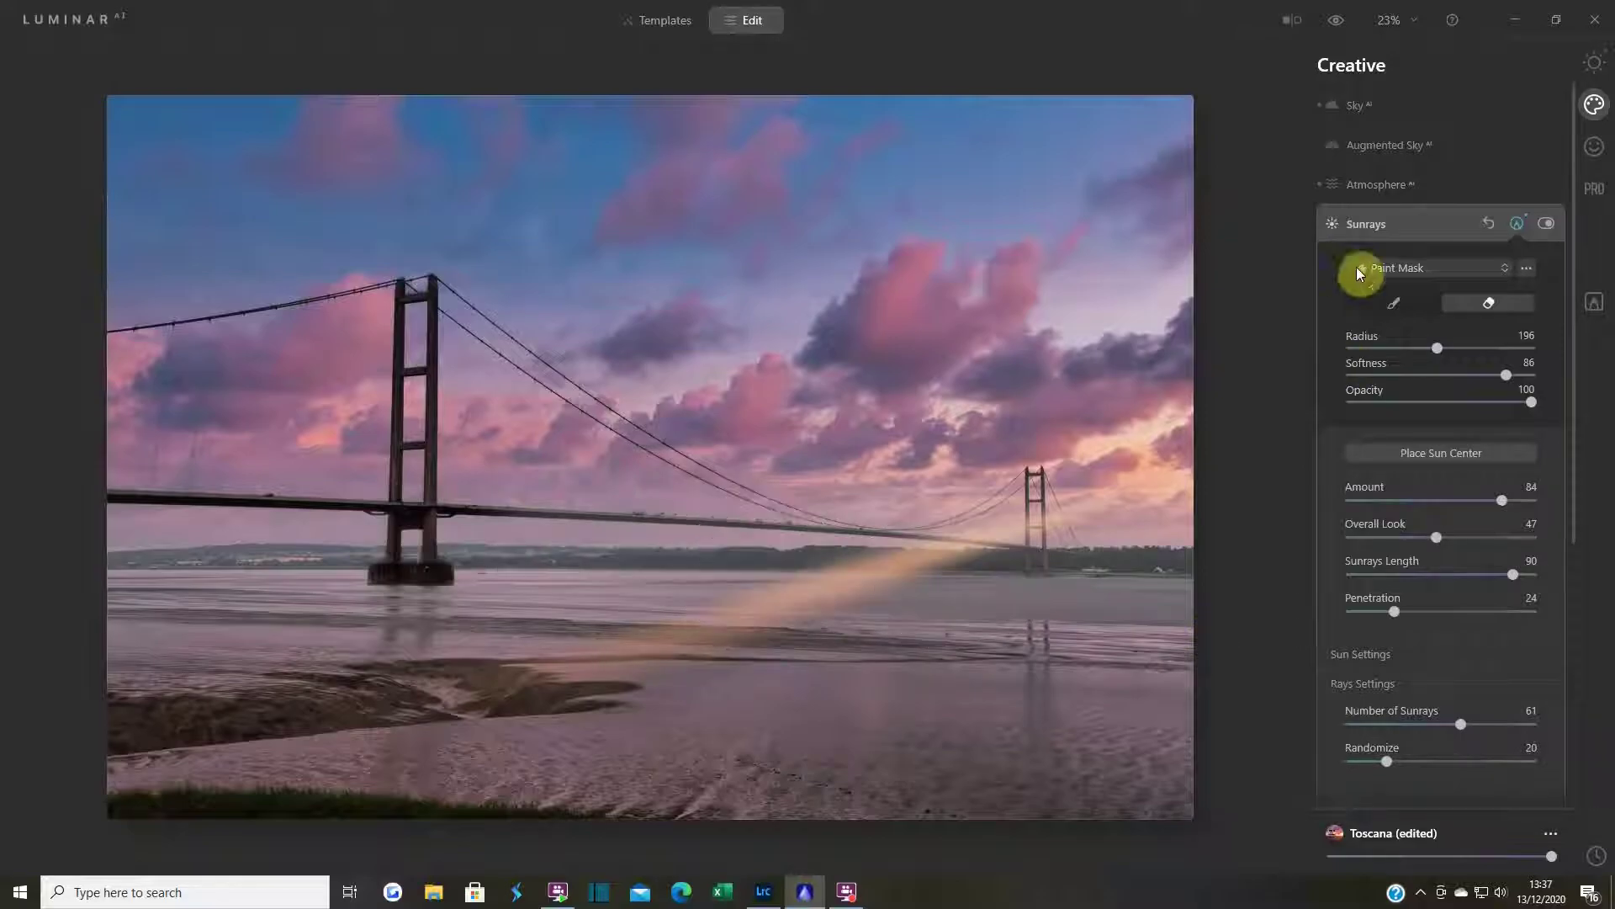
- Expand Atmosphere AI to show Layered Fog (Amount 72, Depth 65, Lightness 20), toggling it off and back on
click(1378, 187)
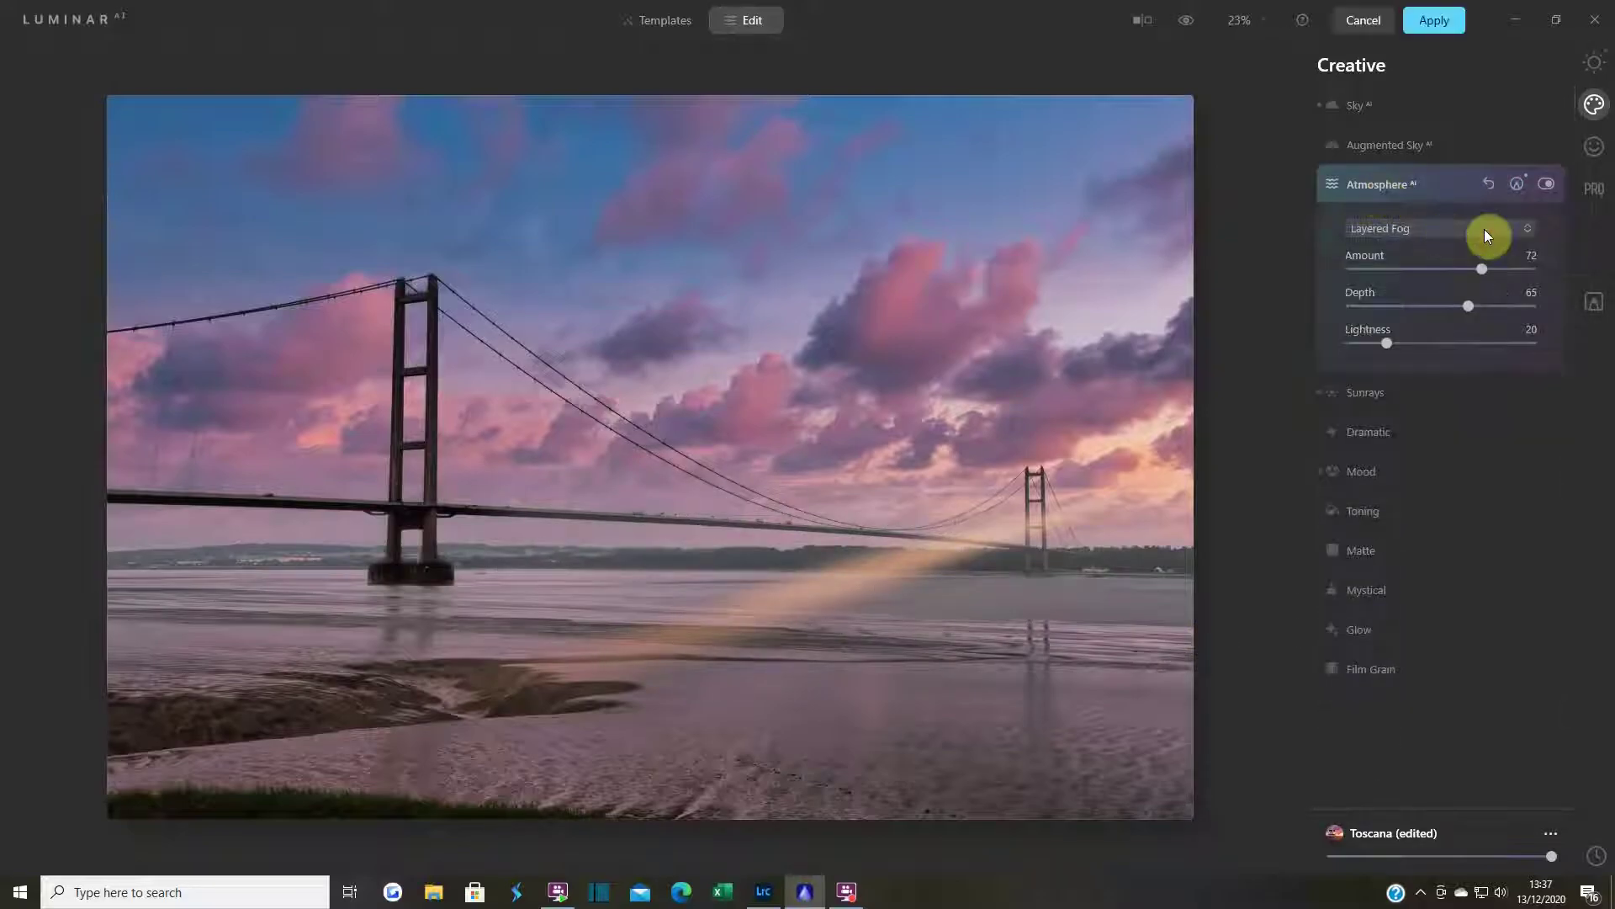
click(1544, 184)
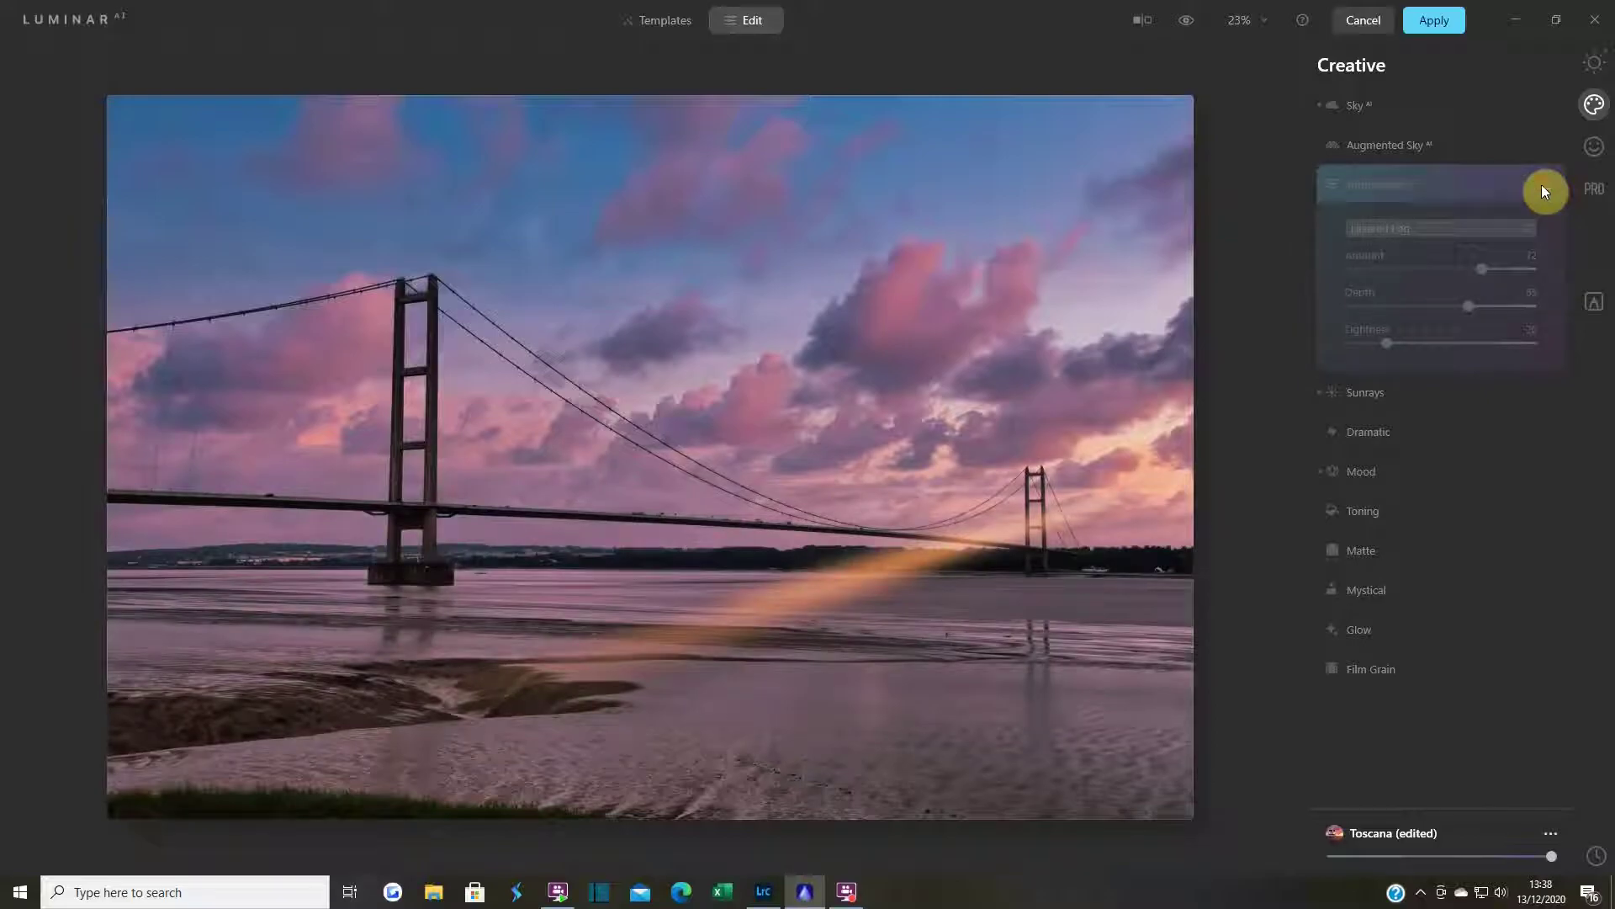
click(1545, 186)
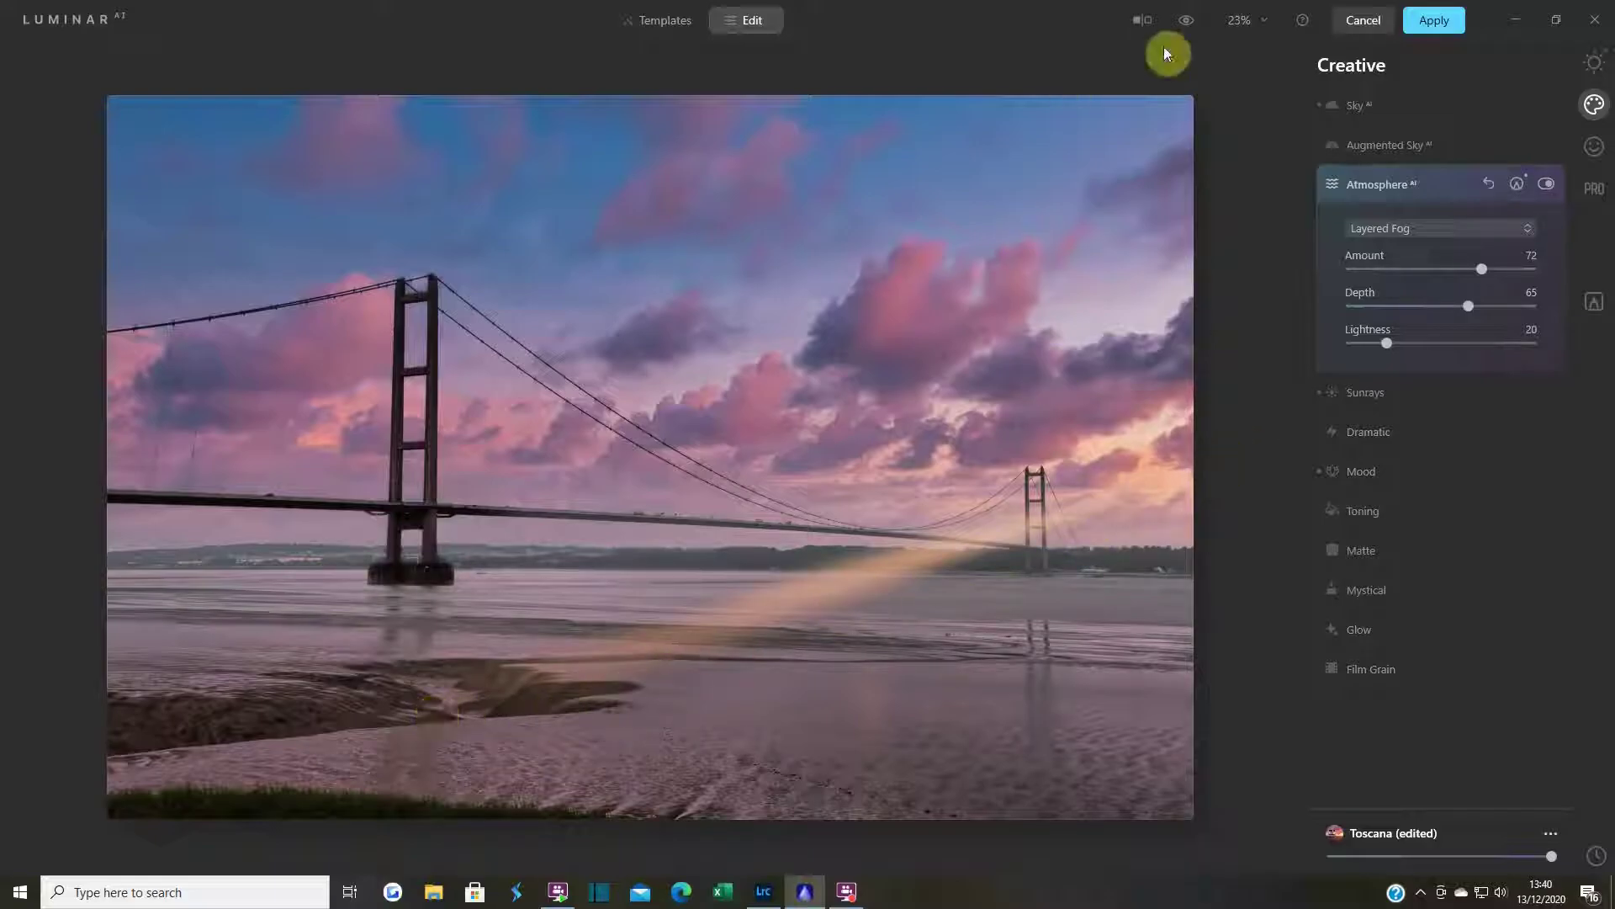
- Flip repeatedly between the grey original and the pink-sky edit, ending on the edit
click(1186, 25)
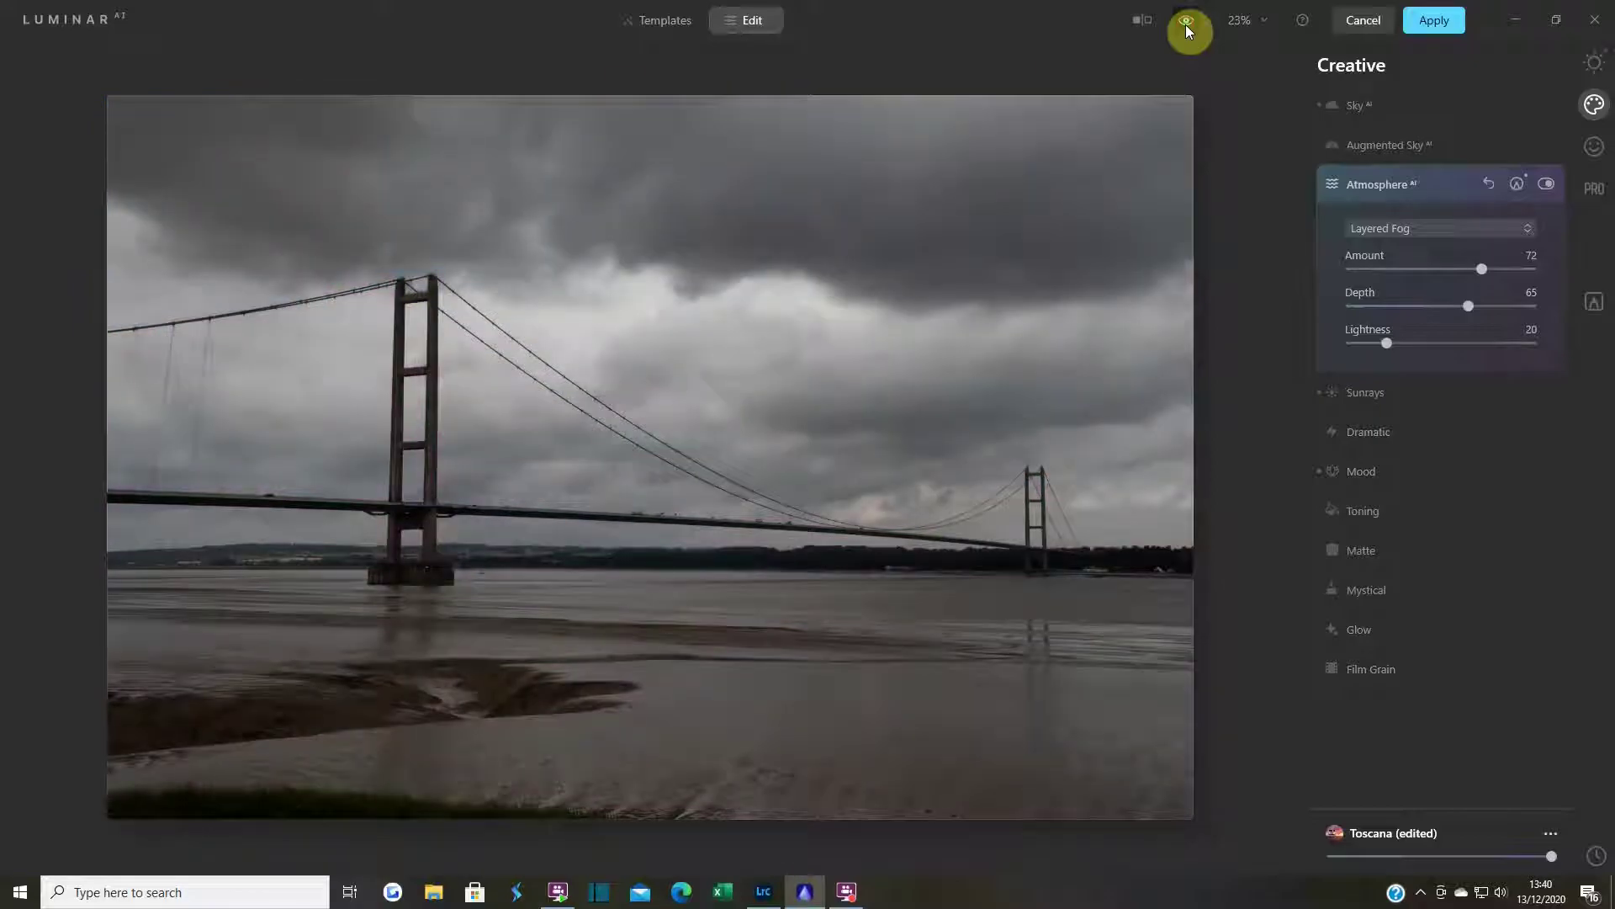
click(1186, 25)
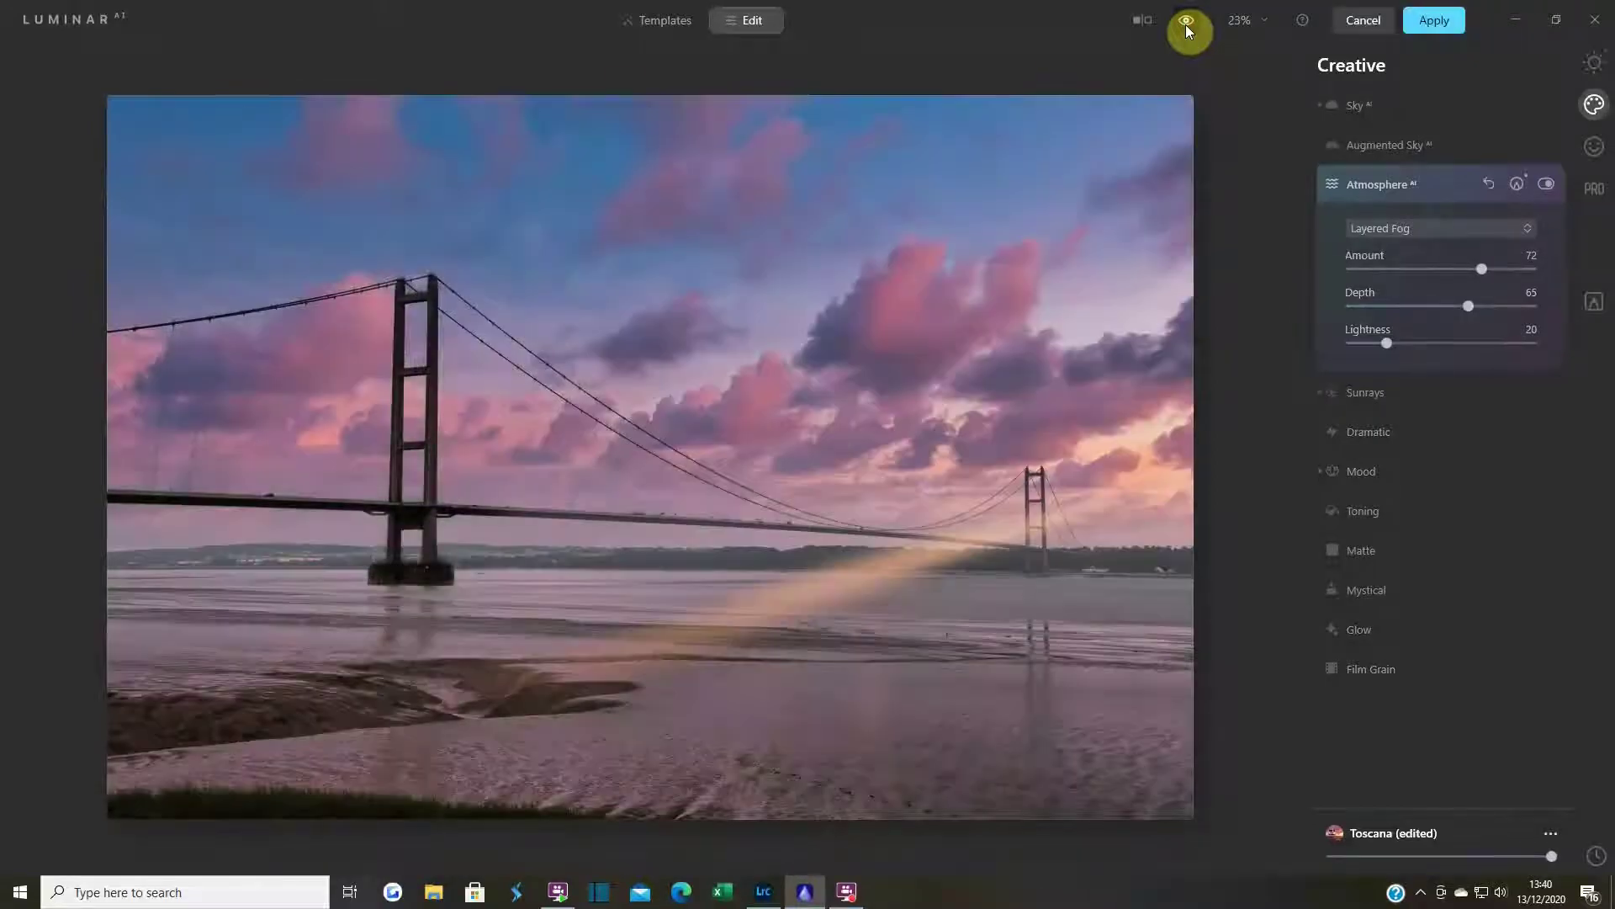
click(1186, 25)
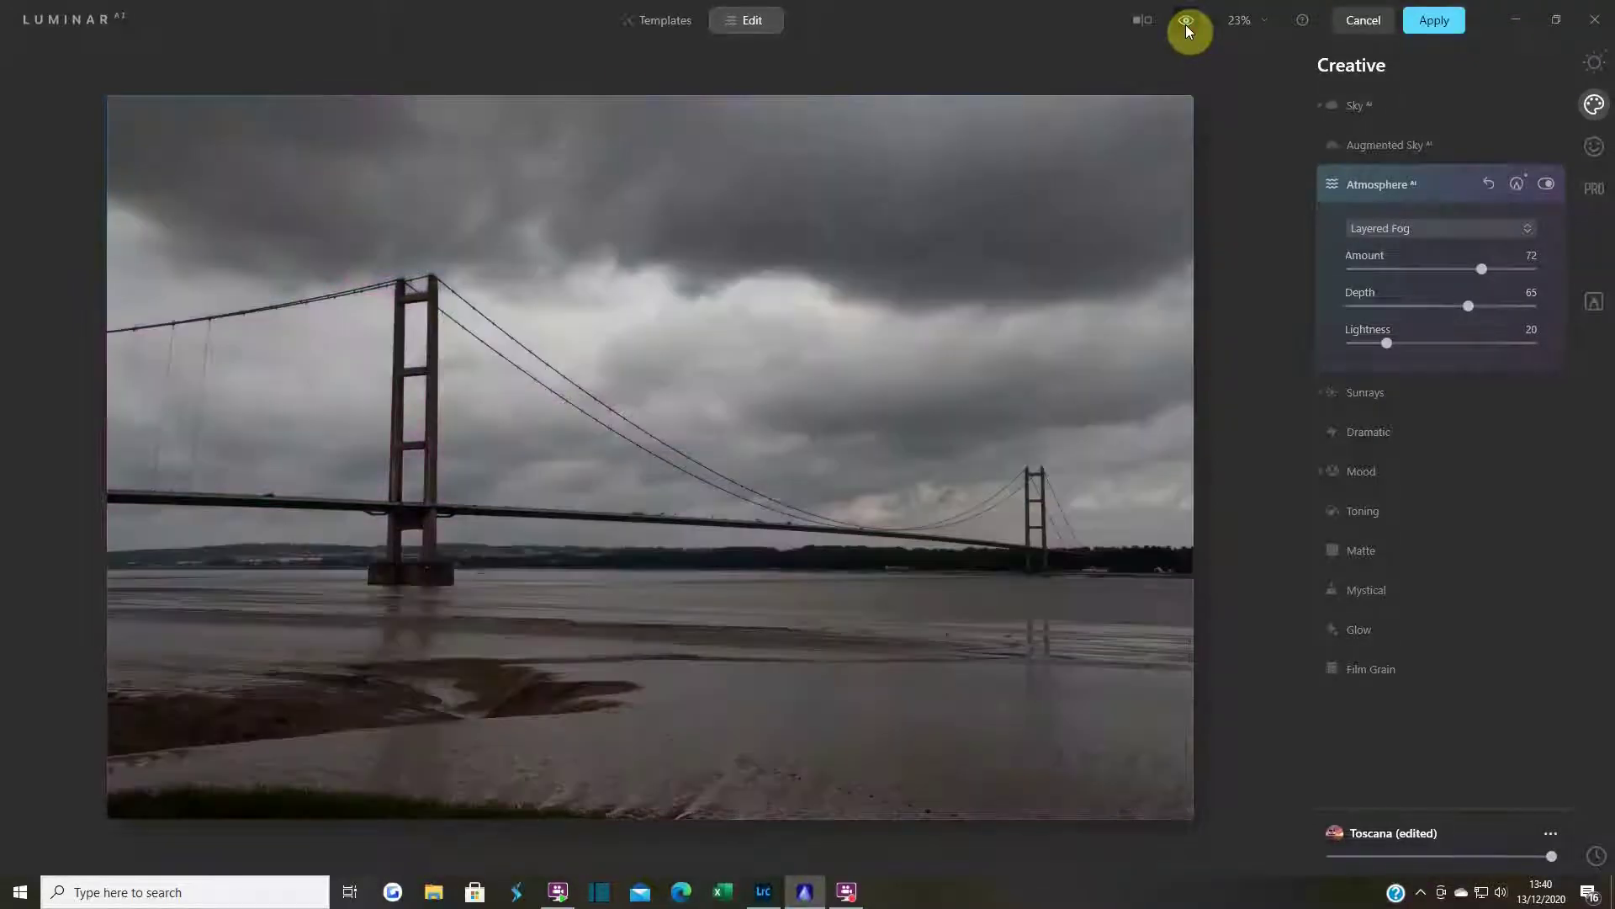
click(1186, 25)
click(1187, 25)
click(1186, 26)
click(1187, 25)
click(1186, 25)
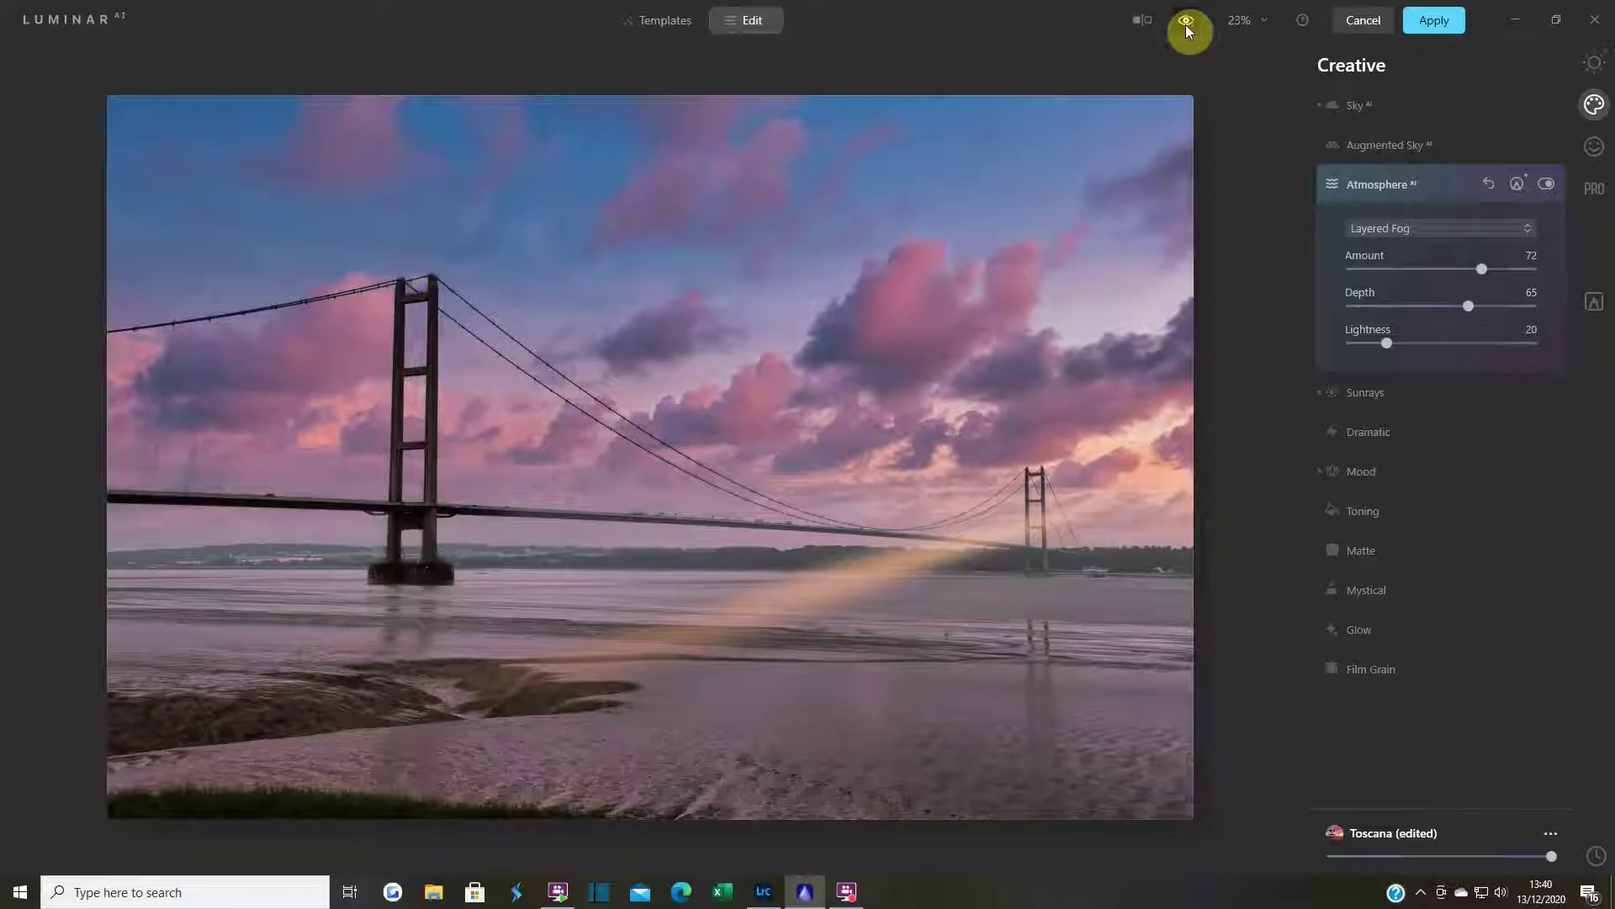
click(1186, 26)
click(1186, 25)
- Show a split Before/After view and drag the divider right to widen the grey original half
click(1143, 20)
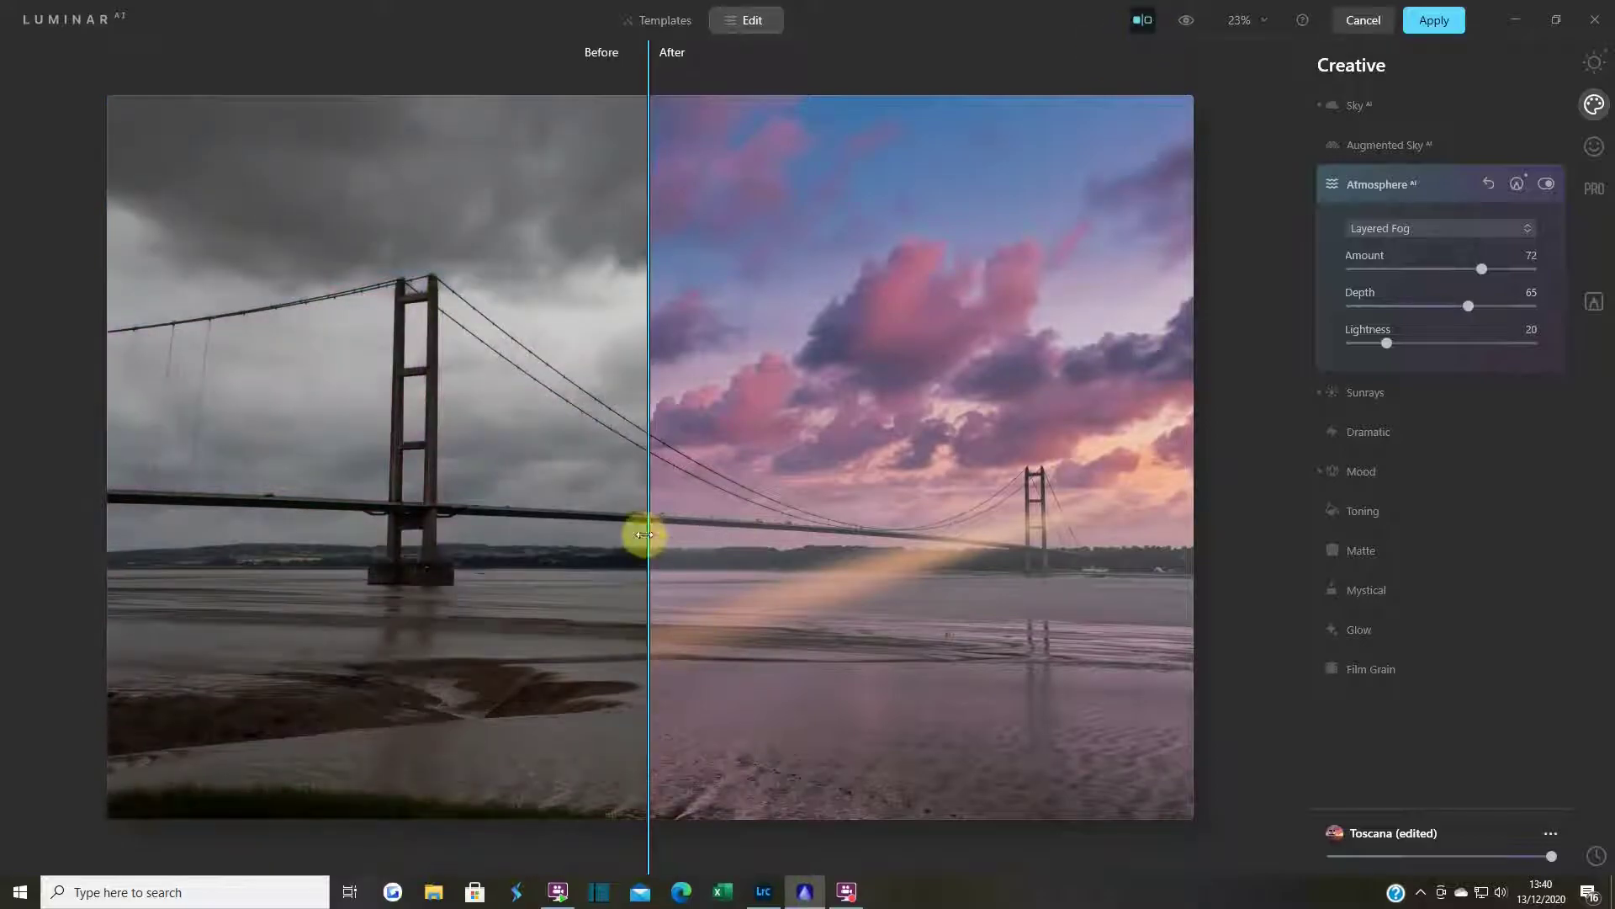
mouse_move(648, 528)
mouse_down()
mouse_move(811, 533)
mouse_move(667, 543)
mouse_up()
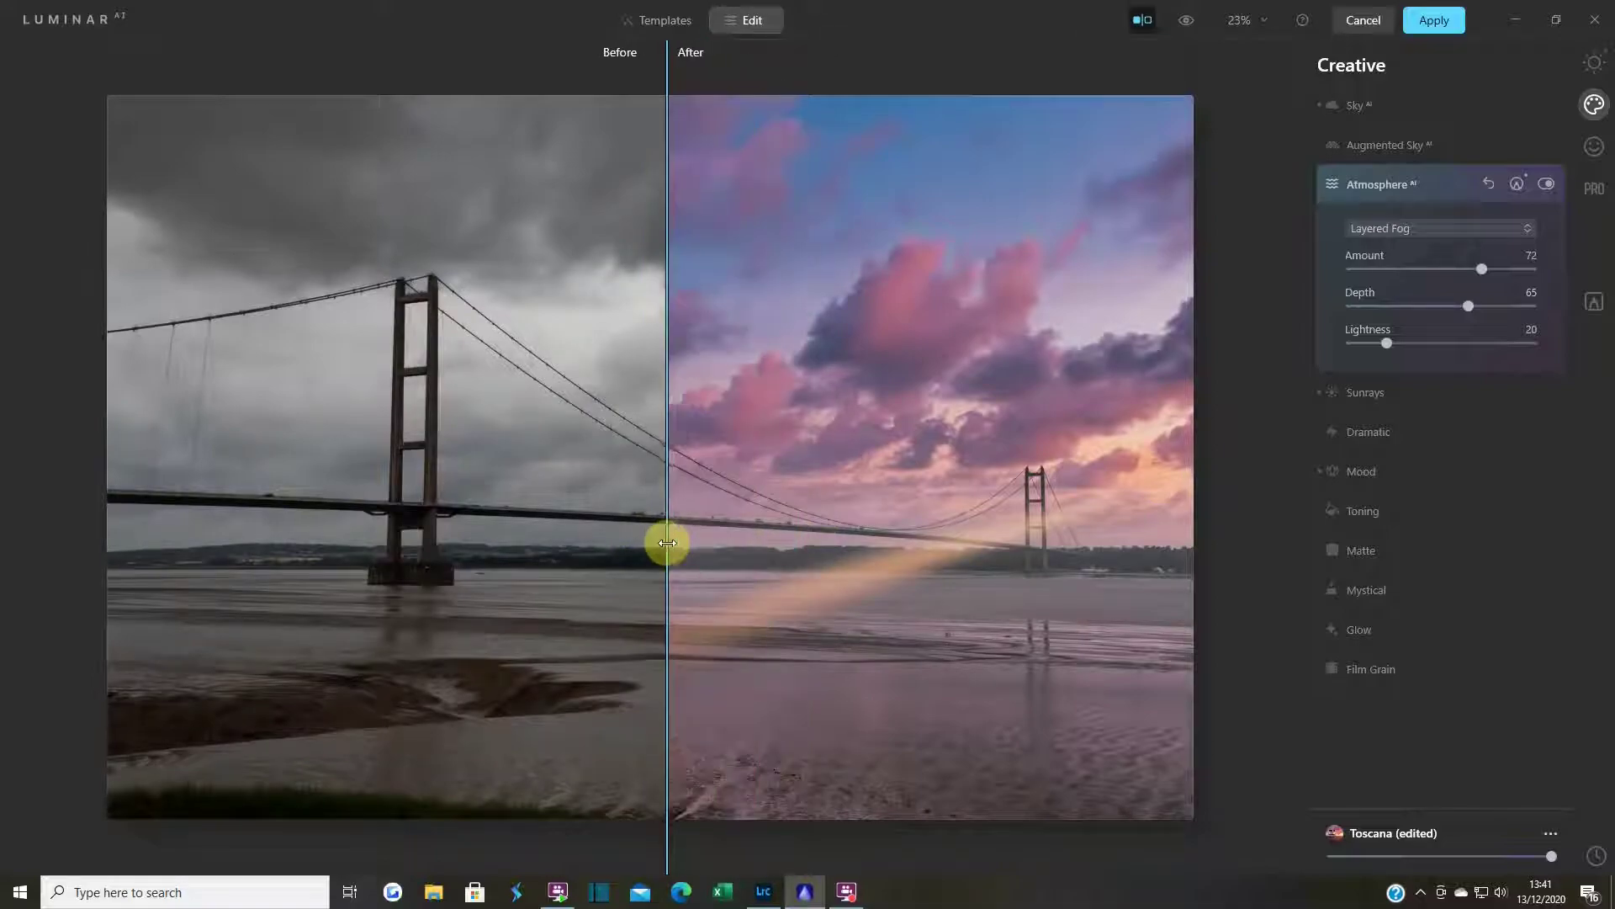